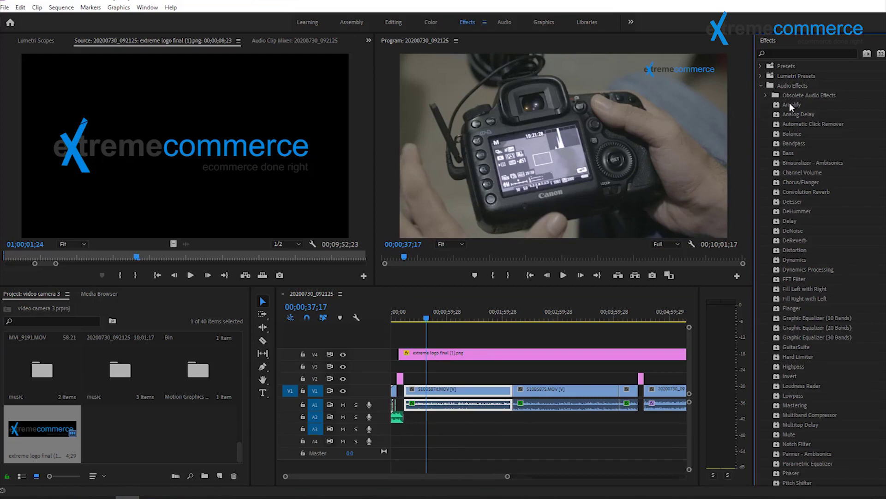
- Look through the obsolete audio effects, and show the Audio Clip Mixer for sequence 20200730_092125
{"action": "left_click", "coordinate": [767, 95]}
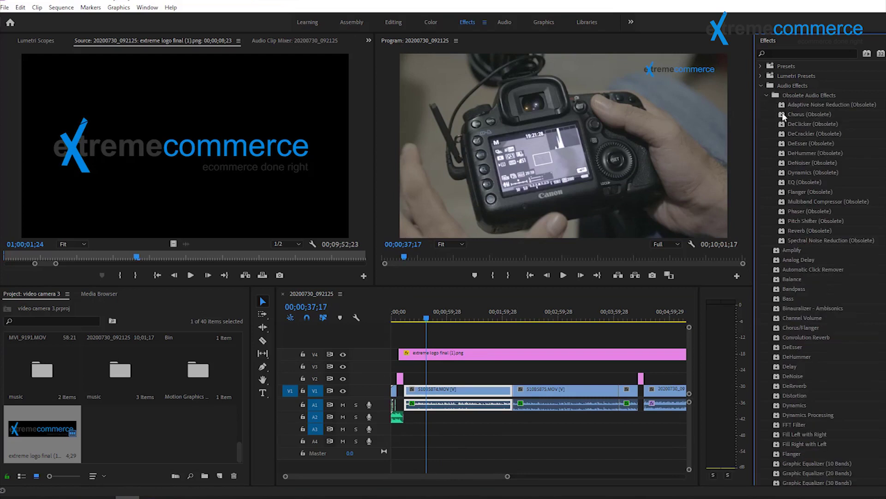
{"action": "left_click", "coordinate": [766, 95]}
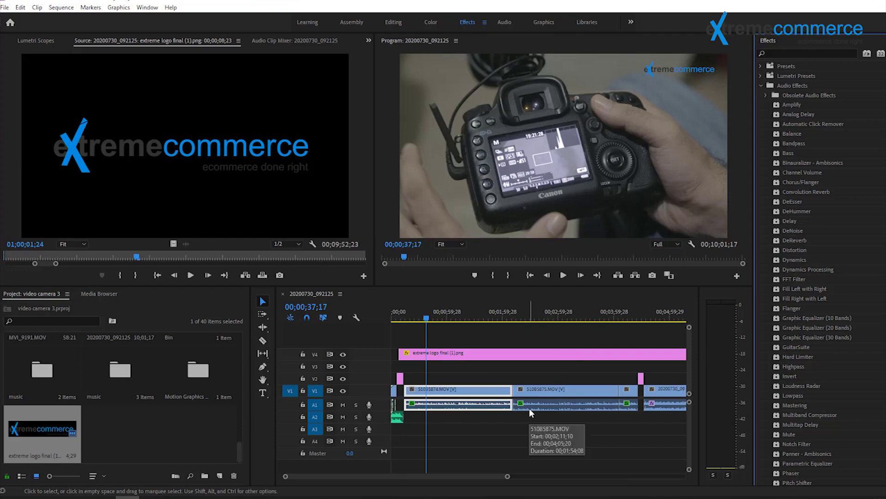
{"action": "left_click", "coordinate": [286, 40]}
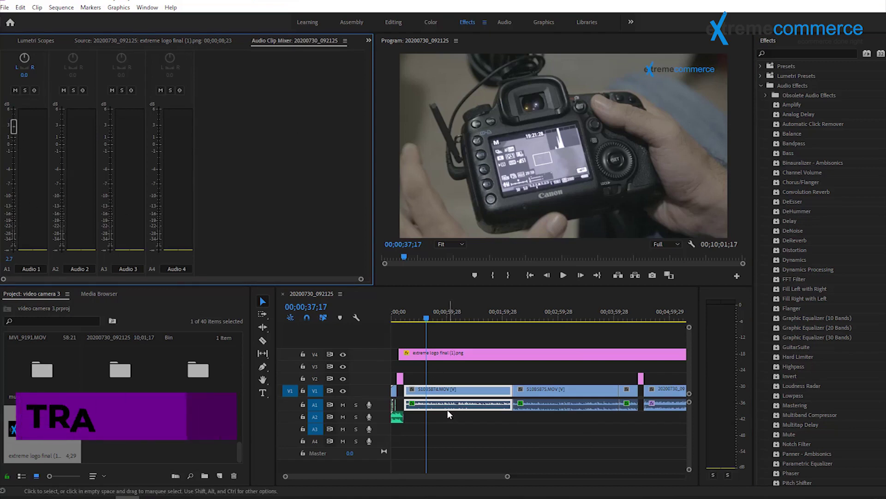
- Open the Audio Track Mixer for sequence 20200730_092125
{"action": "left_click", "coordinate": [126, 9]}
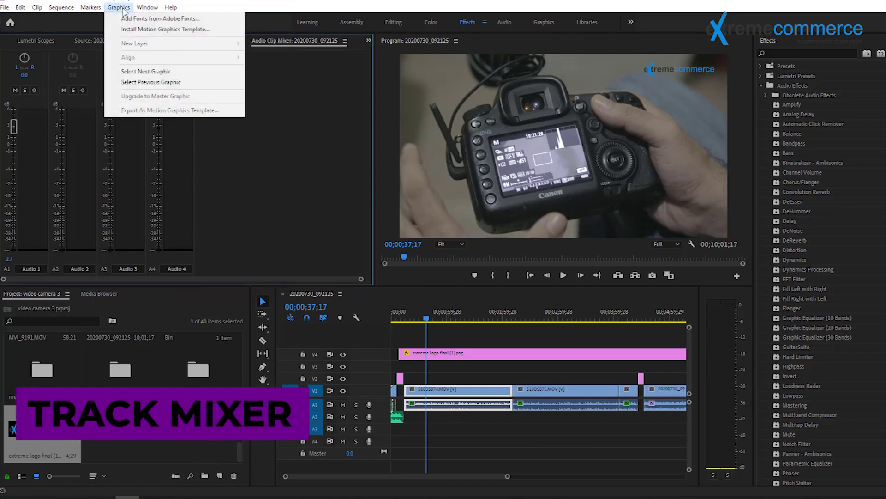
{"action": "mouse_move", "coordinate": [147, 8]}
{"action": "left_click", "coordinate": [173, 117]}
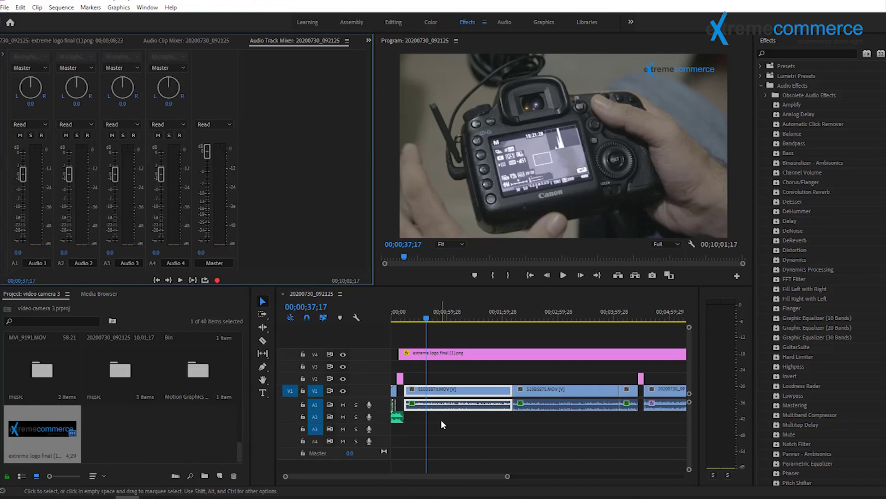
- Play the sequence from about 00;01;12 within clip 510B5874.MOV to watch the levels in the Audio Track Mixer
{"action": "left_click", "coordinate": [429, 316]}
{"action": "left_click_drag", "start_coordinate": [429, 316], "coordinate": [456, 316]}
{"action": "left_click", "coordinate": [564, 275]}
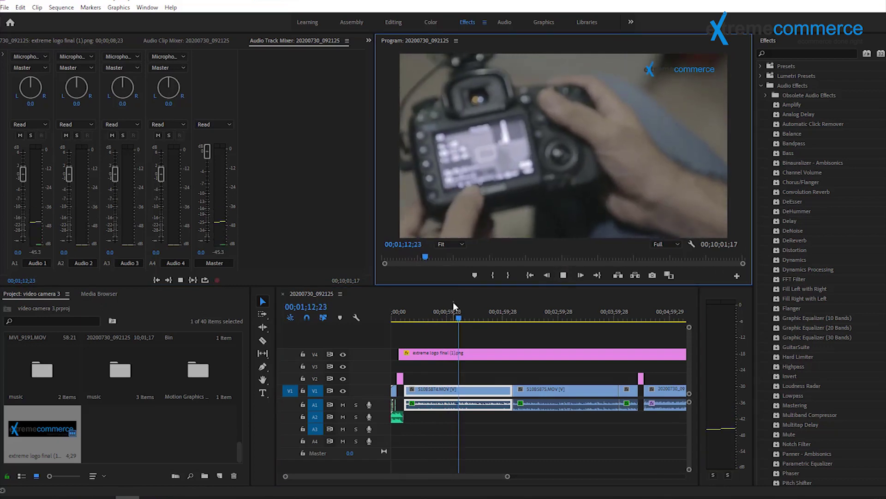
{"action": "left_click", "coordinate": [564, 275]}
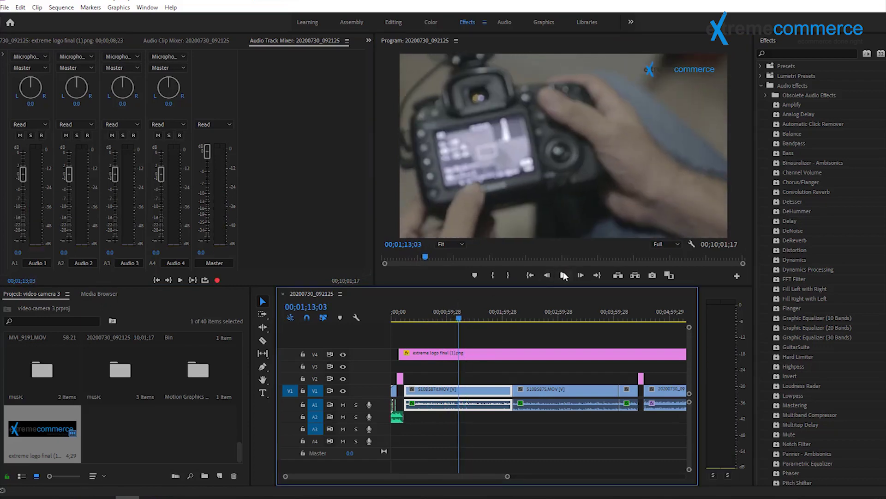
{"action": "left_click", "coordinate": [564, 275]}
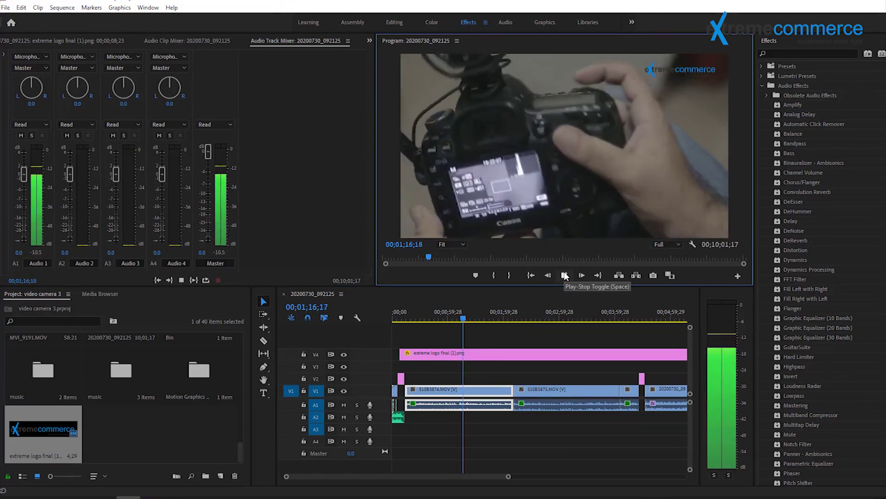
{"action": "left_click", "coordinate": [564, 275]}
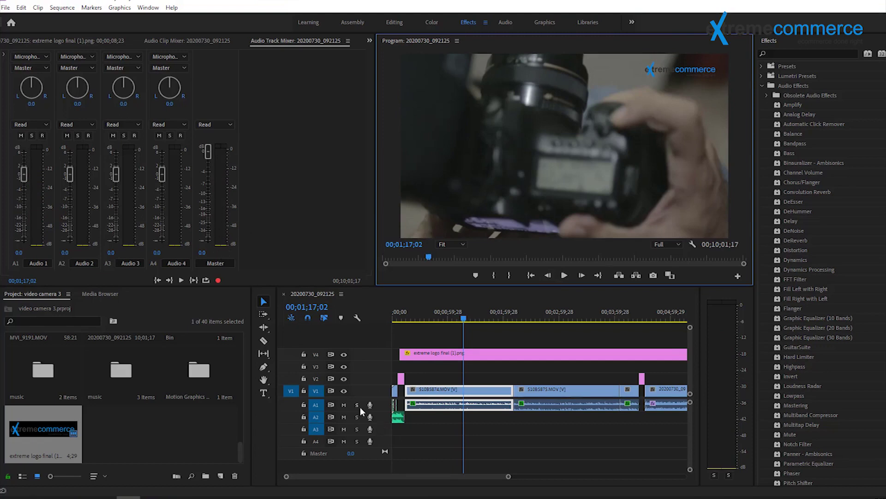
- Mute track A1 and play the sequence, unmute the track while it plays, and stop playback
{"action": "left_click", "coordinate": [344, 405]}
{"action": "left_click", "coordinate": [564, 275]}
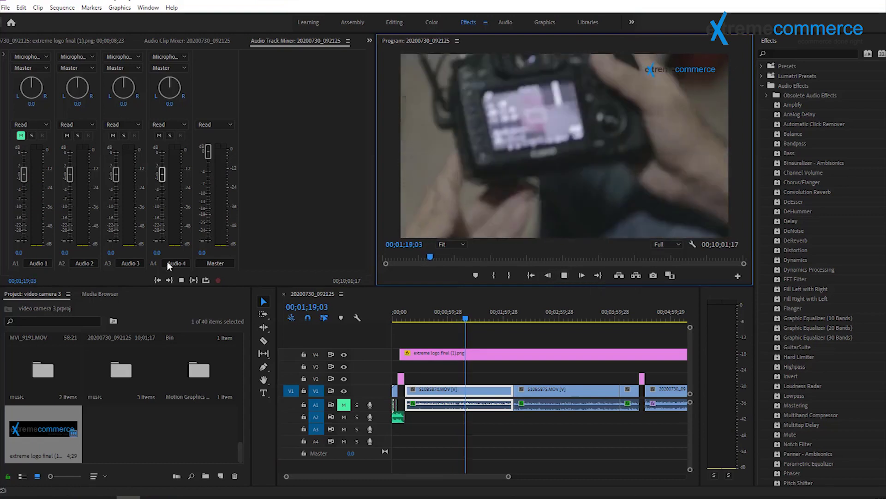
{"action": "left_click", "coordinate": [344, 405]}
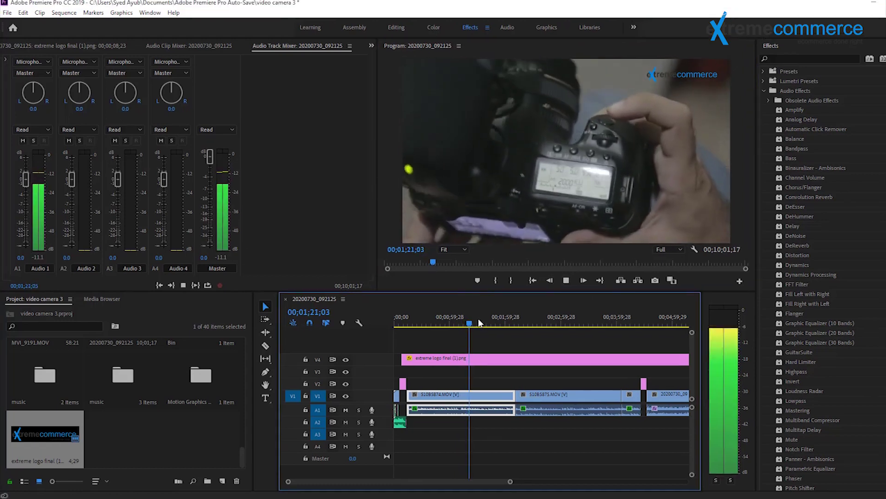
{"action": "left_click", "coordinate": [566, 281]}
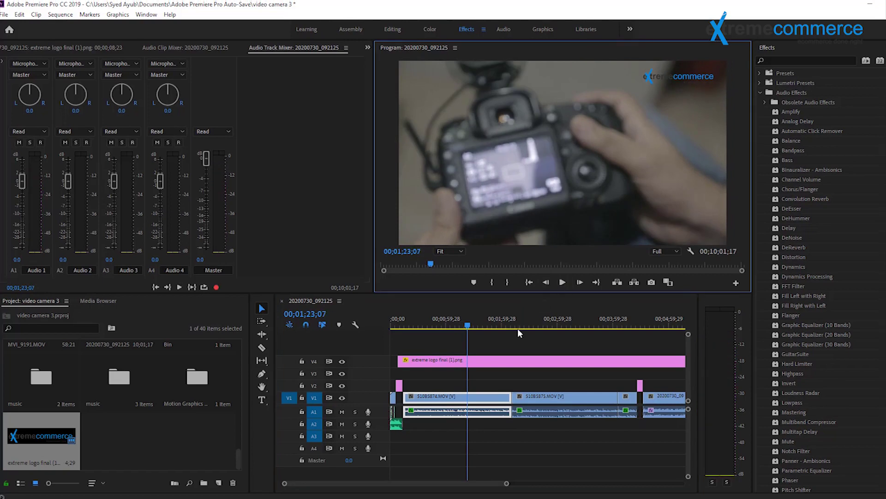
- Examine the audio of clip 510B5874.MOV in the timeline alongside its Audio Clip Mixer levels
{"action": "left_click", "coordinate": [198, 48]}
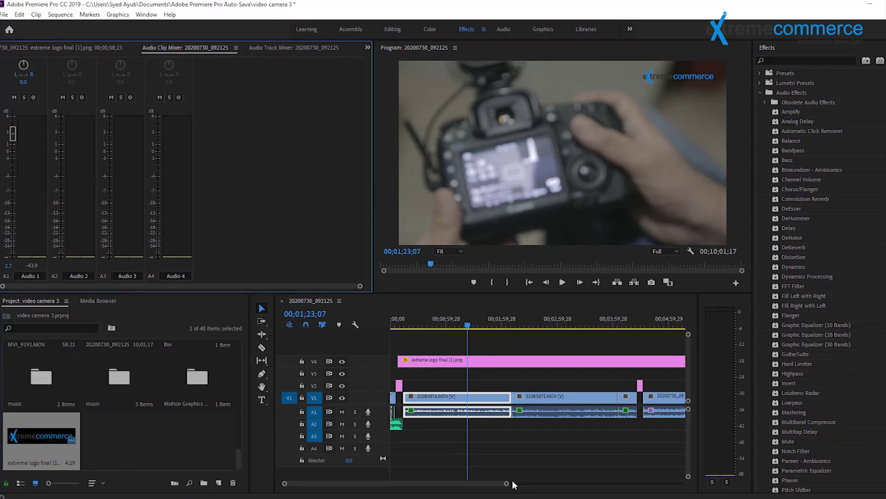
{"action": "left_click_drag", "start_coordinate": [506, 484], "coordinate": [443, 484]}
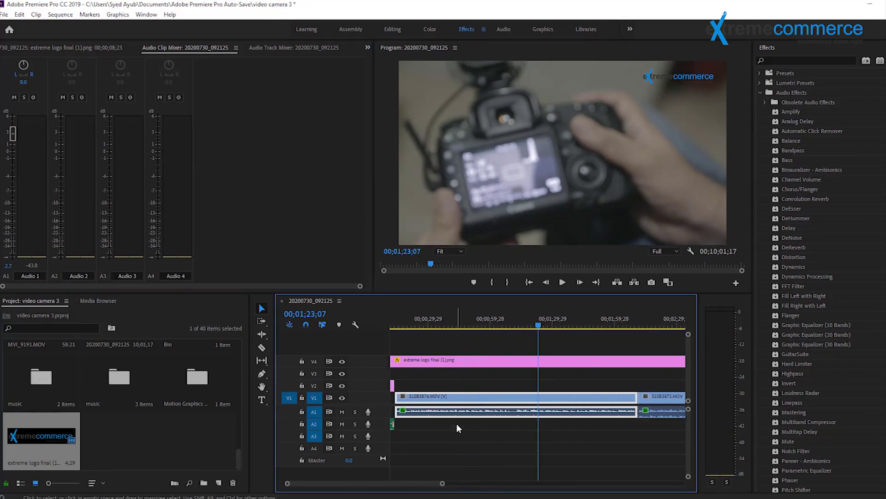
{"action": "left_click", "coordinate": [471, 411], "text": "shift"}
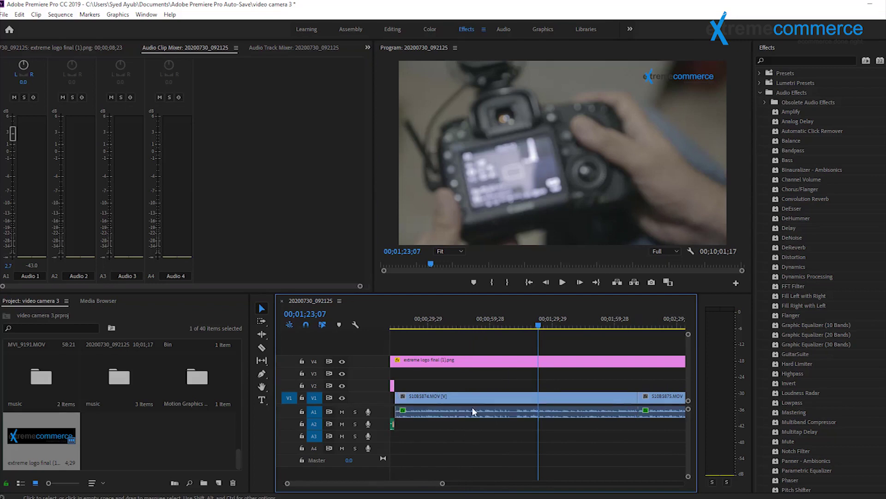
{"action": "left_click", "coordinate": [478, 409]}
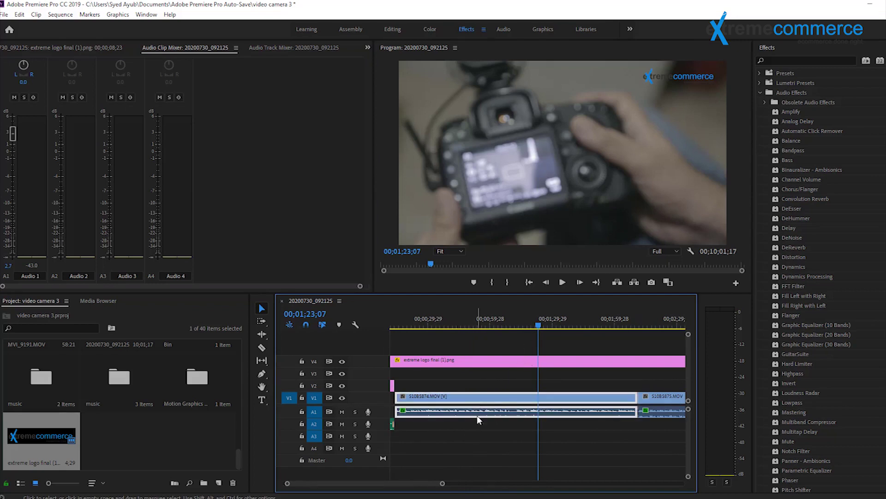
{"action": "right_click", "coordinate": [476, 411]}
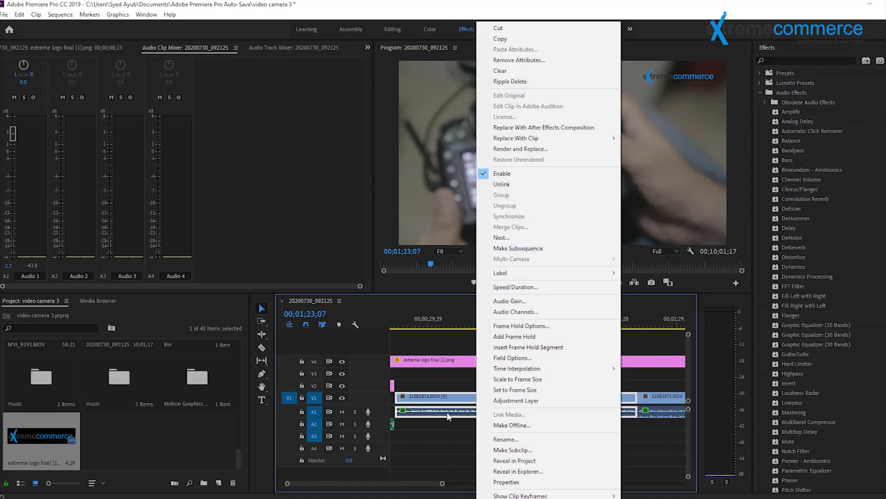
{"action": "left_click", "coordinate": [447, 439]}
{"action": "left_click", "coordinate": [450, 409]}
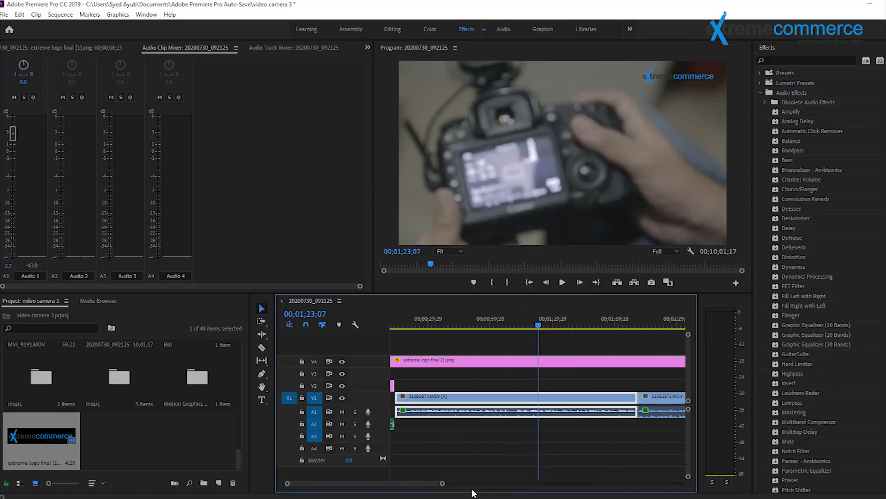
{"action": "left_click_drag", "start_coordinate": [443, 483], "coordinate": [433, 483]}
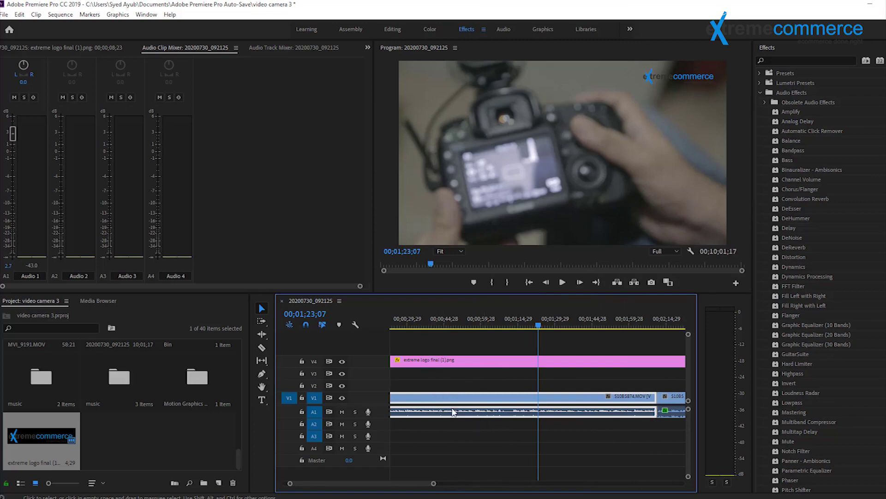
{"action": "left_click_drag", "start_coordinate": [435, 483], "coordinate": [479, 485]}
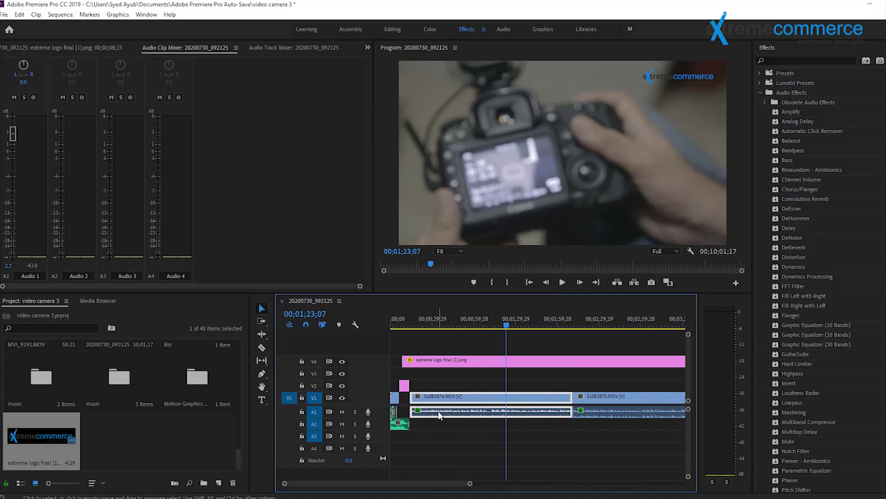
{"action": "left_click", "coordinate": [460, 433]}
{"action": "left_click", "coordinate": [460, 409]}
- Switch to the Editing workspace and select clip 510B5874.MOV to show its effect settings
{"action": "left_click", "coordinate": [28, 48]}
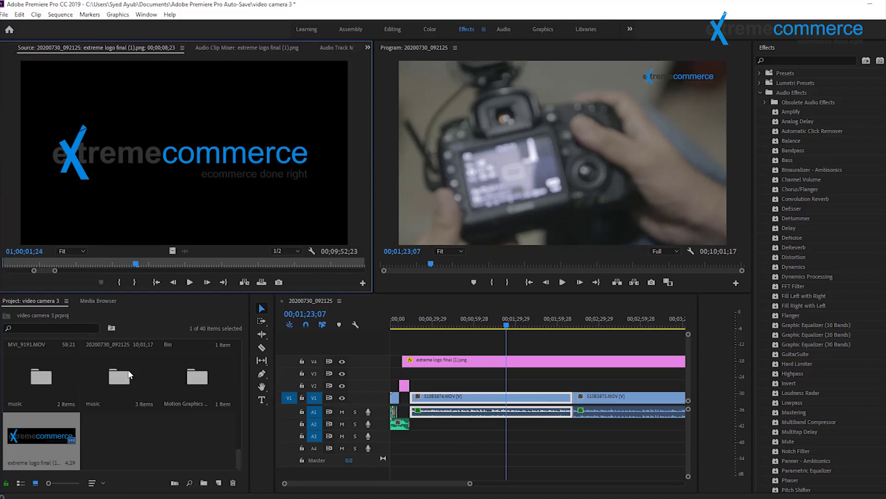
{"action": "left_click", "coordinate": [250, 48]}
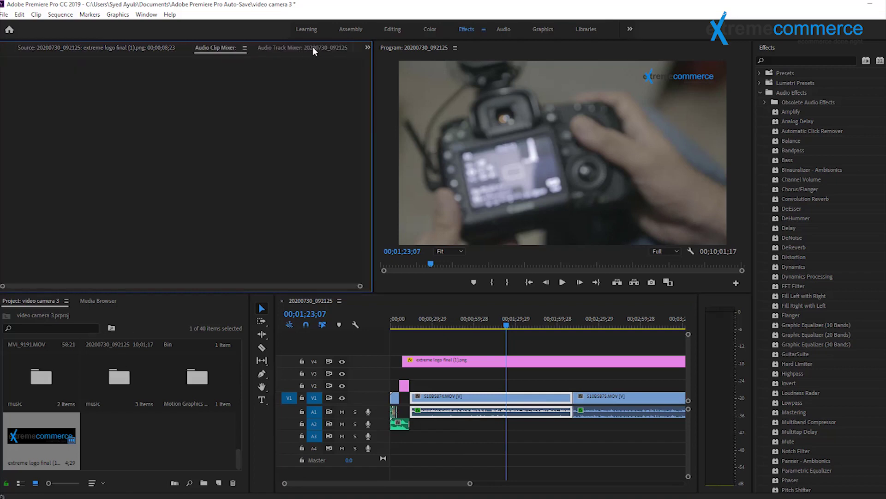
{"action": "left_click", "coordinate": [381, 31]}
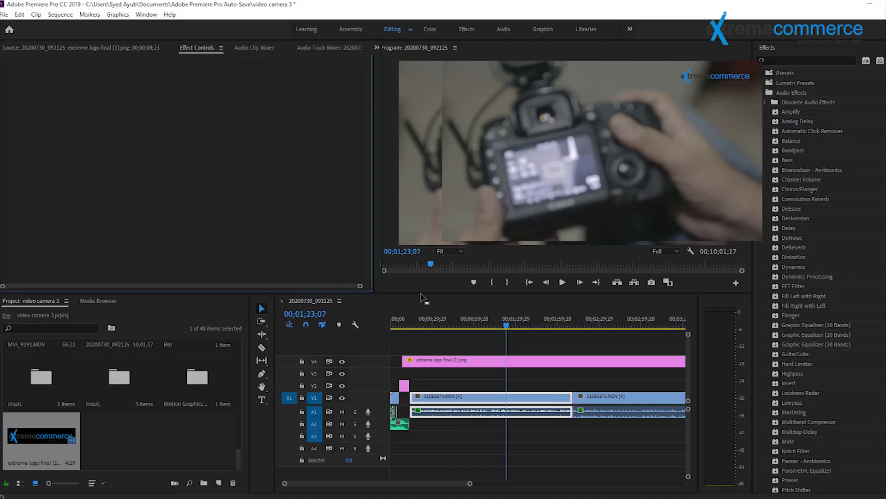
{"action": "left_click", "coordinate": [476, 400]}
- Place the playhead at 00;01;19;00 and remove the DeNoise effect from clip 510B5874.MOV
{"action": "left_click", "coordinate": [465, 322]}
{"action": "left_click_drag", "start_coordinate": [465, 322], "coordinate": [550, 319]}
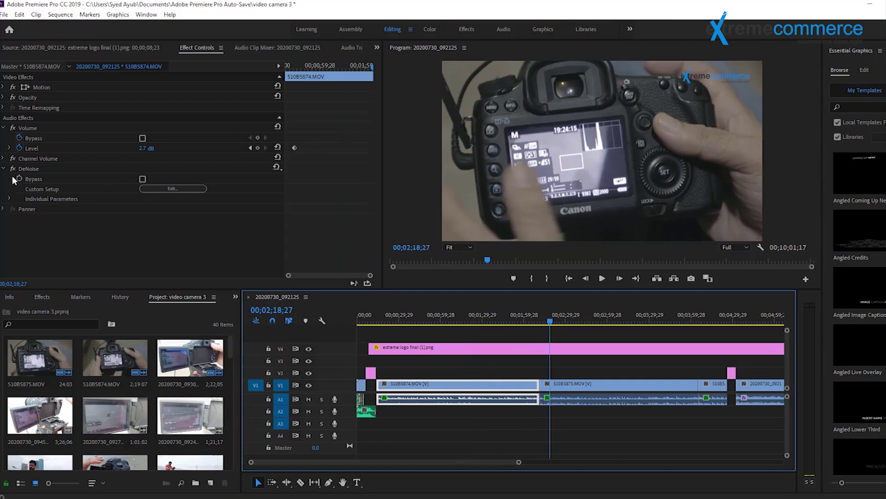
{"action": "left_click", "coordinate": [479, 320]}
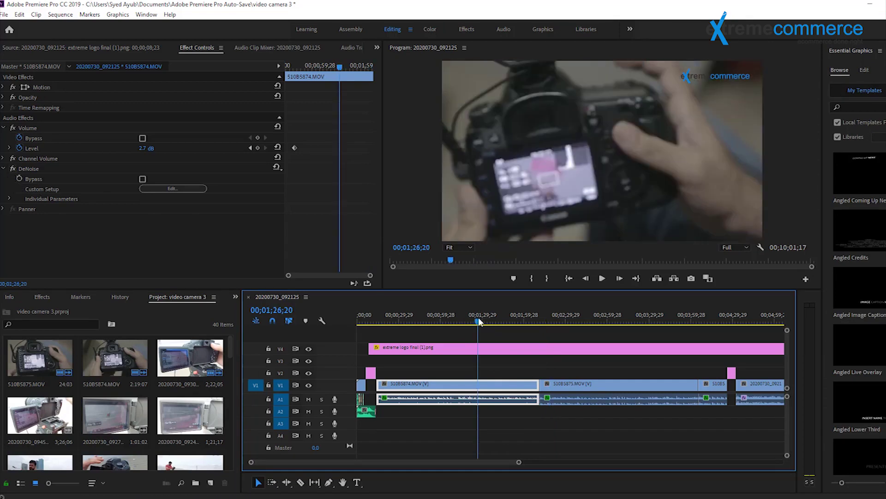
{"action": "left_click", "coordinate": [467, 320]}
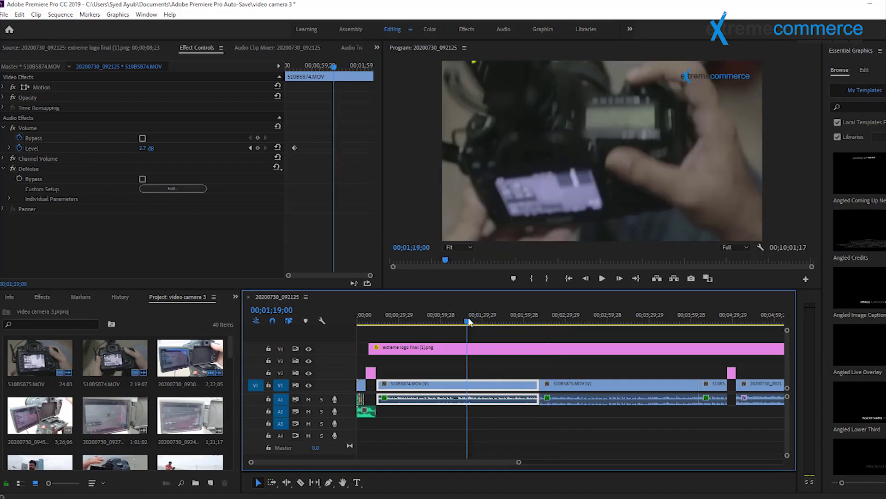
{"action": "left_click", "coordinate": [23, 171]}
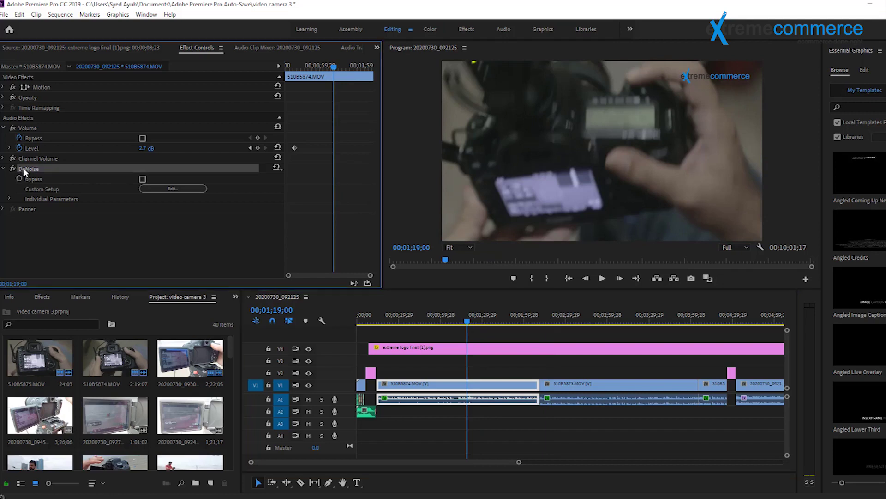
{"action": "right_click", "coordinate": [23, 168]}
{"action": "left_click", "coordinate": [43, 217]}
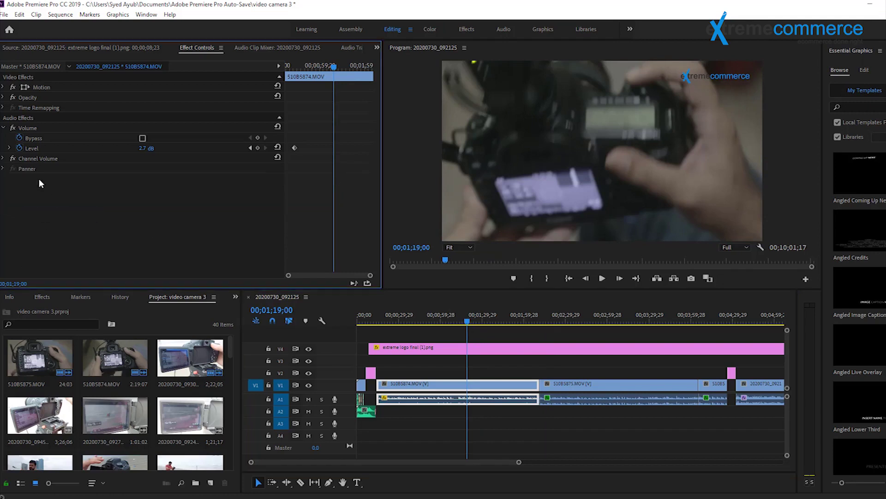
- Add the 20200730_093029.mp4 clip to the sequence in the empty area after the existing clips, on tracks V1 and A1, and select it
{"action": "left_click_drag", "start_coordinate": [468, 322], "coordinate": [454, 322]}
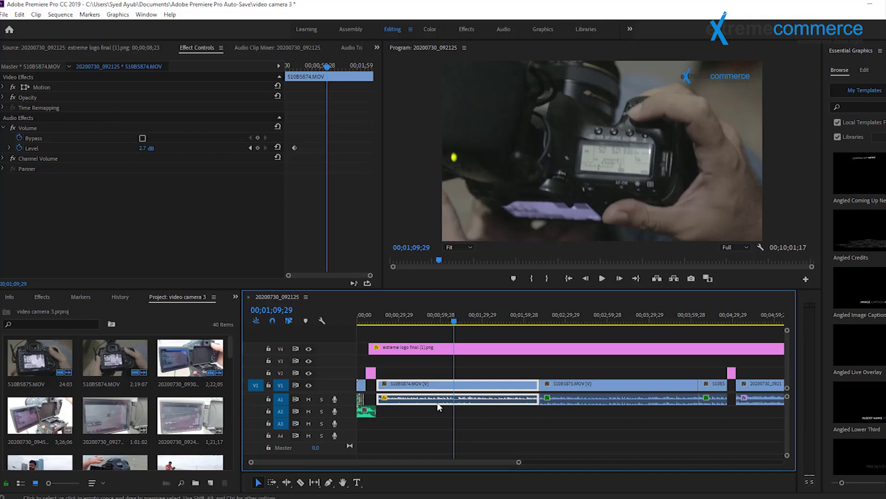
{"action": "left_click", "coordinate": [564, 403]}
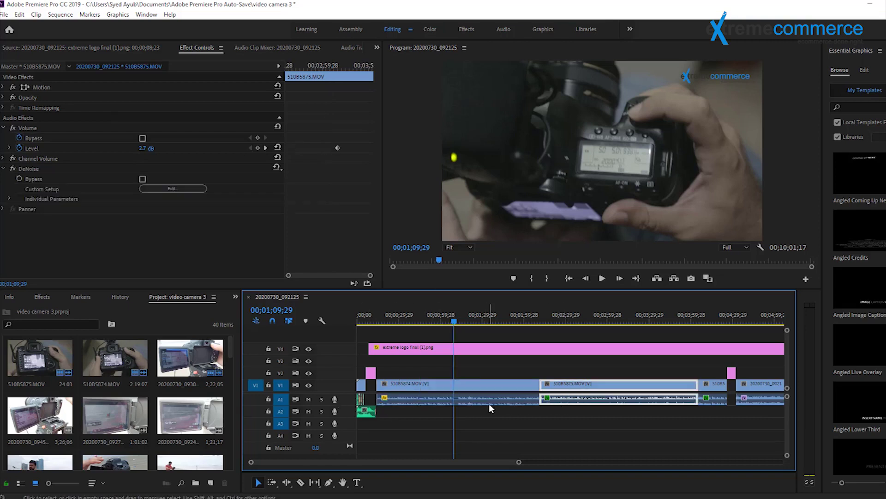
{"action": "left_click_drag", "start_coordinate": [520, 462], "coordinate": [750, 460]}
{"action": "left_click_drag", "start_coordinate": [203, 365], "coordinate": [640, 398]}
{"action": "left_click", "coordinate": [658, 401]}
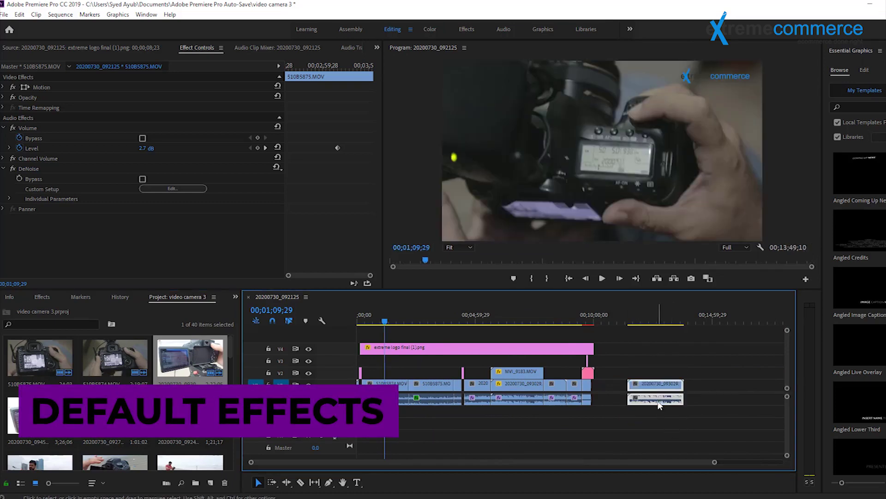
- Position the playhead at 00;11;33;09 on the added clip and expand Channel Volume to examine its default audio effects
{"action": "left_click", "coordinate": [623, 320]}
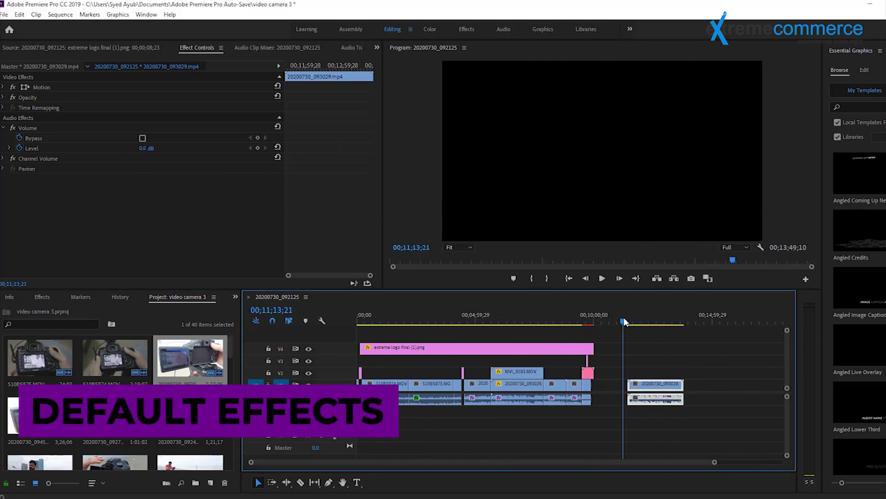
{"action": "left_click", "coordinate": [631, 321]}
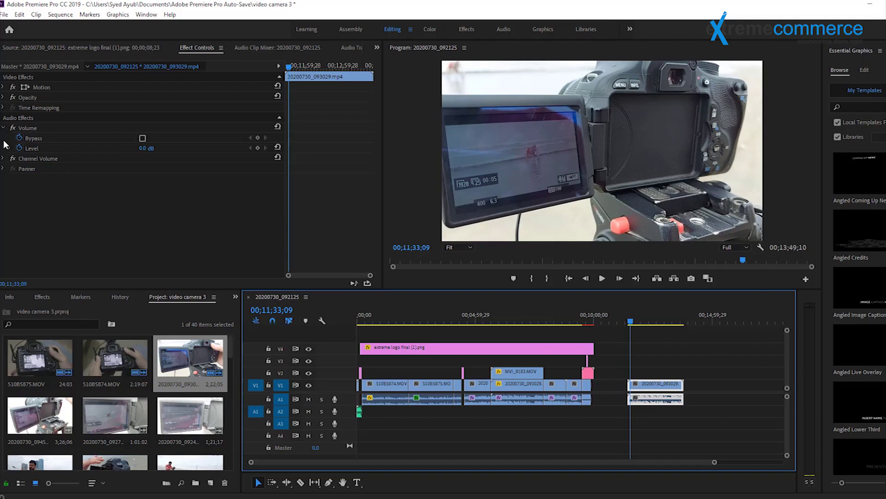
{"action": "left_click", "coordinate": [4, 158]}
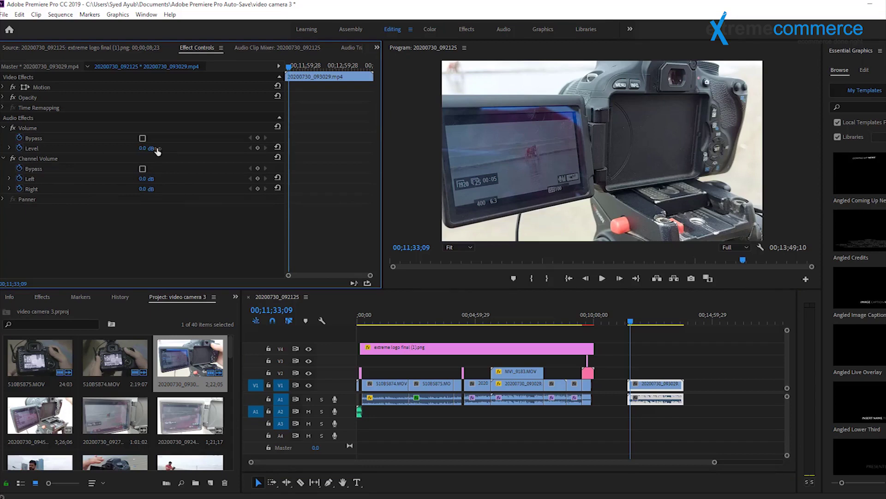
{"action": "left_click", "coordinate": [651, 400]}
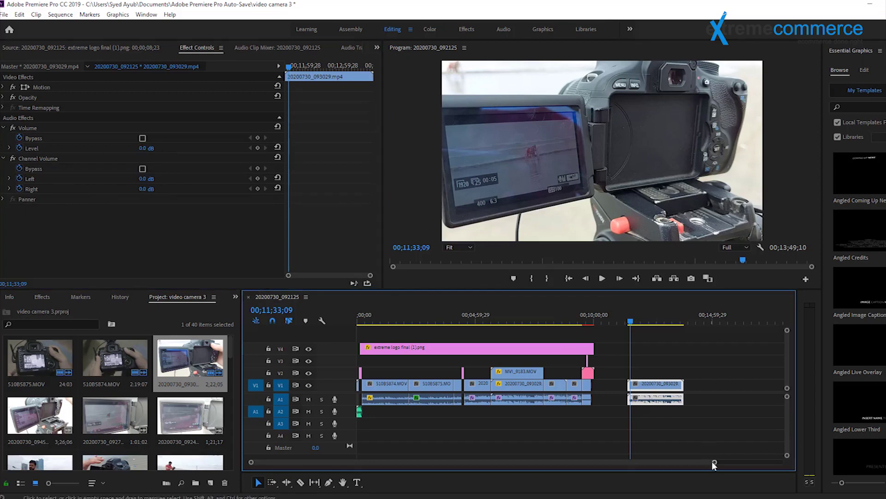
- Enlarge track A1 to show its waveforms, place the playhead at 00;11;52;03 and select the 20200730_093029.mp4 clip
{"action": "key", "text": "equal"}
{"action": "key", "text": "equal"}
{"action": "key", "text": "equal"}
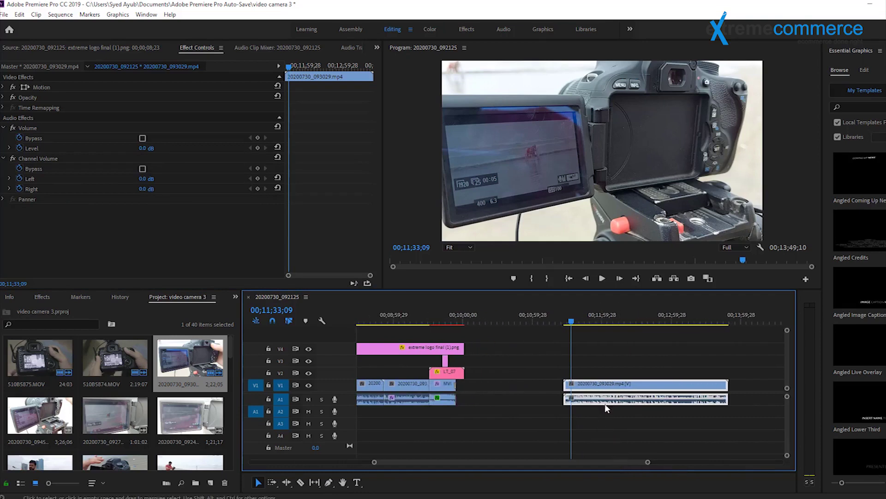
{"action": "left_click", "coordinate": [545, 404]}
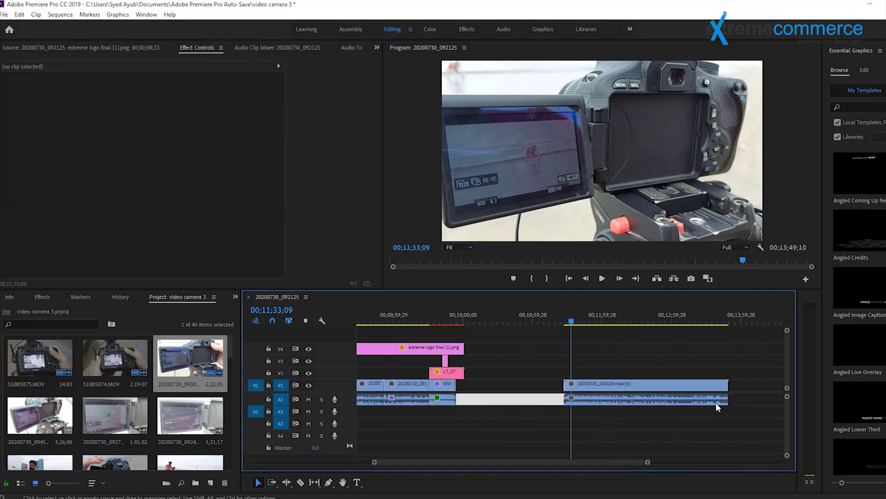
{"action": "left_click", "coordinate": [742, 400]}
{"action": "left_click_drag", "start_coordinate": [786, 398], "coordinate": [786, 402]}
{"action": "left_click_drag", "start_coordinate": [601, 321], "coordinate": [594, 321]}
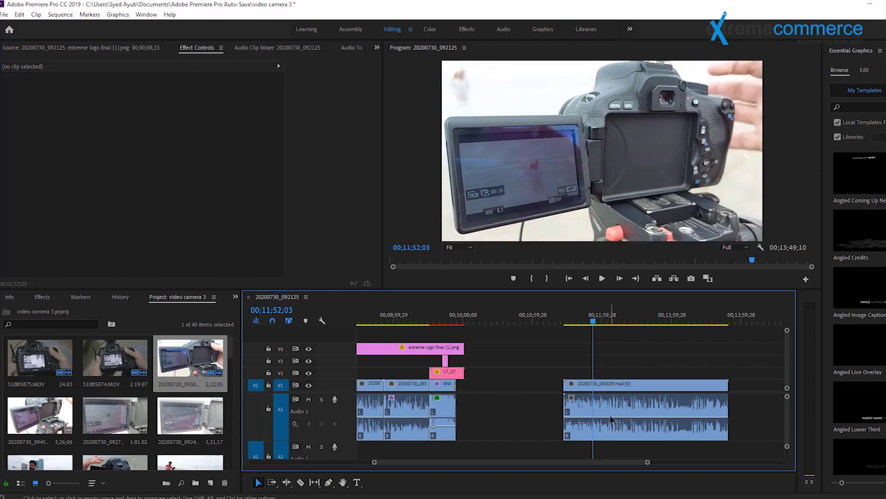
{"action": "left_click", "coordinate": [612, 420]}
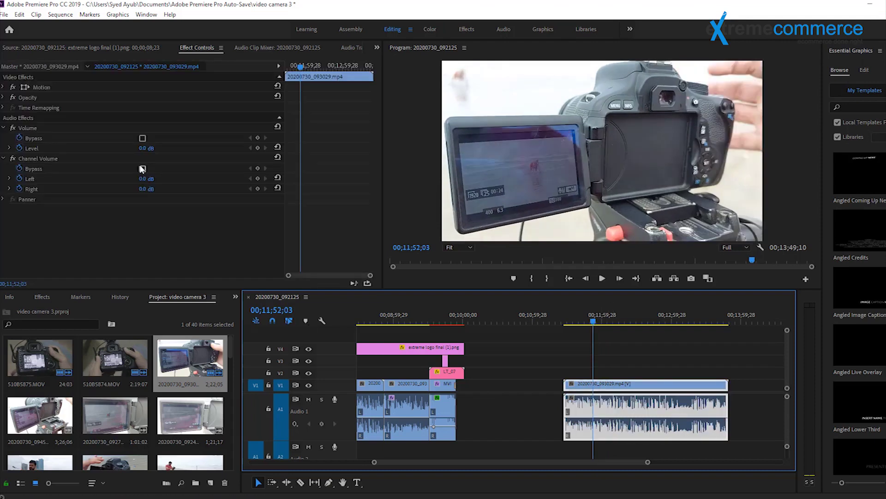
- Try volume levels of -1.7, -1.2 and -5.2 dB on the clip's waveform and undo the level changes
{"action": "mouse_move", "coordinate": [633, 421]}
{"action": "left_mouse_down"}
{"action": "mouse_move", "coordinate": [635, 433]}
{"action": "mouse_move", "coordinate": [634, 419]}
{"action": "left_mouse_up"}
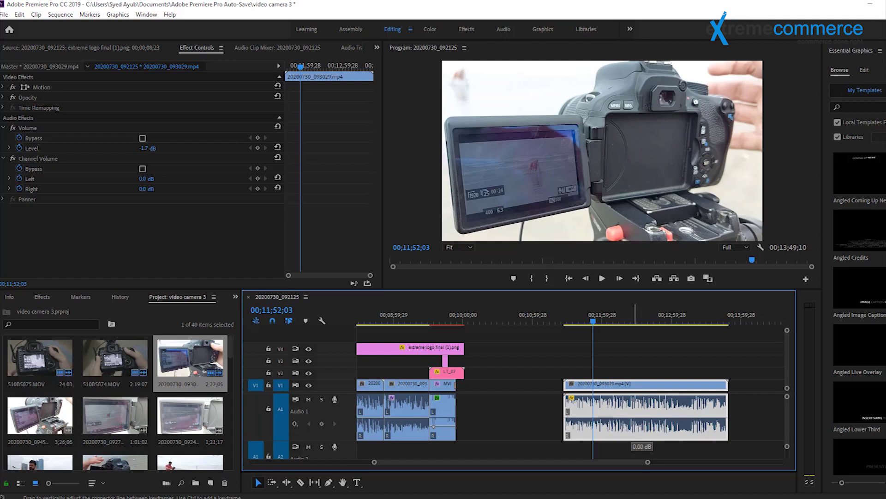
{"action": "left_click_drag", "start_coordinate": [634, 419], "coordinate": [652, 434]}
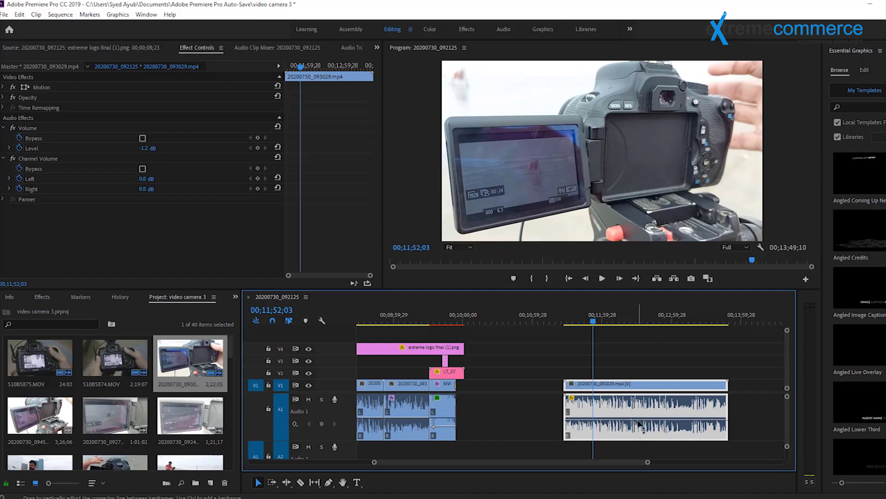
{"action": "left_click_drag", "start_coordinate": [639, 422], "coordinate": [640, 426]}
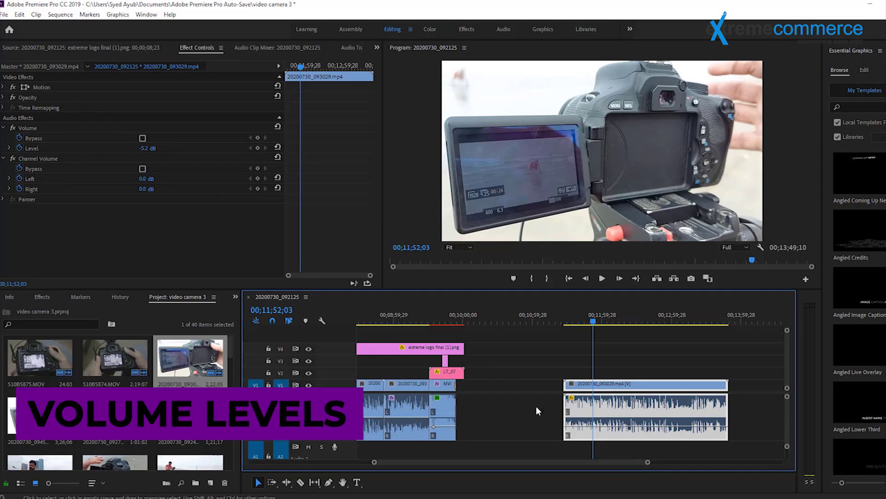
{"action": "key", "text": "ctrl+z"}
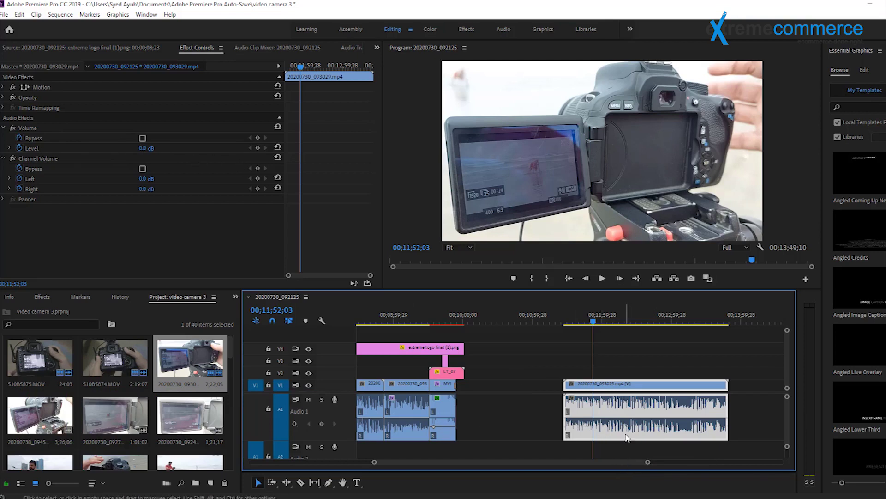
- Load the clip into the source monitor and play the sequence from 00;12;04;21 to check the audio meters
{"action": "left_click", "coordinate": [577, 318]}
{"action": "mouse_move", "coordinate": [612, 326]}
{"action": "left_mouse_down"}
{"action": "mouse_move", "coordinate": [631, 325]}
{"action": "mouse_move", "coordinate": [557, 326]}
{"action": "mouse_move", "coordinate": [607, 326]}
{"action": "left_mouse_up"}
{"action": "double_click", "coordinate": [635, 430]}
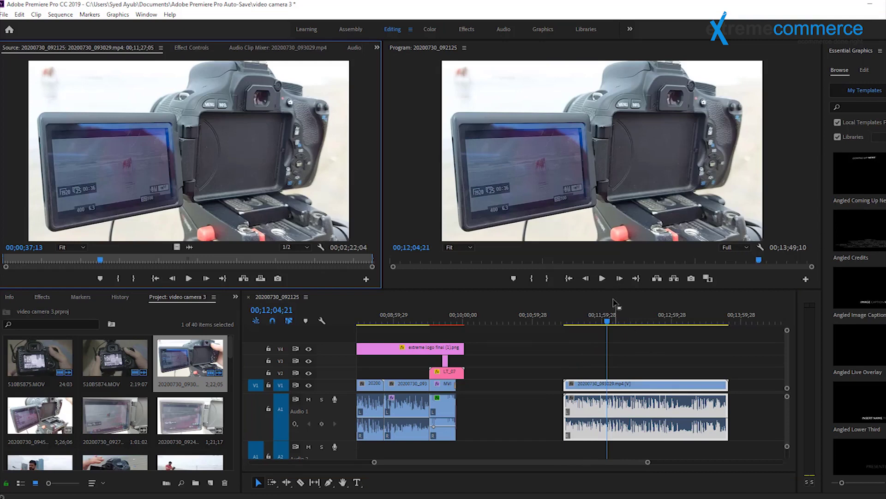
{"action": "left_click", "coordinate": [604, 282]}
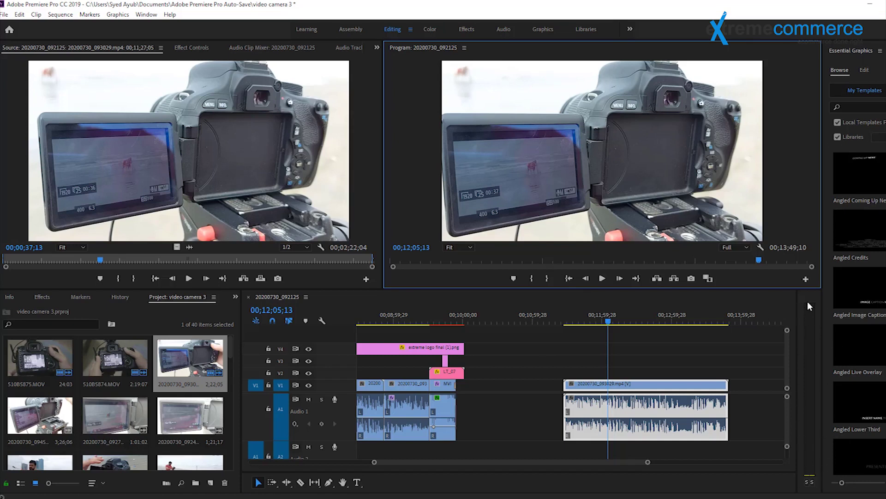
{"action": "left_click", "coordinate": [603, 278]}
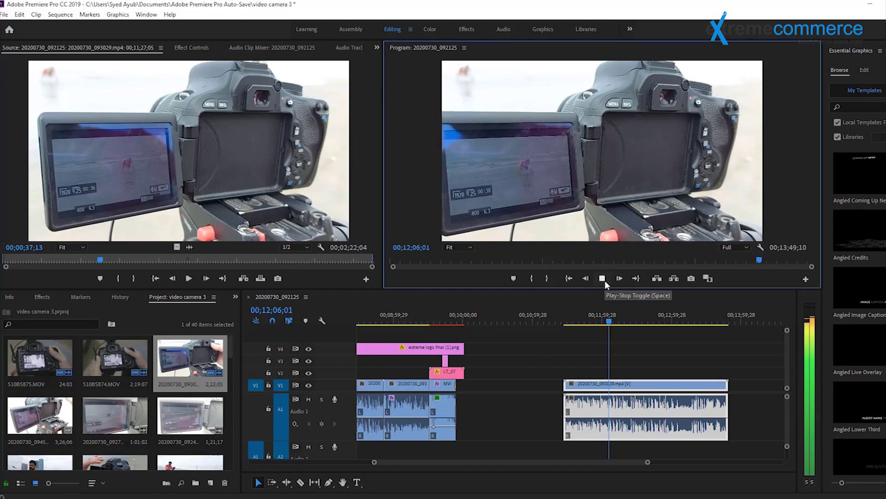
{"action": "left_click", "coordinate": [605, 281]}
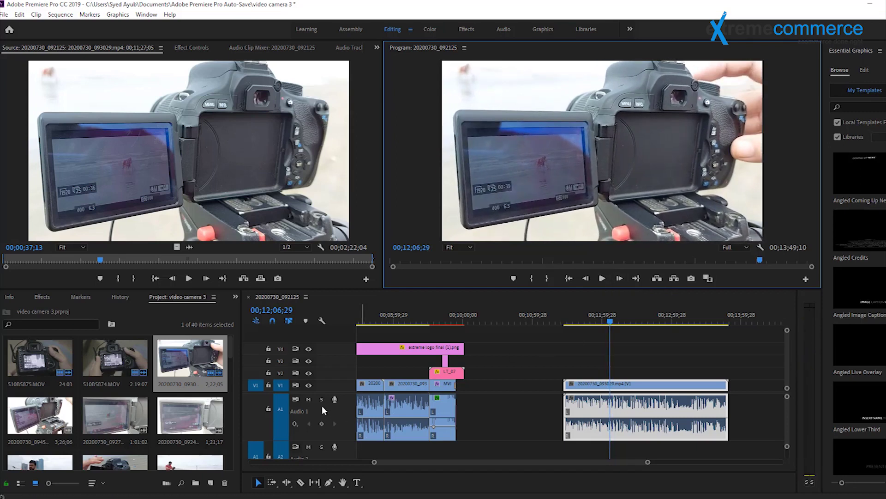
- Test the sequence playback with track A1 muted and unmute the track
{"action": "left_click", "coordinate": [309, 399]}
{"action": "left_click", "coordinate": [602, 278]}
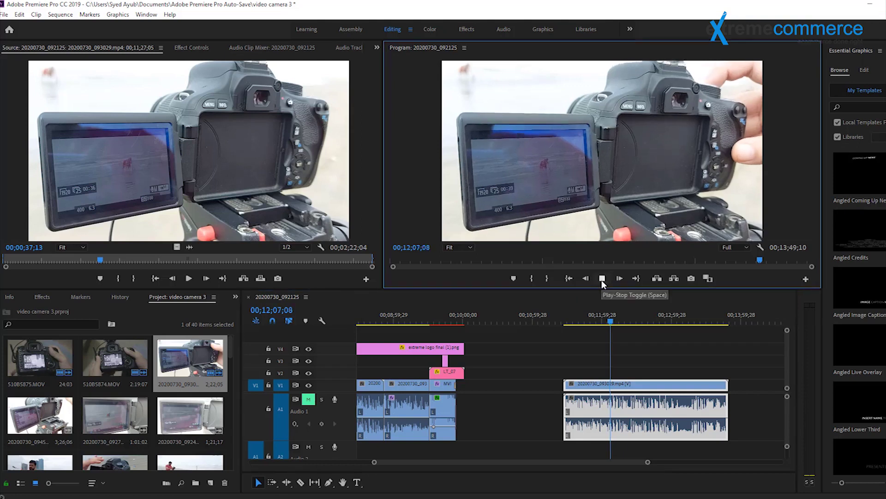
{"action": "left_click", "coordinate": [309, 399]}
{"action": "left_click", "coordinate": [602, 279]}
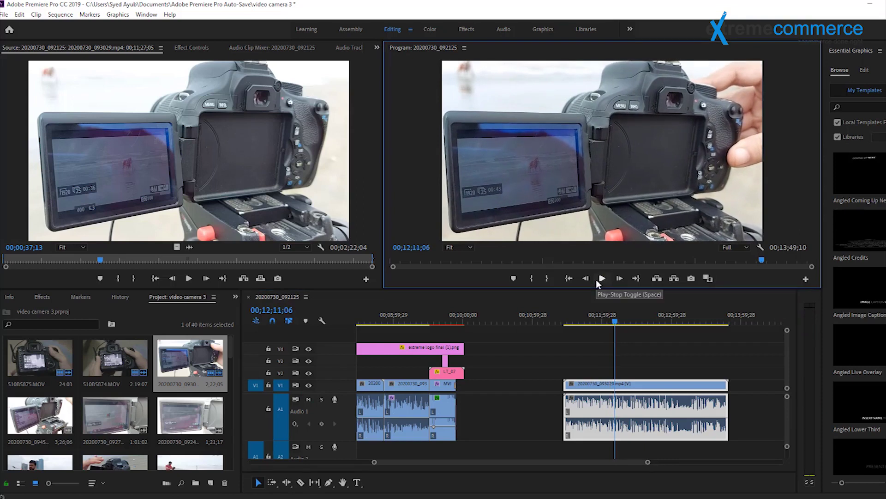
- Play the sequence on to 00;12;19;08 to check the audio meters with track A1 audible
{"action": "left_click", "coordinate": [597, 280]}
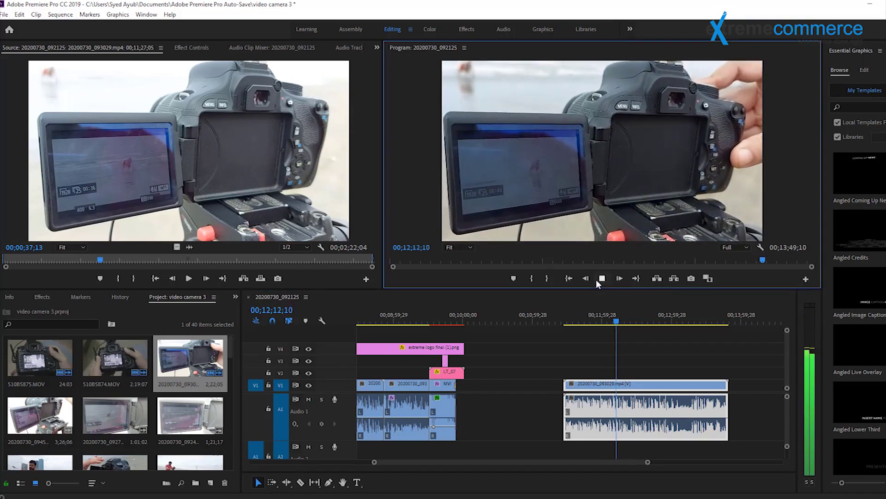
{"action": "left_click", "coordinate": [598, 280]}
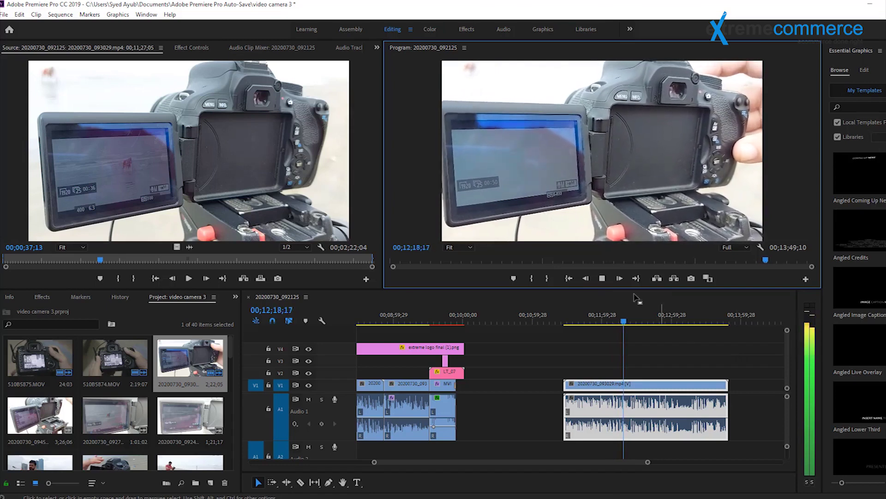
{"action": "left_click", "coordinate": [602, 278]}
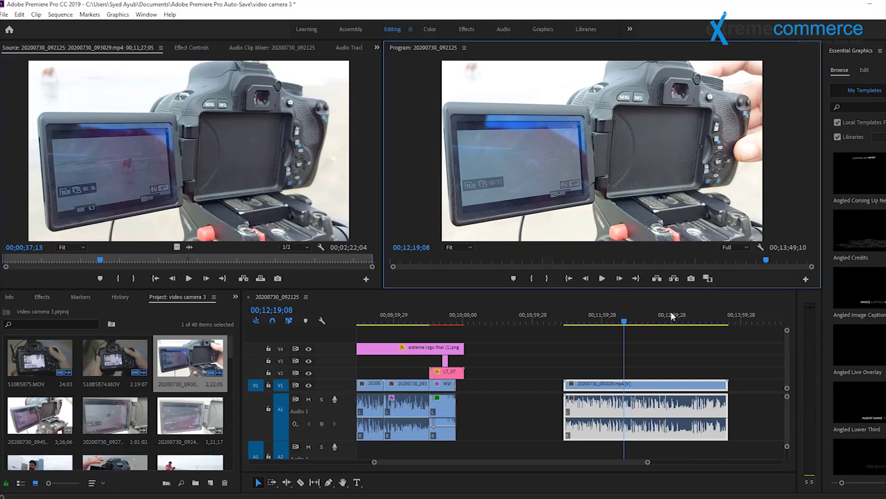
- Show the Audio Clip Mixer for the selected 20200730_093029.mp4 clip and examine its channel levels
{"action": "left_click", "coordinate": [626, 411]}
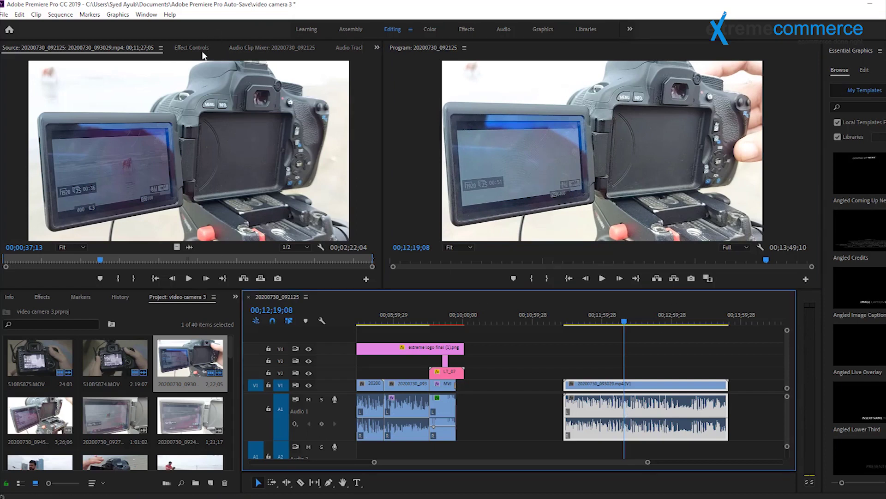
{"action": "left_click", "coordinate": [251, 48]}
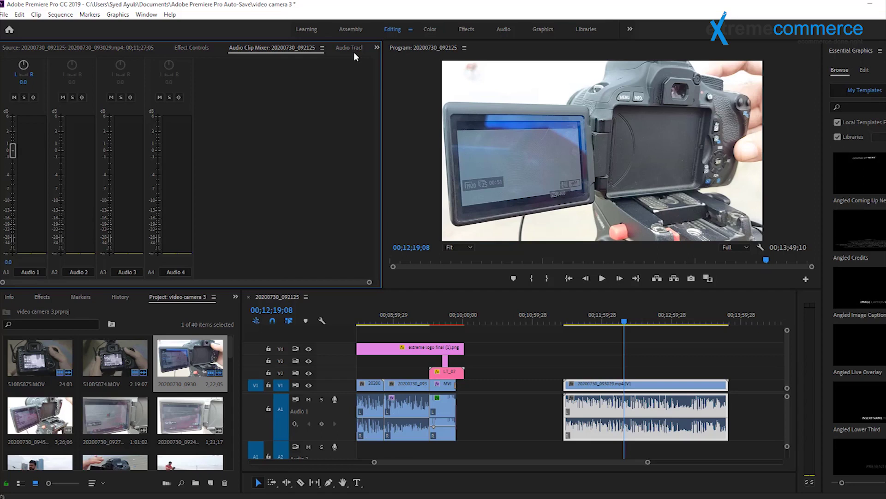
{"action": "left_click", "coordinate": [605, 325]}
{"action": "left_click", "coordinate": [191, 133]}
{"action": "left_click", "coordinate": [658, 411]}
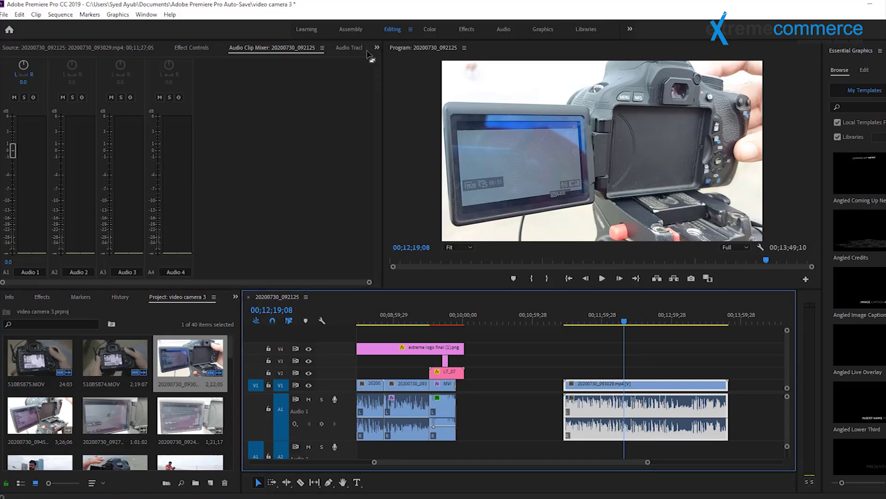
- Show the Audio Track Mixer, play the sequence to 00;12;23;12 and examine the Master fader and its meter
{"action": "left_click", "coordinate": [354, 49]}
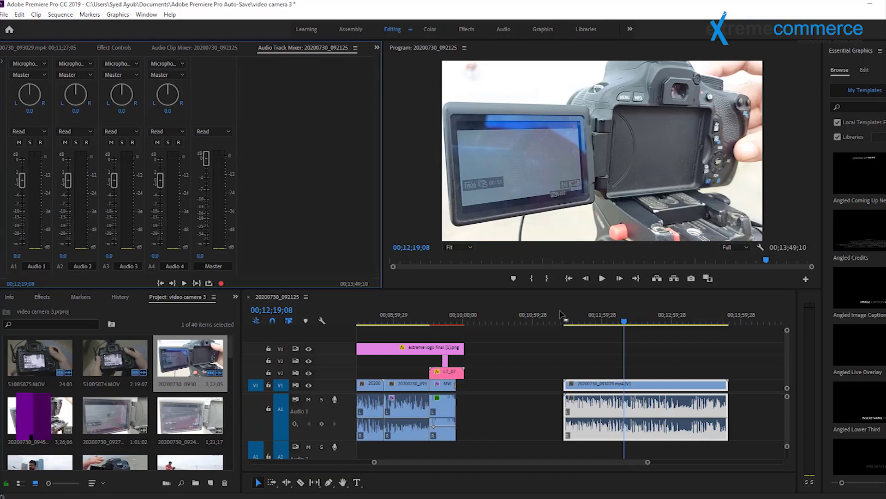
{"action": "left_click", "coordinate": [602, 277]}
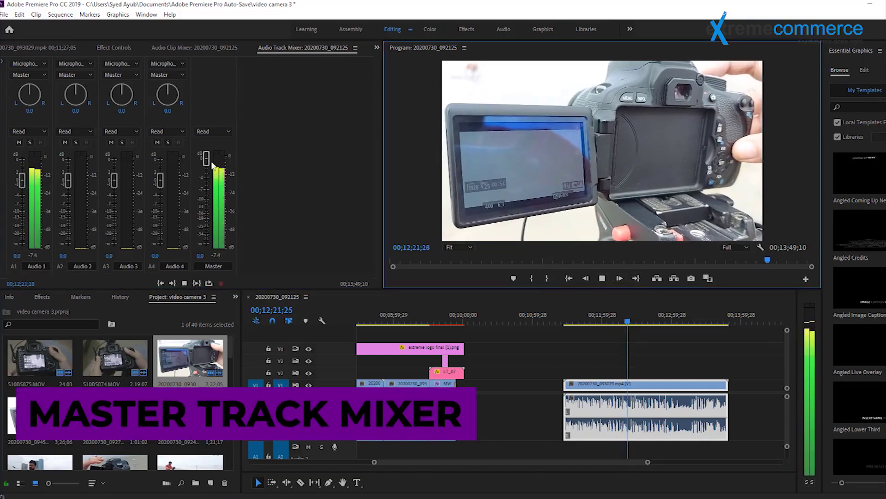
{"action": "key", "text": "space"}
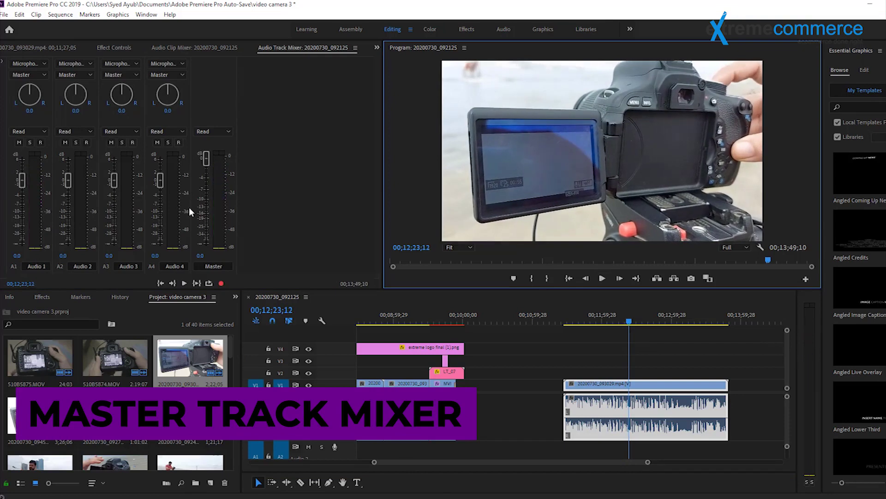
{"action": "mouse_move", "coordinate": [206, 159]}
{"action": "left_mouse_down"}
{"action": "mouse_move", "coordinate": [206, 174]}
{"action": "mouse_move", "coordinate": [207, 157]}
{"action": "left_mouse_up"}
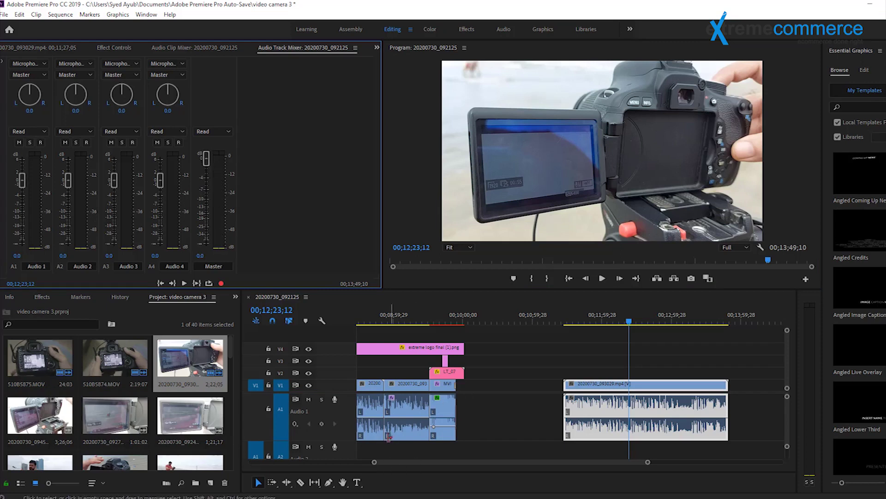
- Examine the clips along track A1 that the track mixer controls, selecting them individually and ending on 20200730_093029.mp4
{"action": "left_click_drag", "start_coordinate": [643, 461], "coordinate": [583, 463]}
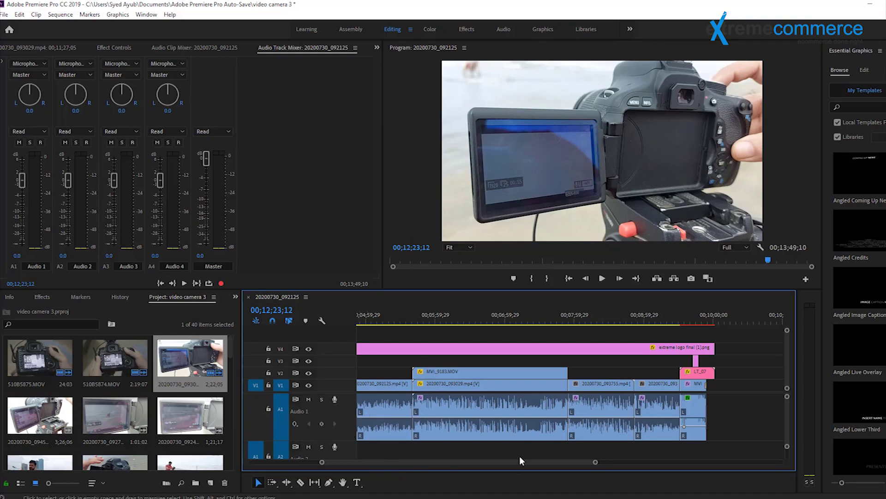
{"action": "left_click_drag", "start_coordinate": [526, 463], "coordinate": [579, 464]}
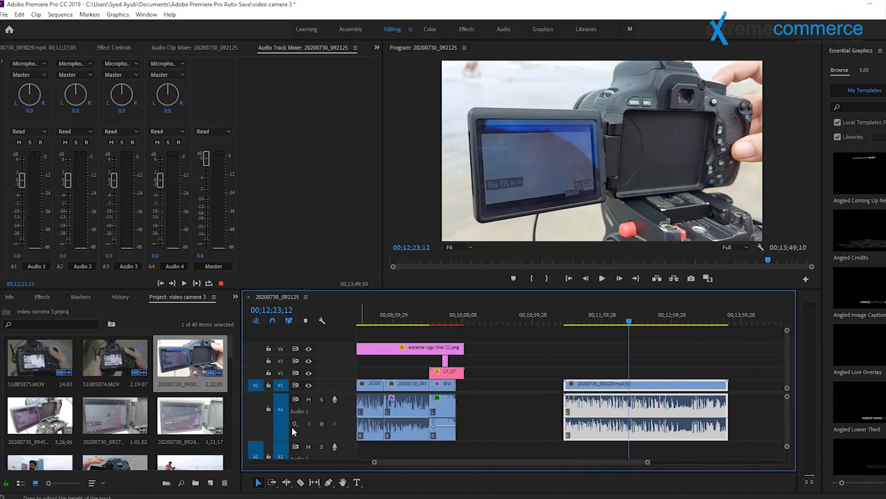
{"action": "left_click", "coordinate": [422, 409]}
{"action": "left_click", "coordinate": [430, 411]}
{"action": "left_click", "coordinate": [403, 410]}
{"action": "left_click", "coordinate": [443, 411]}
{"action": "left_click", "coordinate": [412, 410]}
{"action": "left_click", "coordinate": [374, 407]}
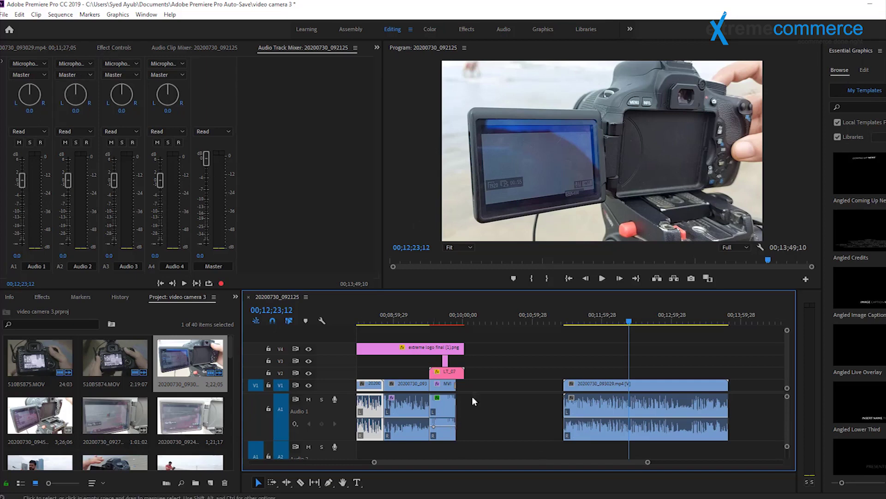
{"action": "left_click", "coordinate": [582, 412]}
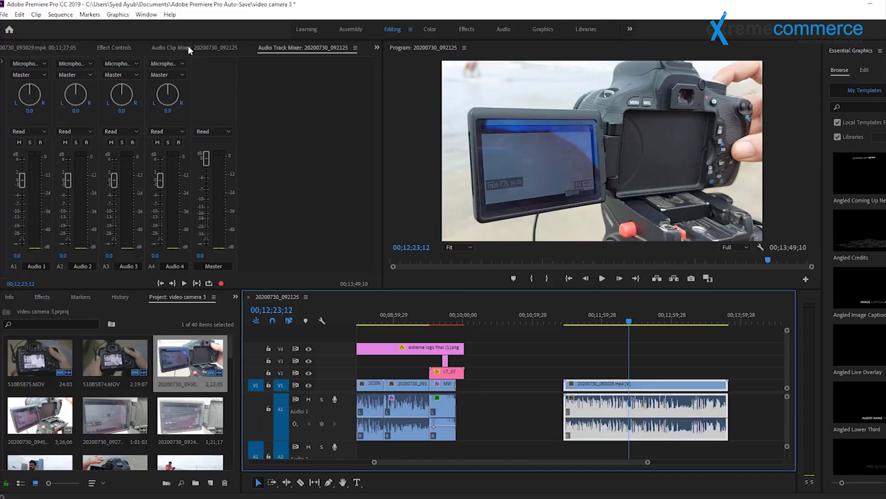
- Compare the audio effects of the 20200730_093331.mp4 clip with those of the 20200730_093029.mp4 clip in Effect Controls
{"action": "left_click", "coordinate": [119, 48]}
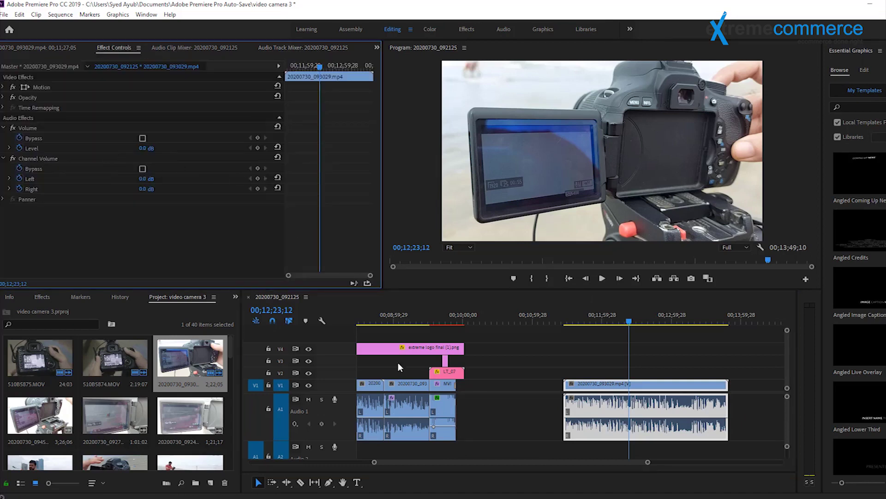
{"action": "left_click", "coordinate": [402, 409]}
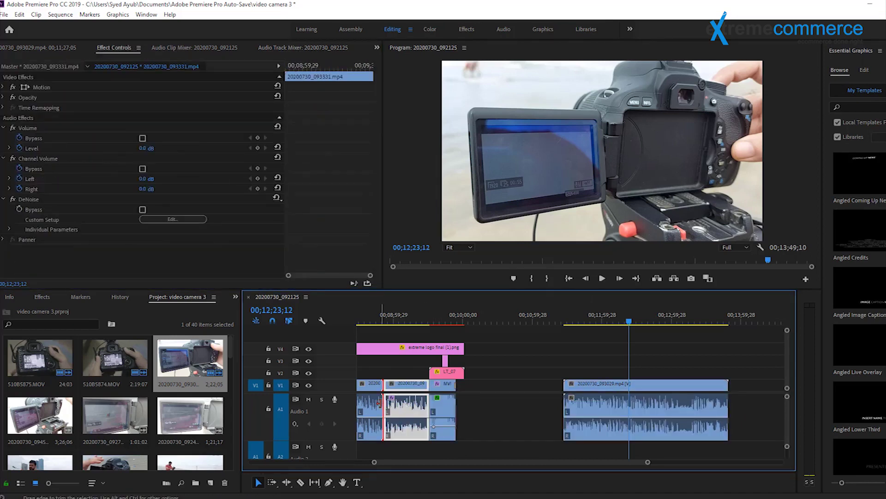
{"action": "left_click", "coordinate": [508, 406]}
{"action": "left_click", "coordinate": [656, 406]}
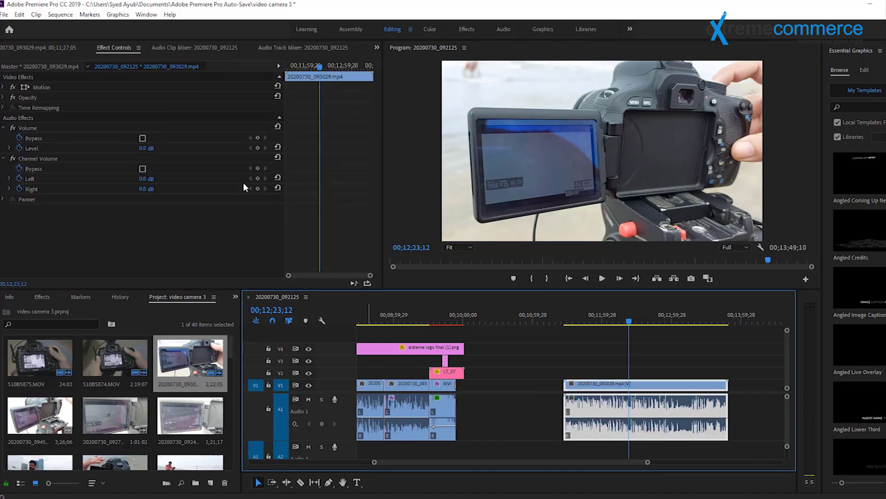
- Close the Audio Track Mixer and return to the Effect Controls of the 20200730_093029.mp4 clip
{"action": "left_click", "coordinate": [329, 47]}
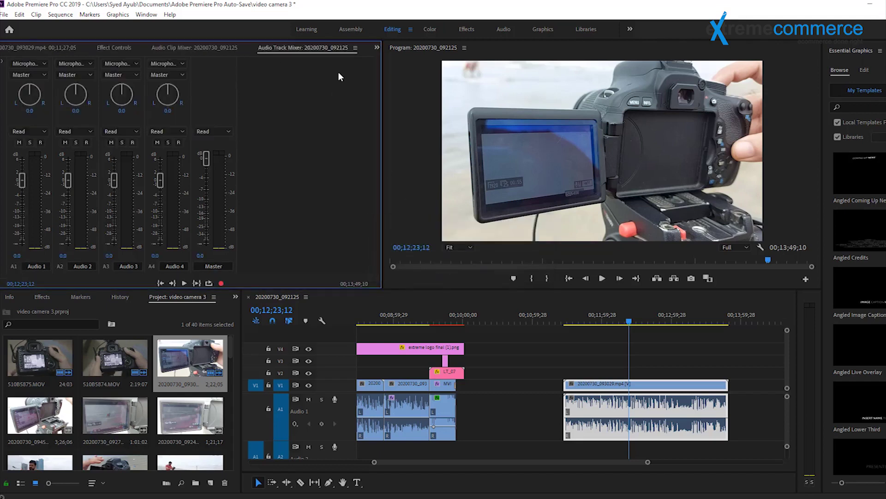
{"action": "left_click", "coordinate": [355, 48]}
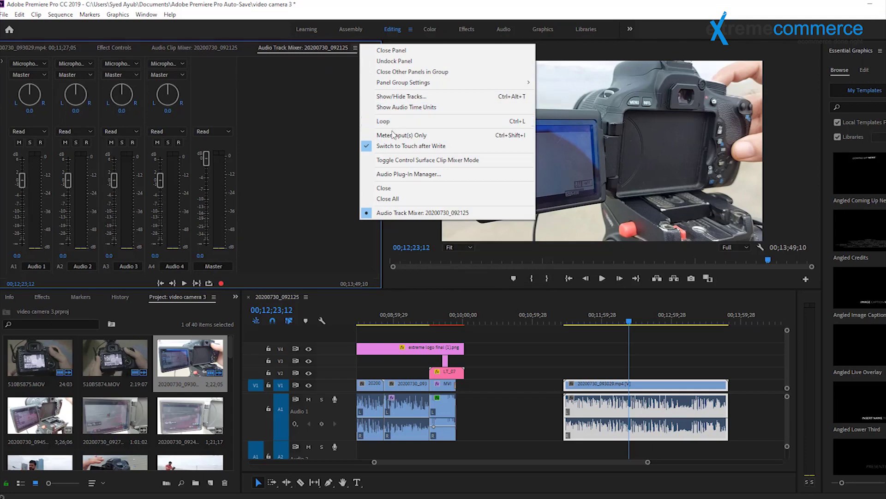
{"action": "left_click", "coordinate": [388, 50]}
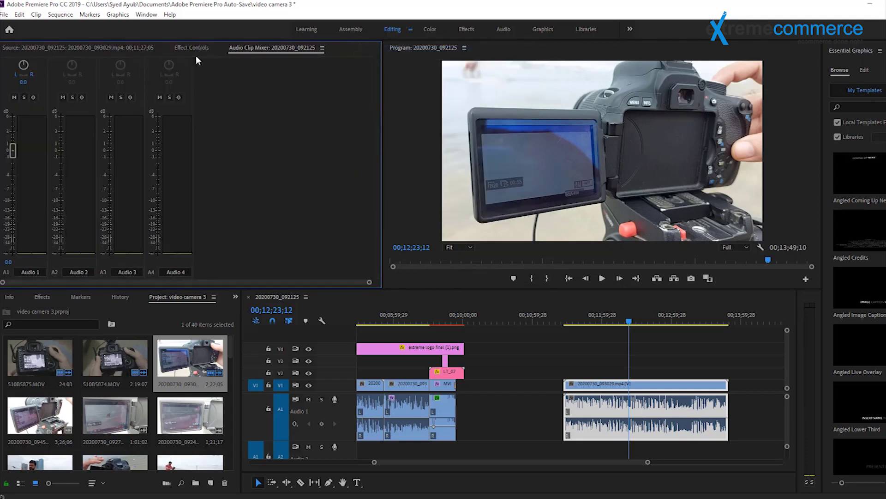
{"action": "left_click", "coordinate": [192, 48]}
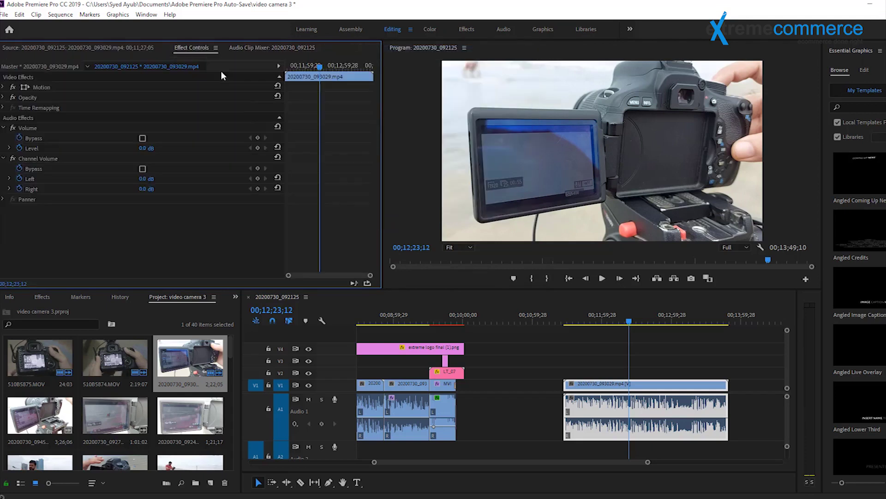
- Examine the Audio Clip Mixer while playing the sequence to 00;12;23;28, and return to the clip's Effect Controls
{"action": "left_click", "coordinate": [92, 52]}
{"action": "left_click", "coordinate": [199, 48]}
{"action": "left_click", "coordinate": [157, 48]}
{"action": "left_click", "coordinate": [191, 47]}
{"action": "left_click", "coordinate": [273, 48]}
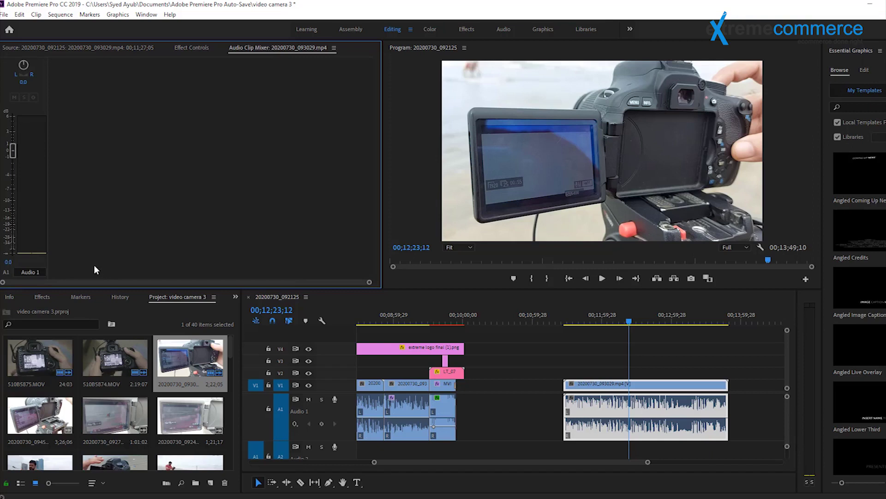
{"action": "left_click", "coordinate": [603, 278]}
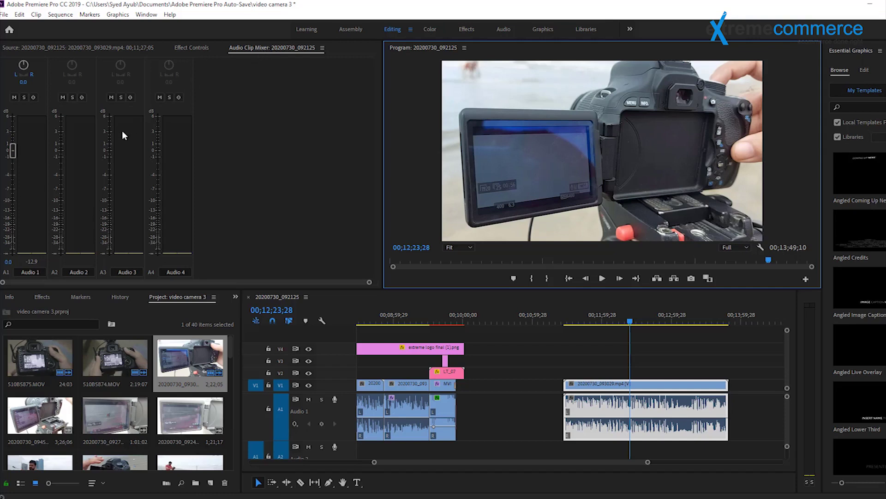
{"action": "left_click", "coordinate": [190, 48]}
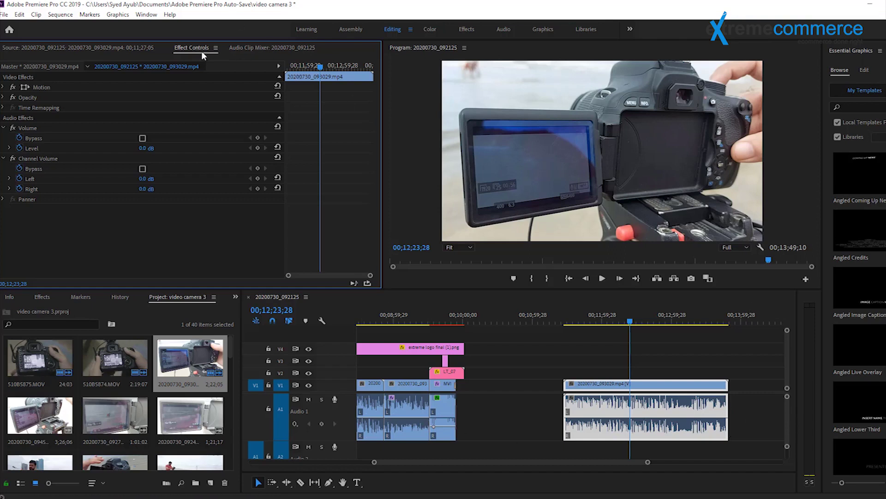
- Show the Audio Track Mixer and, during playback, lower the Master fader to about -22 dB and raise it back to 0 dB
{"action": "left_click", "coordinate": [146, 15]}
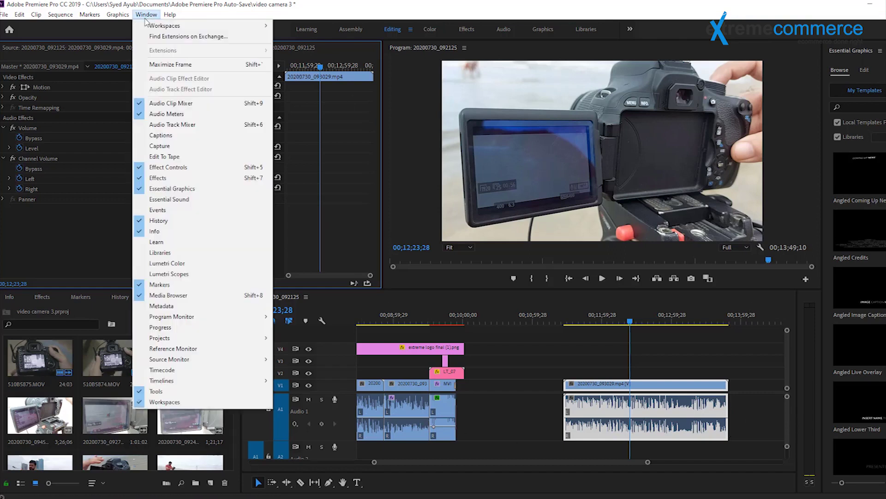
{"action": "left_click", "coordinate": [176, 126]}
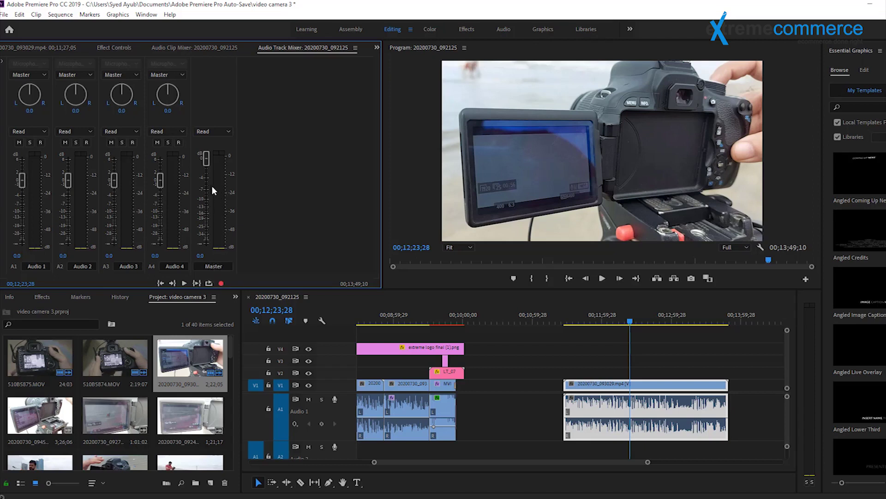
{"action": "left_click_drag", "start_coordinate": [206, 161], "coordinate": [208, 181]}
{"action": "left_click", "coordinate": [602, 278]}
{"action": "left_click_drag", "start_coordinate": [206, 183], "coordinate": [207, 225]}
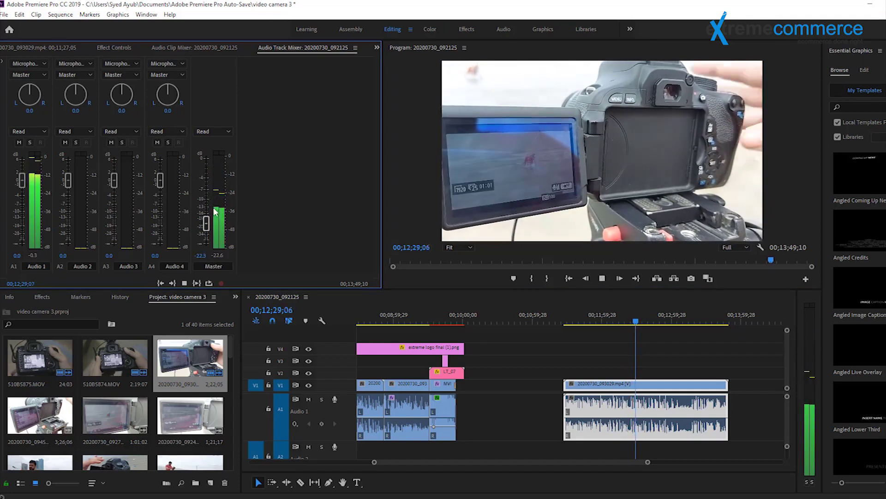
{"action": "left_click_drag", "start_coordinate": [206, 223], "coordinate": [206, 151]}
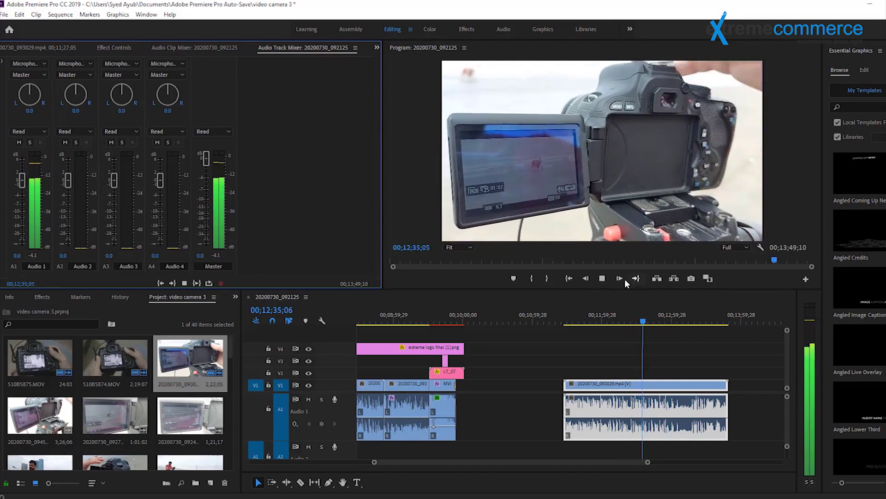
{"action": "left_click", "coordinate": [602, 278]}
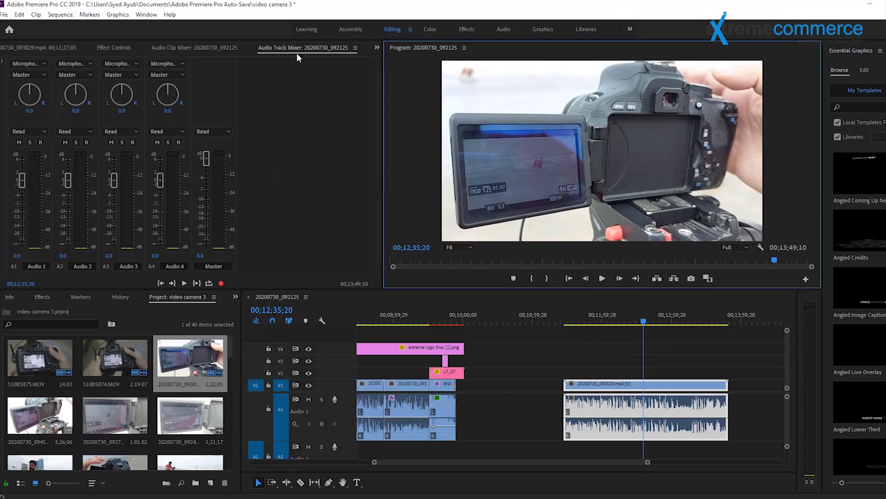
- Switch to the Effects workspace and examine the Audio Effects folder, including its Obsolete Audio Effects
{"action": "left_click", "coordinate": [113, 48]}
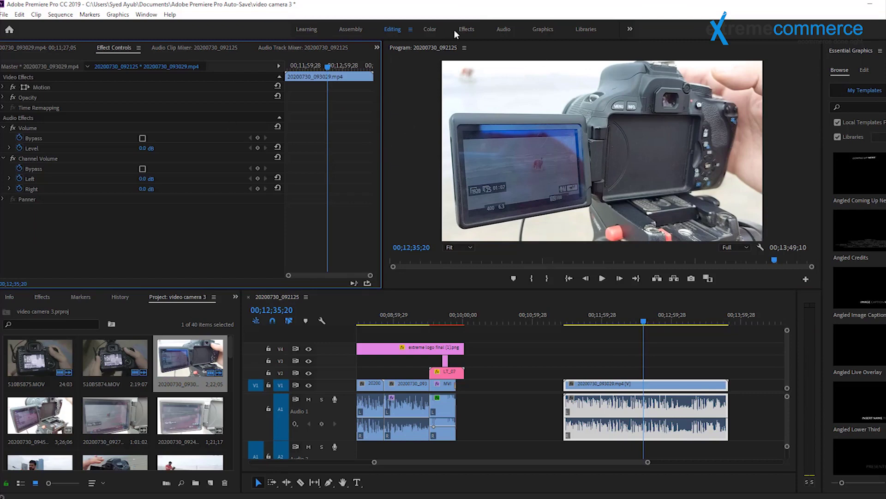
{"action": "left_click", "coordinate": [471, 29]}
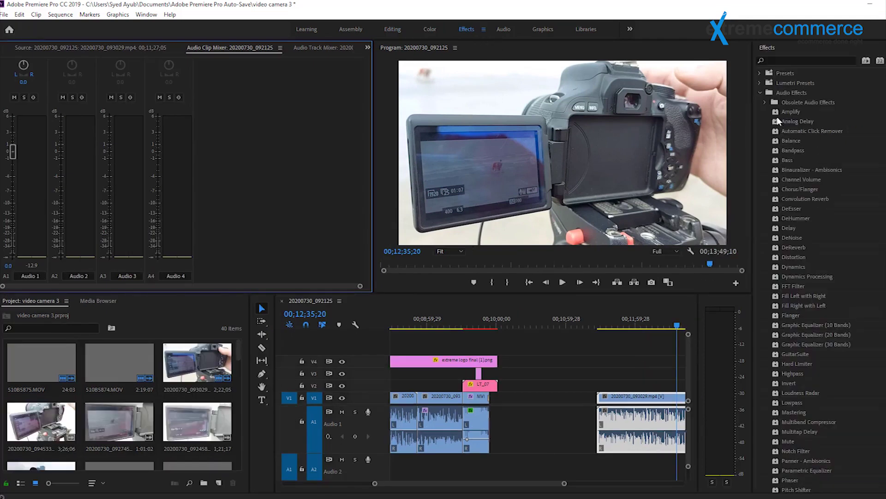
{"action": "left_click", "coordinate": [763, 105]}
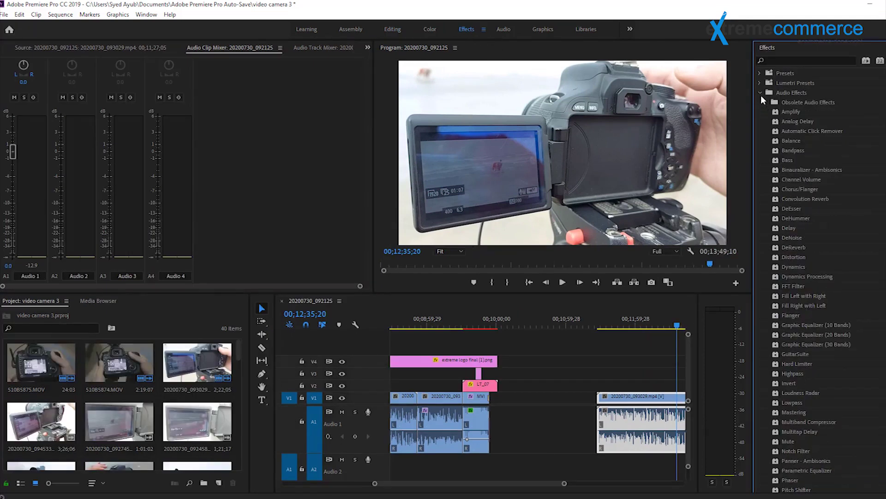
{"action": "left_click", "coordinate": [762, 100]}
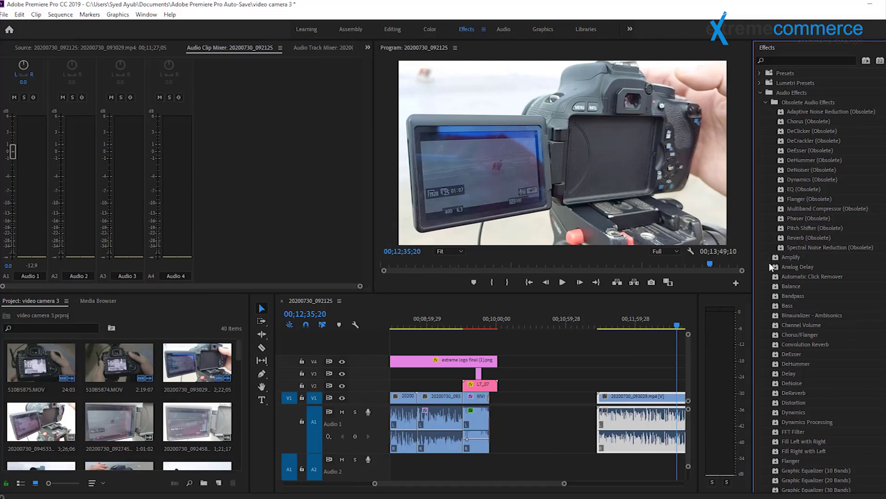
{"action": "left_click", "coordinate": [761, 93]}
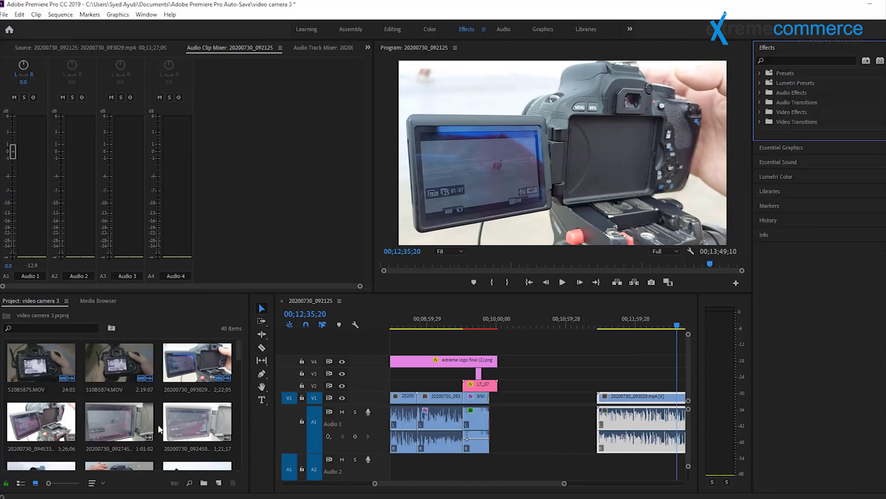
- Look at the Media Browser and project media, and return to the Editing workspace to show its effects library
{"action": "left_click", "coordinate": [85, 301]}
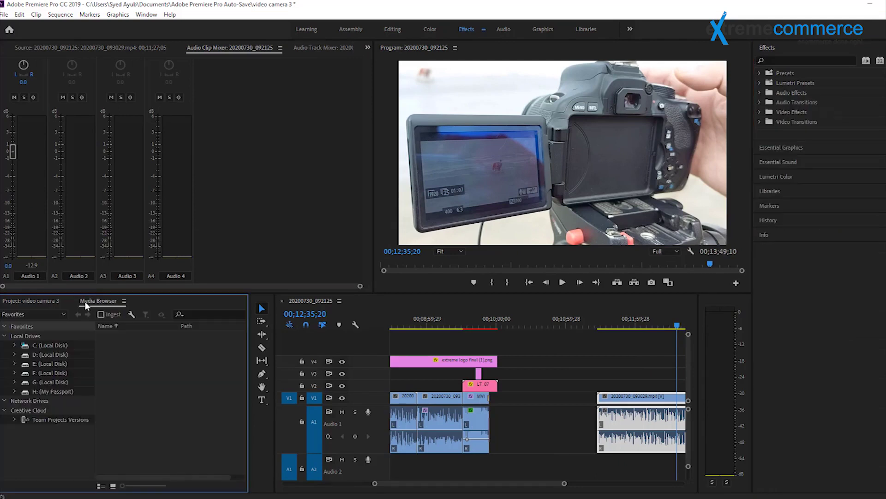
{"action": "left_click", "coordinate": [50, 301]}
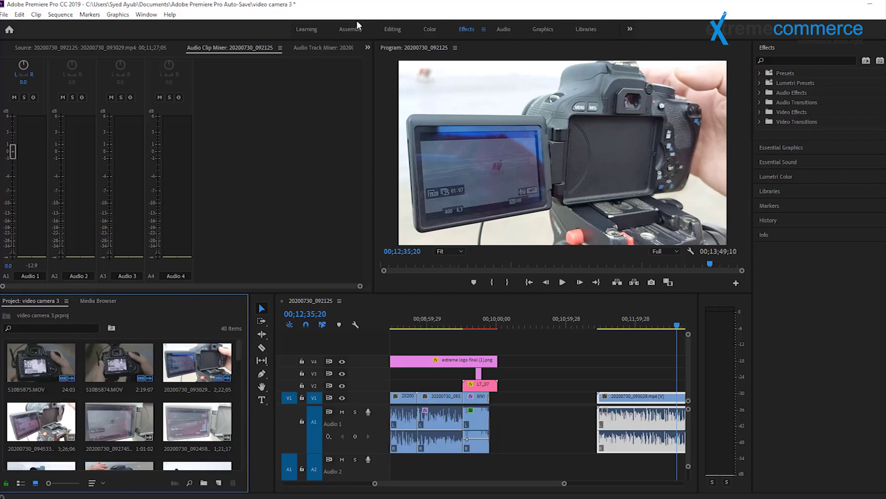
{"action": "left_click", "coordinate": [384, 30]}
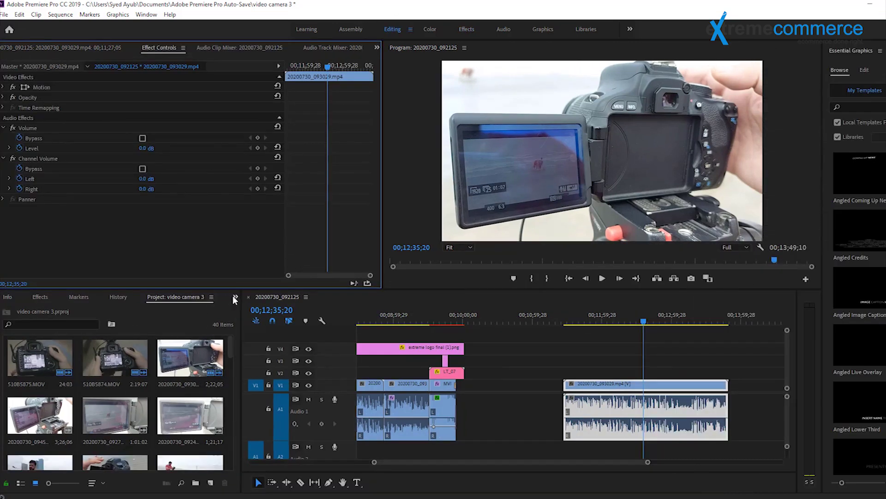
{"action": "left_click", "coordinate": [40, 297]}
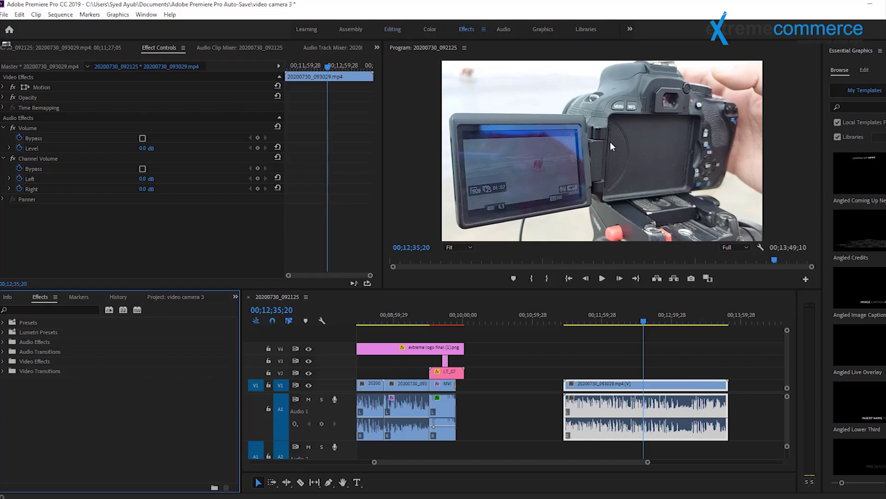
- Apply the DeNoise audio effect to the 20200730_093029.mp4 clip on track A1, working in the Effects workspace
{"action": "left_click", "coordinate": [466, 29]}
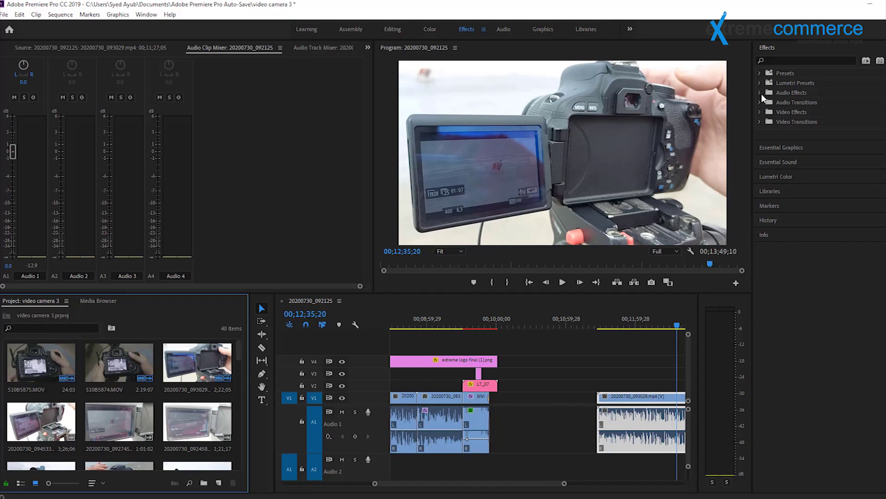
{"action": "left_click", "coordinate": [760, 93]}
{"action": "left_click", "coordinate": [766, 102]}
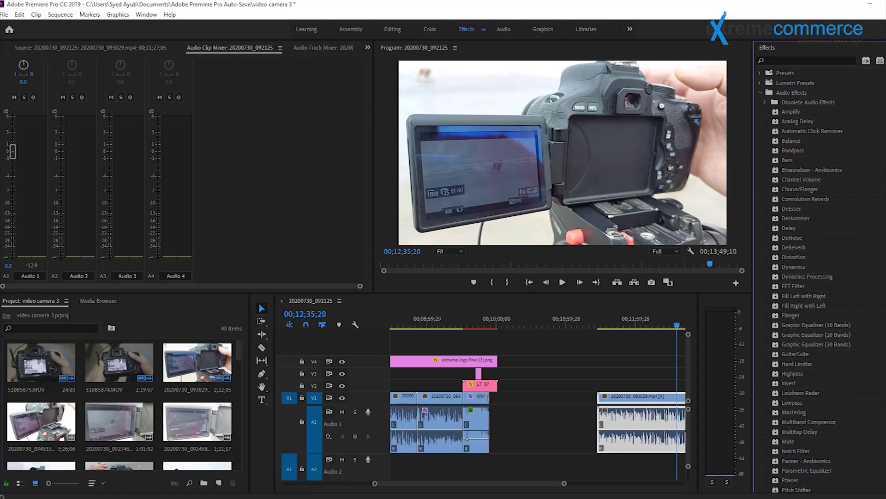
{"action": "left_click_drag", "start_coordinate": [564, 484], "coordinate": [606, 483]}
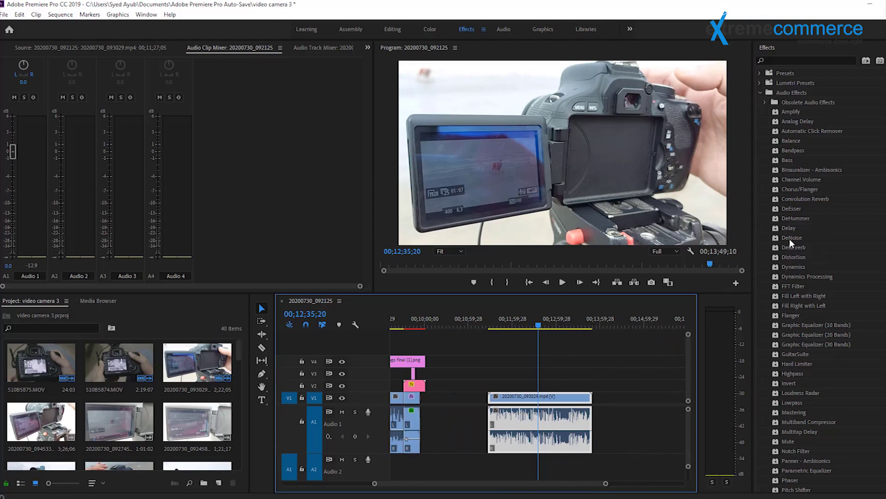
{"action": "left_click_drag", "start_coordinate": [792, 237], "coordinate": [539, 427]}
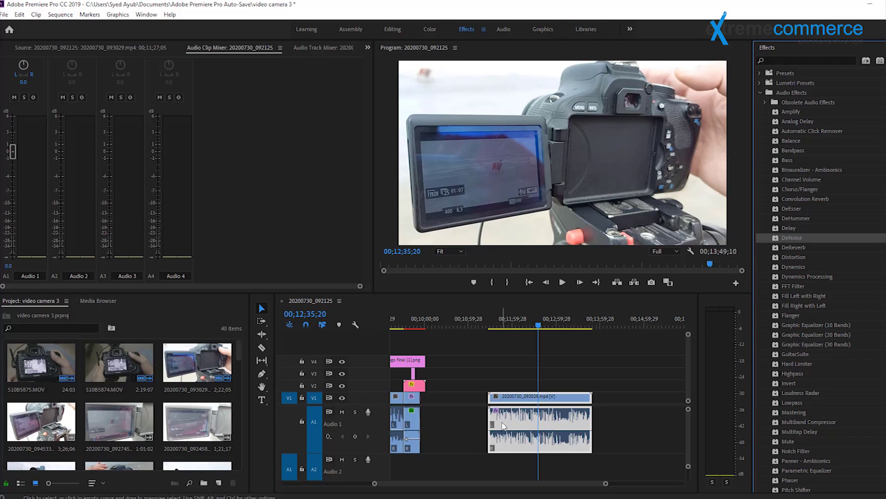
{"action": "left_click", "coordinate": [559, 427]}
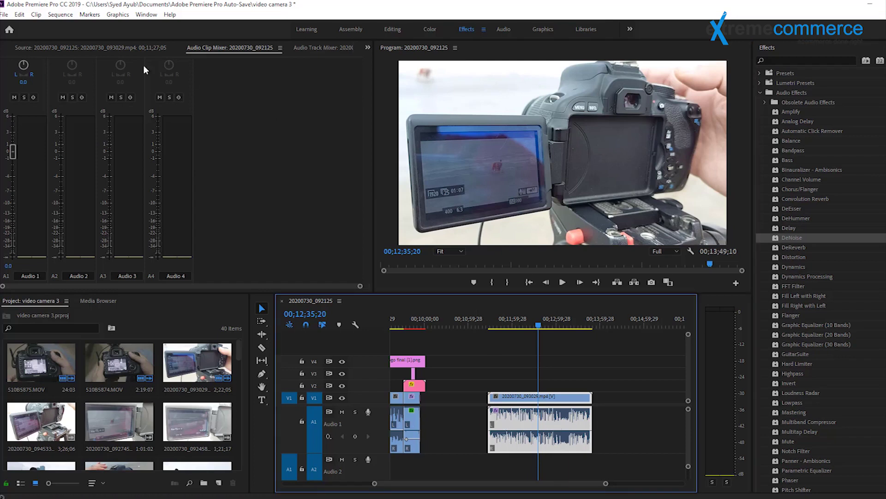
- Return to the Editing workspace and remove the DeNoise effect from the 20200730_093029.mp4 clip
{"action": "left_click", "coordinate": [389, 32]}
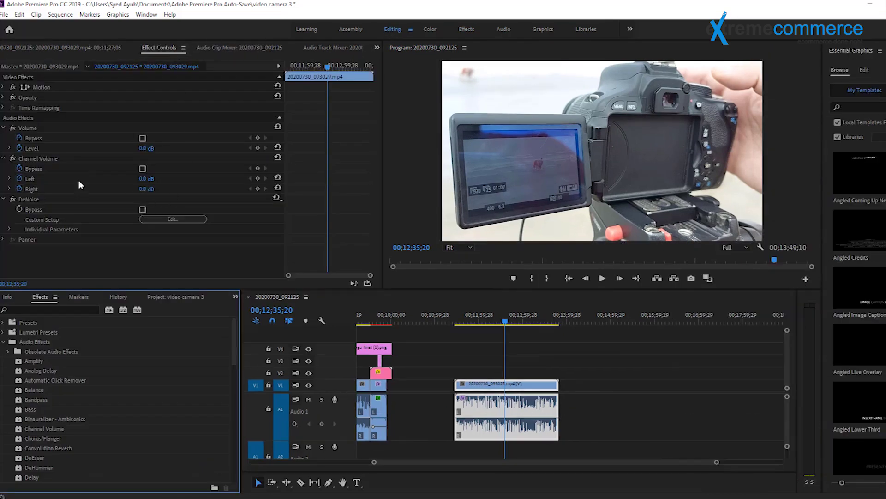
{"action": "left_click", "coordinate": [8, 200]}
{"action": "key", "text": "Delete"}
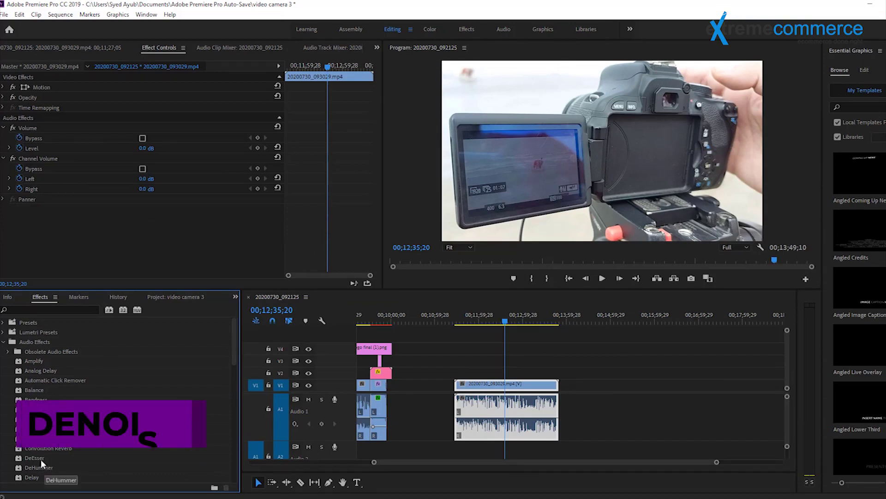
- Find DeNoise among the Audio Effects and apply it to the audio of the 20200730_093029.mp4 clip
{"action": "left_click", "coordinate": [8, 352]}
{"action": "left_click", "coordinate": [7, 352]}
{"action": "scroll", "coordinate": [92, 421], "scroll_direction": "down", "scroll_amount": 1}
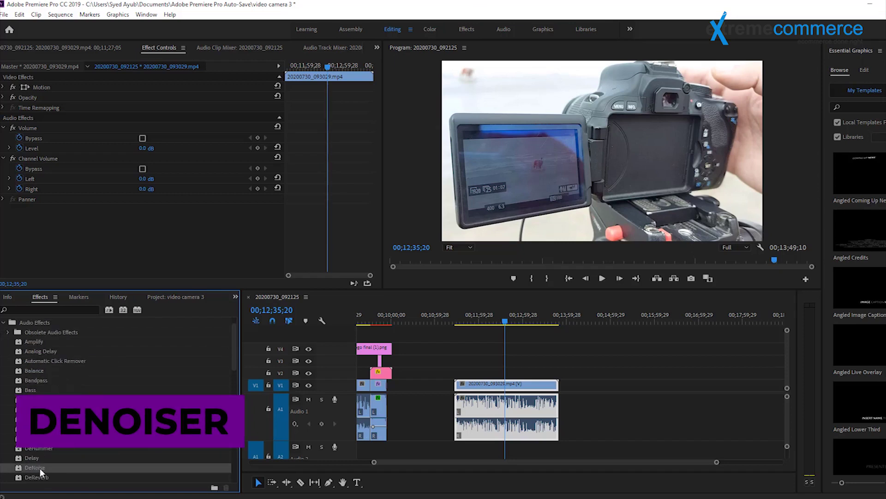
{"action": "left_click_drag", "start_coordinate": [41, 467], "coordinate": [545, 423]}
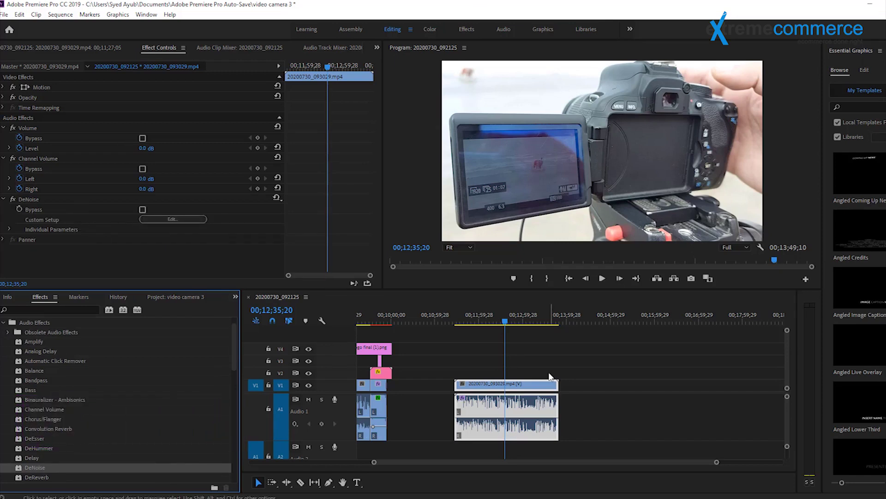
- Play the 20200730_093029.mp4 clip with DeNoise from 00;11;33;25 to 00;11;38;20
{"action": "left_click_drag", "start_coordinate": [507, 322], "coordinate": [461, 323]}
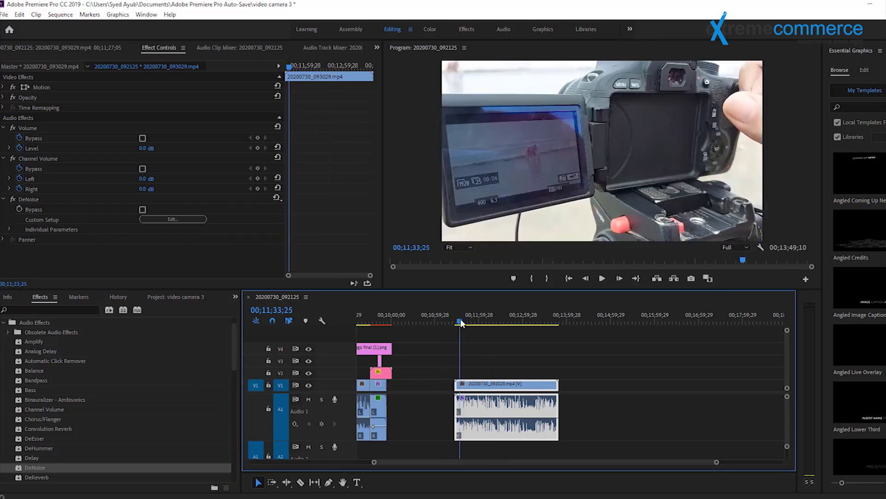
{"action": "left_click", "coordinate": [602, 279]}
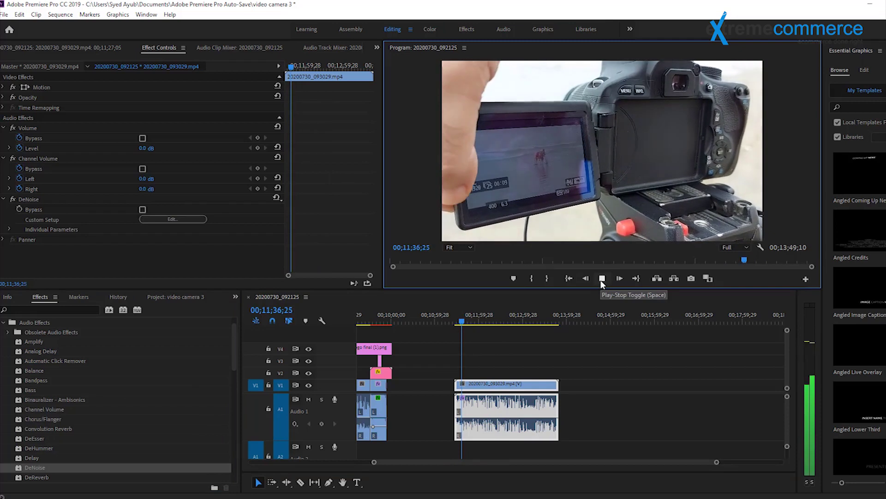
{"action": "left_click", "coordinate": [601, 279]}
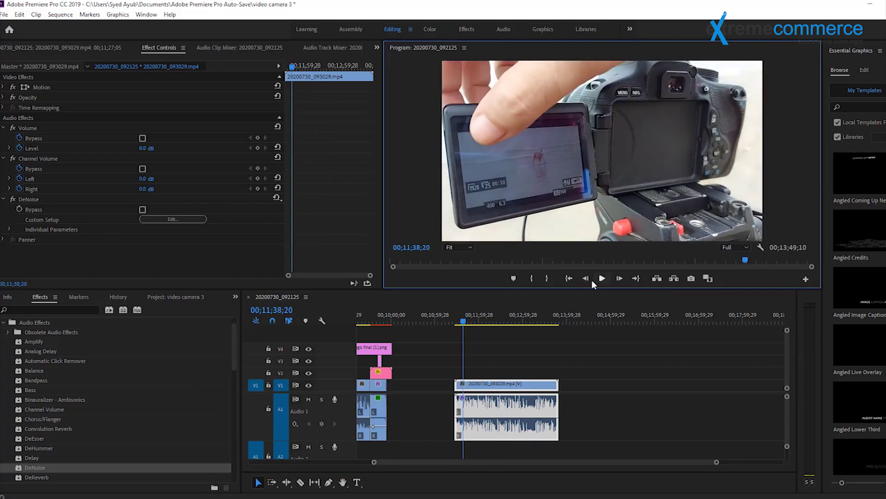
- Return the playhead to 00;11;33;25 and demonstrate toggling the clip's DeNoise effect off and on
{"action": "left_click", "coordinate": [13, 204]}
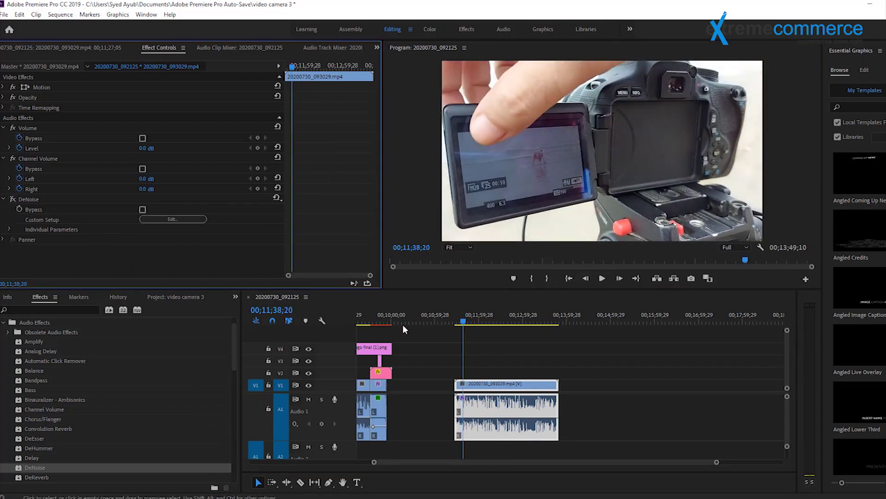
{"action": "left_click", "coordinate": [460, 320]}
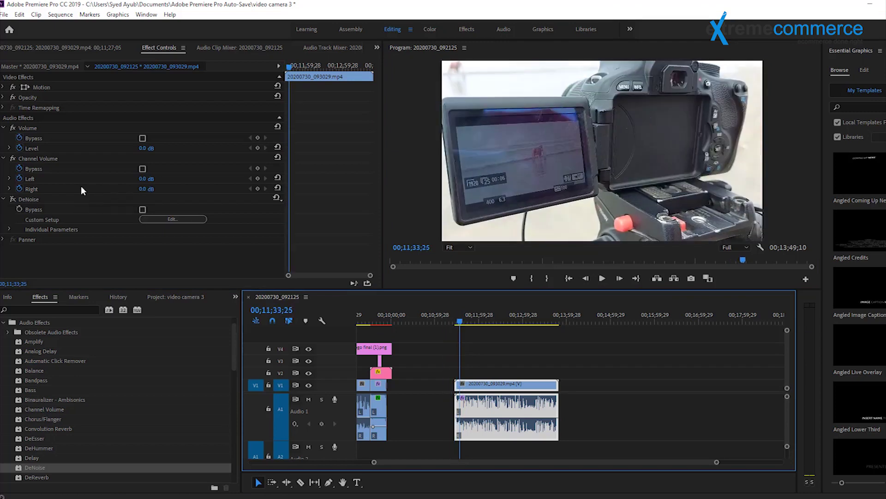
{"action": "left_click", "coordinate": [13, 200]}
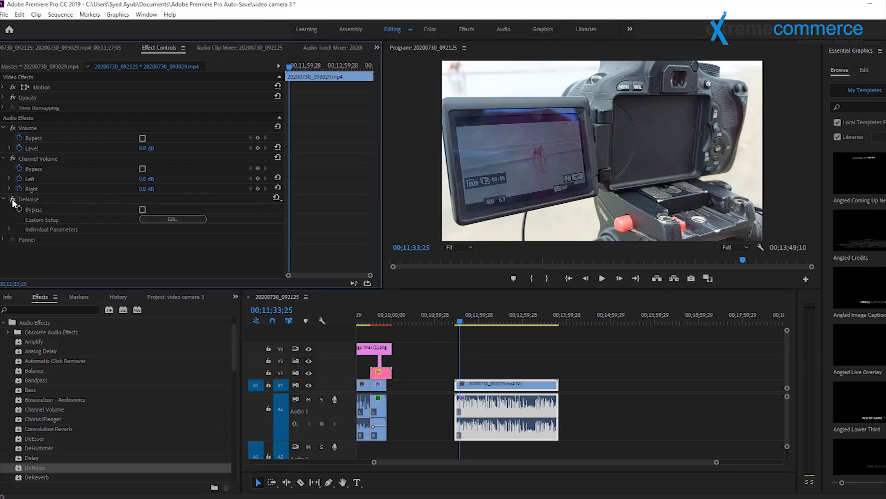
{"action": "left_click", "coordinate": [13, 199]}
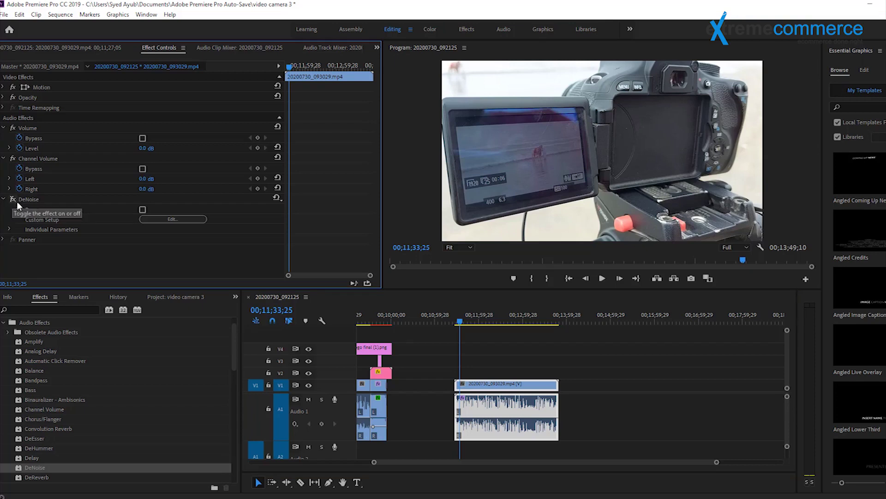
{"action": "left_click", "coordinate": [12, 201]}
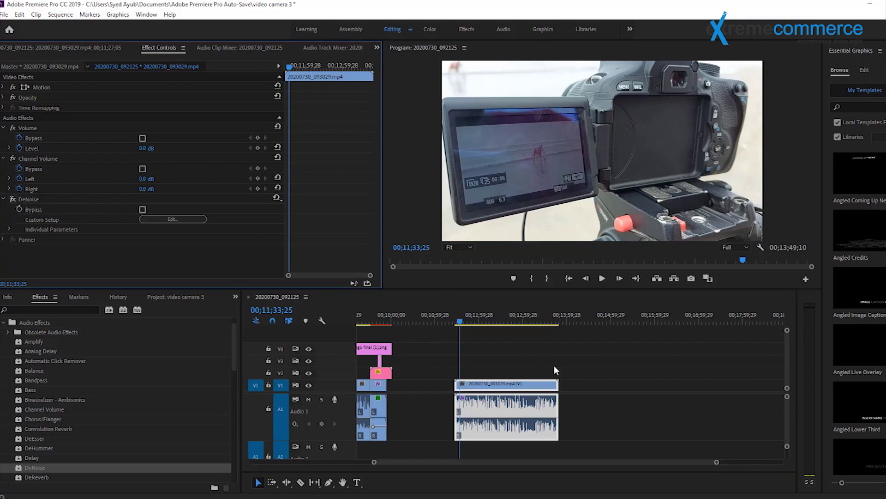
- Play the 20200730_093029.mp4 clip from 00;11;33;25 to 00;11;39;12 while watching the Audio Track Mixer levels
{"action": "left_click", "coordinate": [317, 50]}
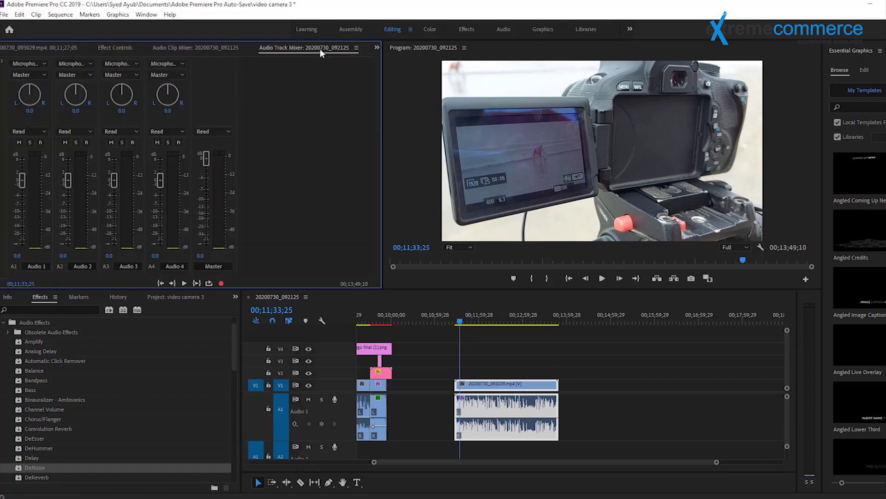
{"action": "left_click", "coordinate": [602, 279]}
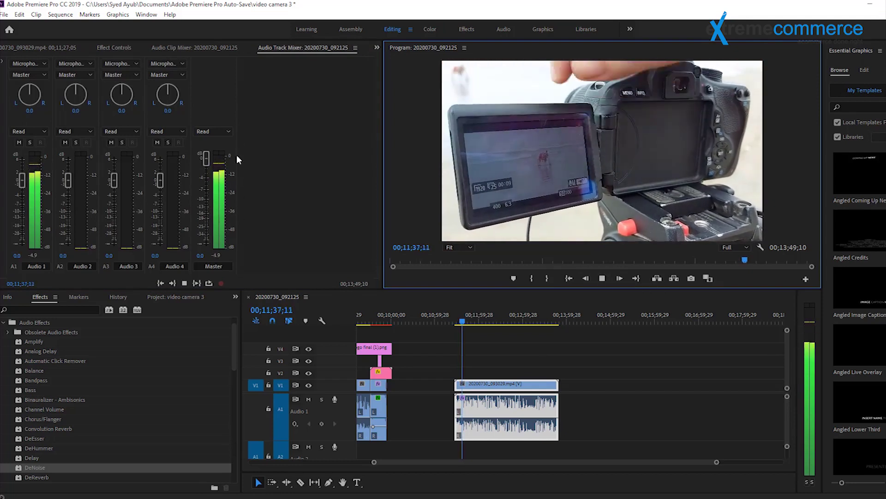
{"action": "left_click", "coordinate": [602, 278]}
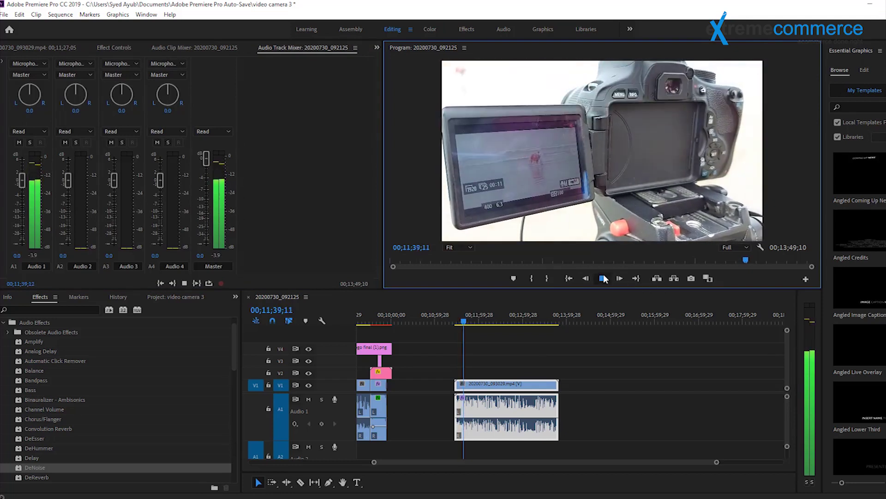
- Toggle the clip's DeNoise effect and play on to 00;11;44;27 while watching the Audio Track Mixer levels
{"action": "left_click", "coordinate": [99, 48]}
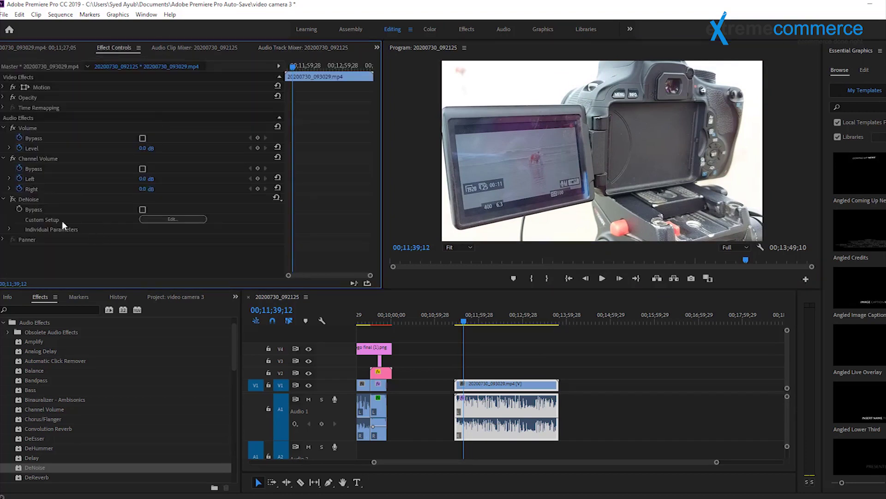
{"action": "left_click", "coordinate": [13, 199]}
{"action": "left_click", "coordinate": [298, 48]}
{"action": "left_click", "coordinate": [602, 279]}
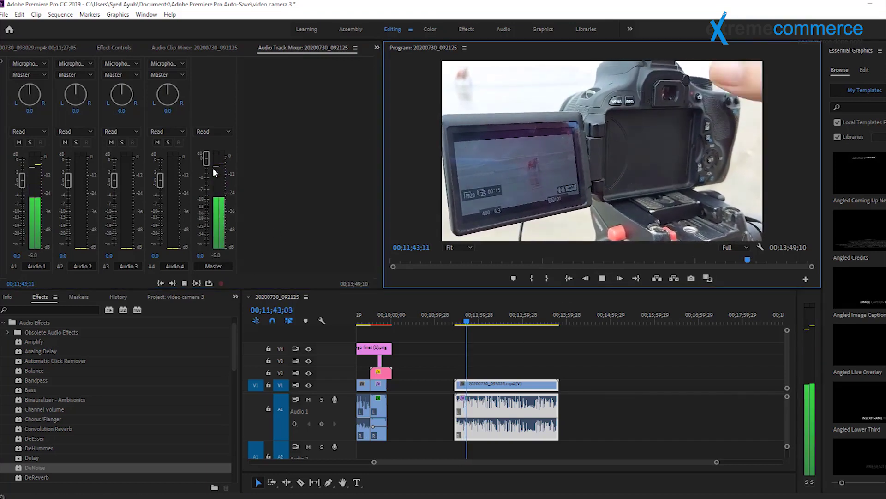
{"action": "left_click", "coordinate": [601, 280]}
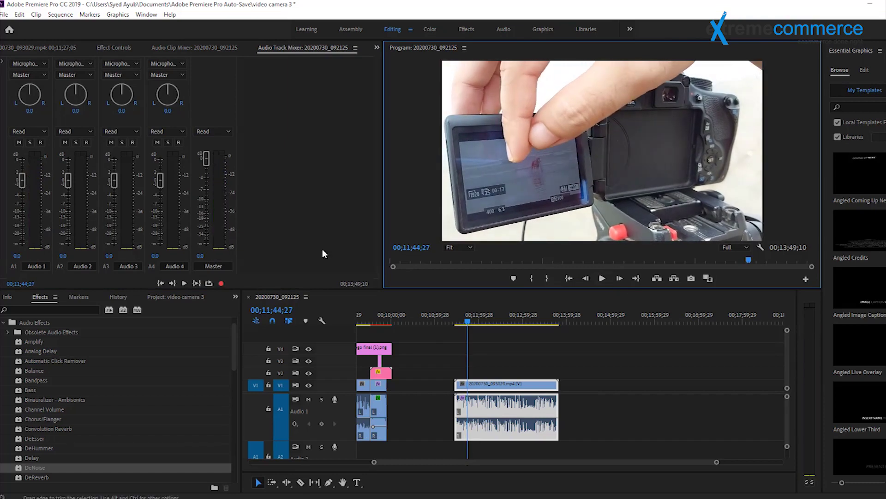
- Open DeNoise's custom setup beside the preview and play the clip to 00;11;48;17 to examine its noise graph
{"action": "left_click", "coordinate": [115, 48]}
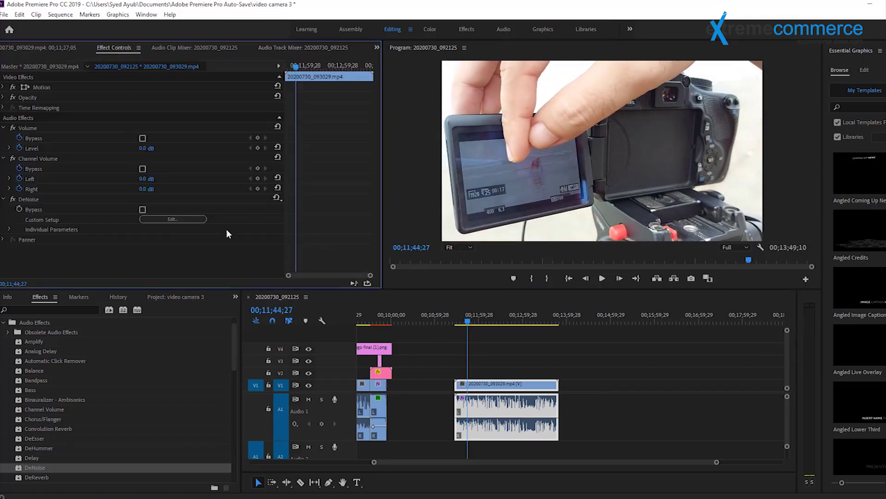
{"action": "left_click", "coordinate": [151, 220]}
{"action": "left_click_drag", "start_coordinate": [489, 170], "coordinate": [448, 94]}
{"action": "left_click", "coordinate": [602, 279]}
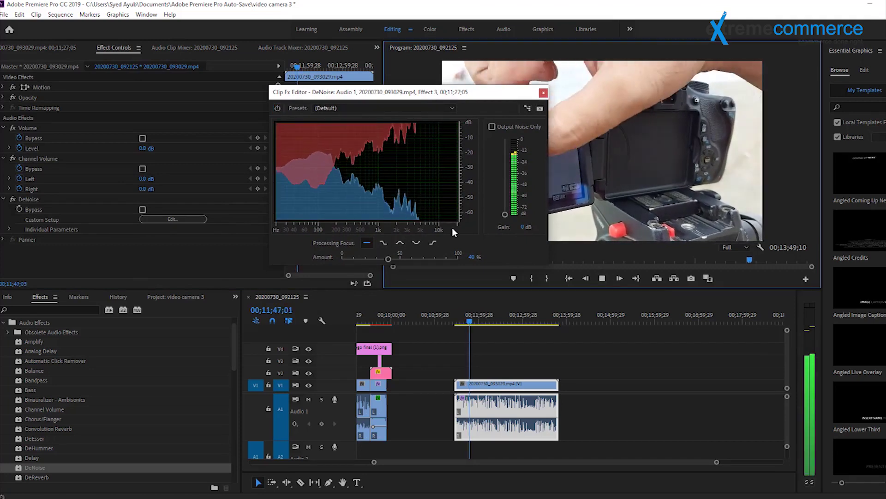
{"action": "key", "text": "space"}
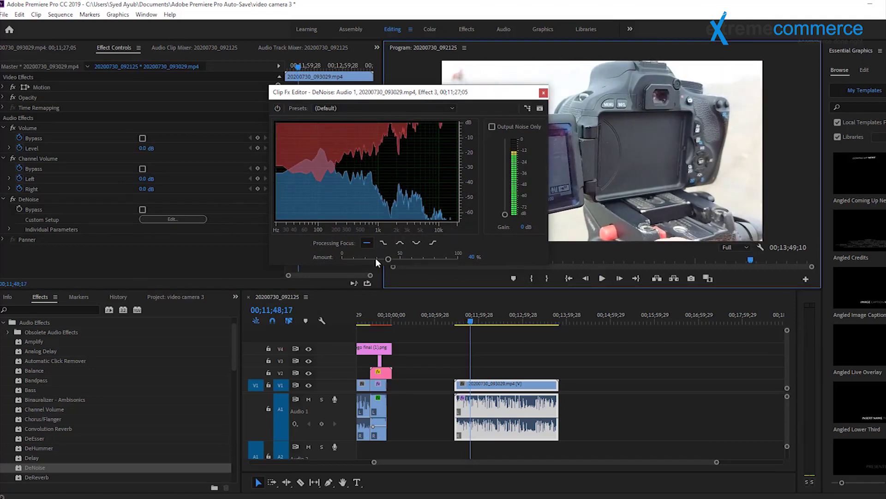
- Try the Heavy Noise Reduction and Light Noise Reduction presets of DeNoise, and return to the (Default) preset
{"action": "left_click", "coordinate": [362, 108]}
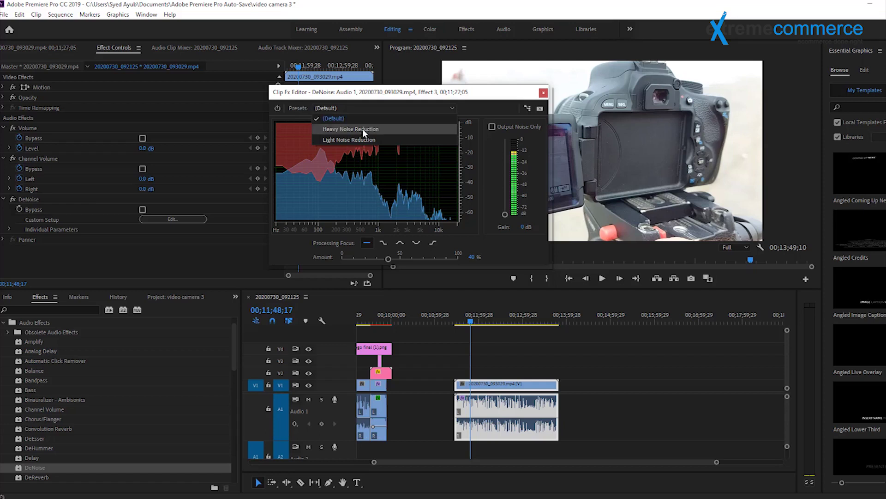
{"action": "left_click", "coordinate": [363, 130]}
{"action": "left_click", "coordinate": [366, 109]}
{"action": "left_click", "coordinate": [368, 139]}
{"action": "left_click", "coordinate": [359, 110]}
{"action": "left_click", "coordinate": [361, 119]}
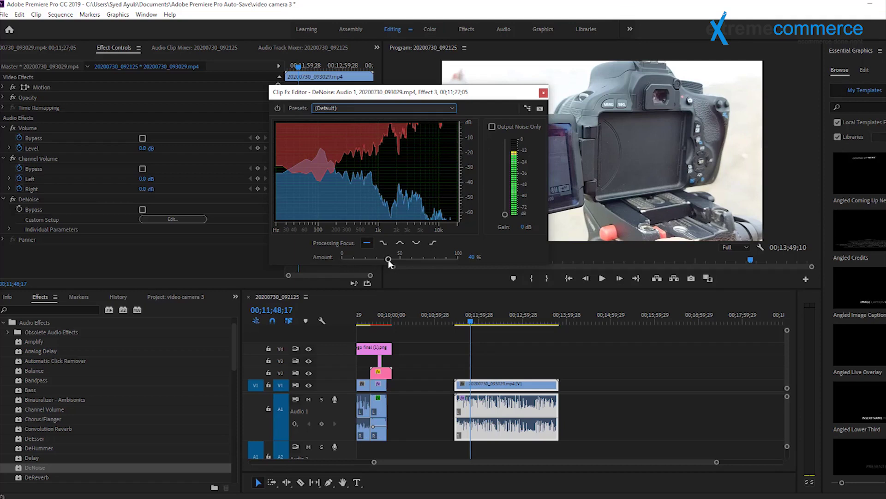
- Lower the DeNoise Amount to 23% and play the clip to 00;11;50;10 to hear it
{"action": "mouse_move", "coordinate": [389, 261]}
{"action": "left_mouse_down"}
{"action": "mouse_move", "coordinate": [362, 262]}
{"action": "mouse_move", "coordinate": [388, 262]}
{"action": "left_mouse_up"}
{"action": "left_click_drag", "start_coordinate": [375, 261], "coordinate": [380, 261]}
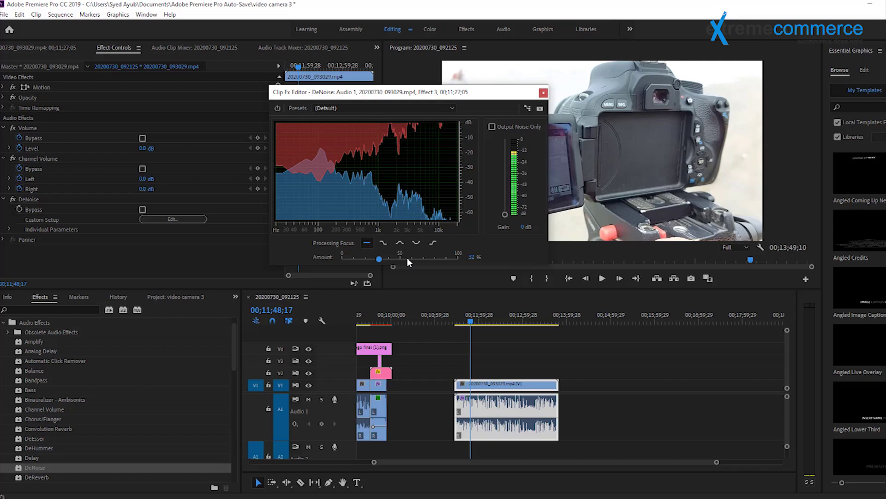
{"action": "left_click_drag", "start_coordinate": [379, 259], "coordinate": [368, 259]}
{"action": "left_click", "coordinate": [600, 279]}
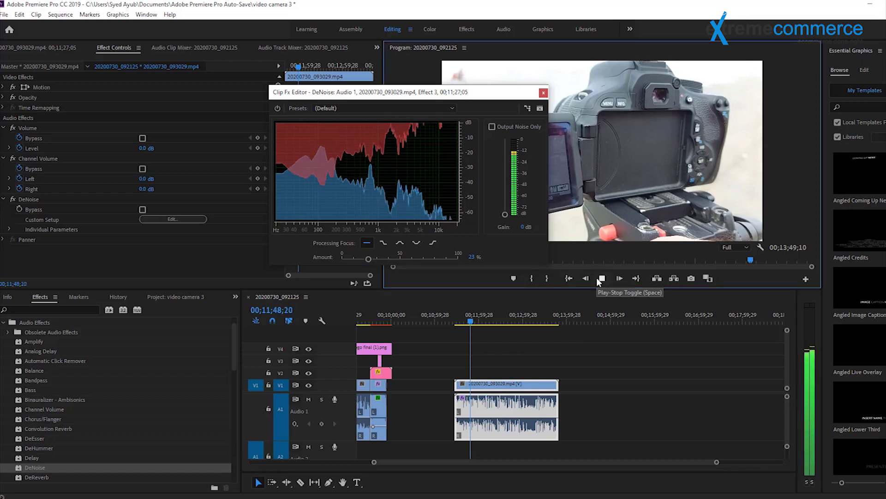
{"action": "left_click", "coordinate": [600, 279]}
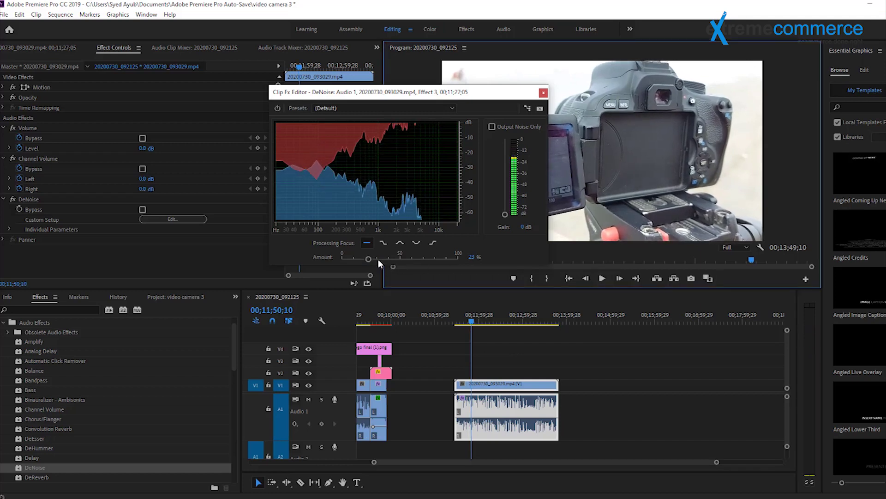
- Raise the DeNoise Amount to 69% and play the clip to 00;11;52;08 to compare
{"action": "left_click_drag", "start_coordinate": [368, 259], "coordinate": [422, 259]}
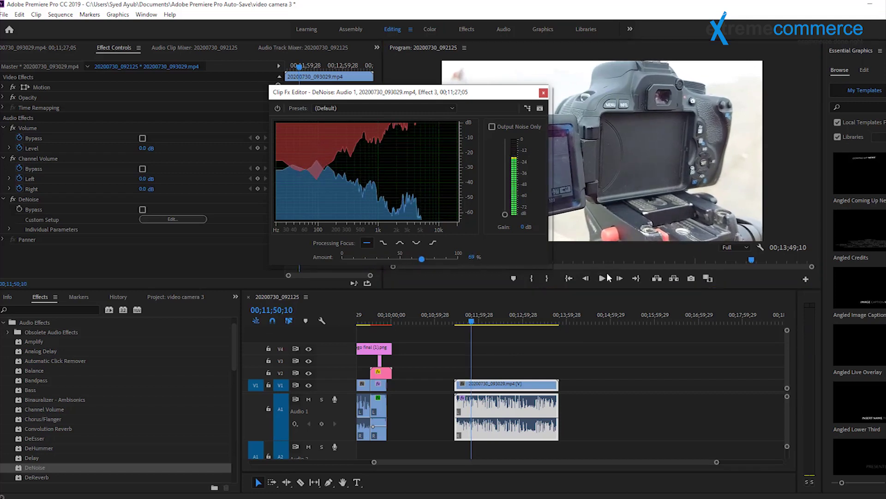
{"action": "left_click", "coordinate": [602, 279]}
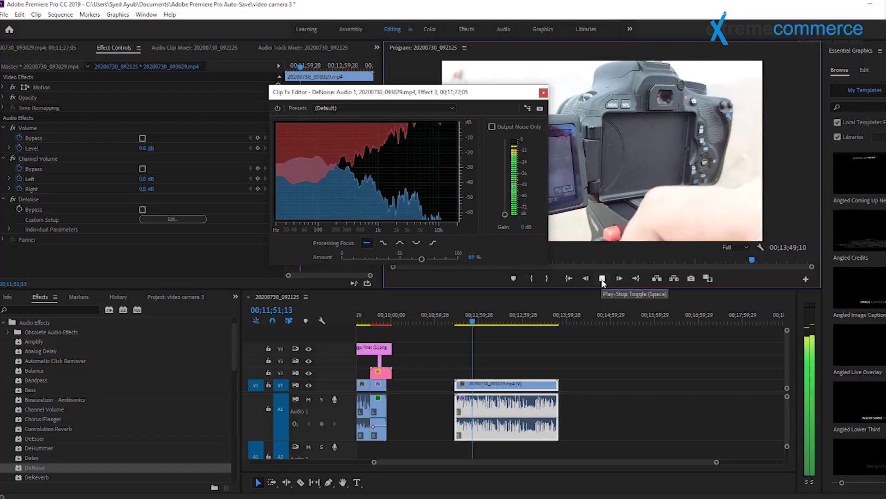
{"action": "left_click", "coordinate": [602, 279]}
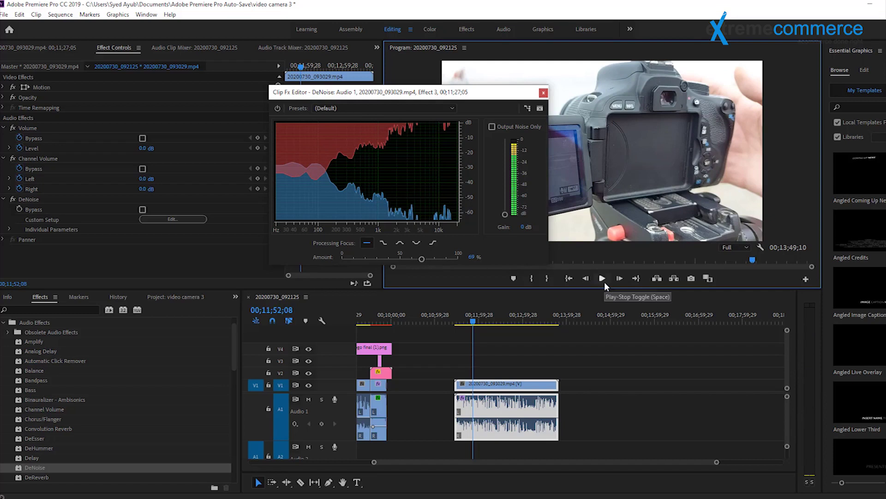
- Set the DeNoise Amount to 49% and play the clip to 00;11;53;04
{"action": "left_click_drag", "start_coordinate": [423, 260], "coordinate": [402, 261]}
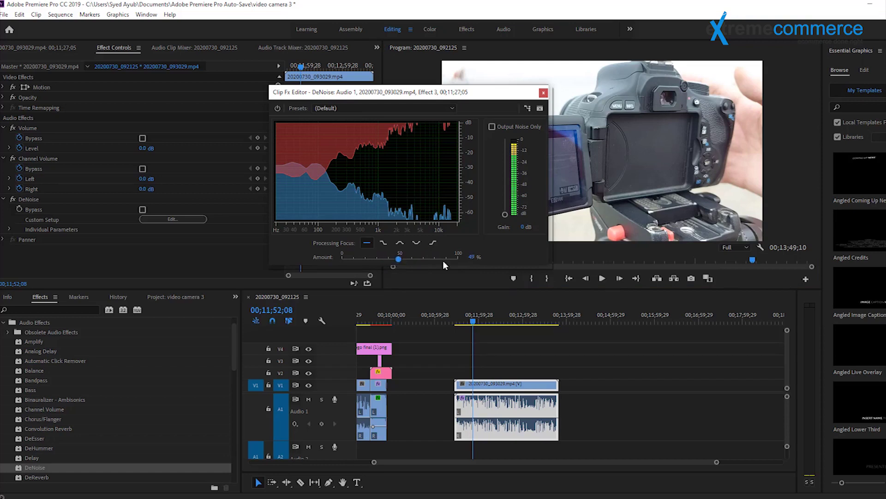
{"action": "left_click", "coordinate": [597, 279]}
{"action": "left_click", "coordinate": [596, 278]}
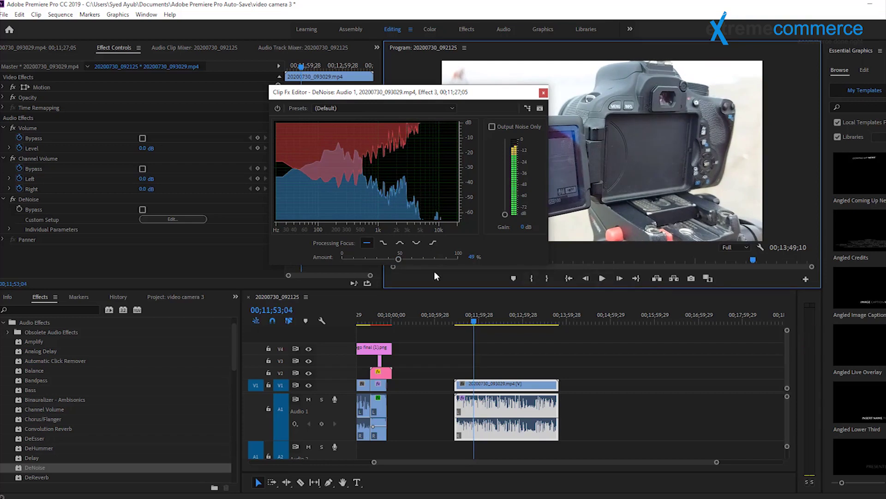
- Try a DeNoise Amount of 25% and the Light Noise Reduction preset, and settle on the Heavy Noise Reduction preset
{"action": "left_click_drag", "start_coordinate": [398, 260], "coordinate": [371, 260]}
{"action": "left_click", "coordinate": [364, 109]}
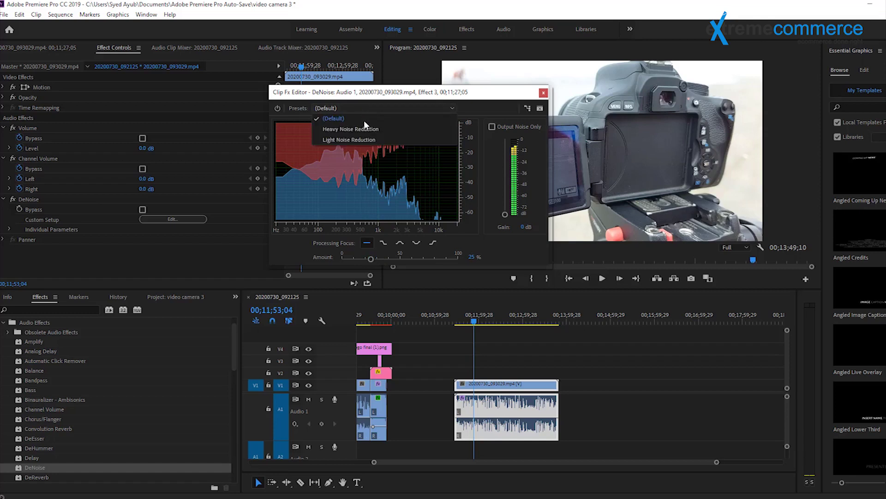
{"action": "left_click", "coordinate": [364, 138]}
{"action": "left_click", "coordinate": [359, 109]}
{"action": "left_click", "coordinate": [359, 128]}
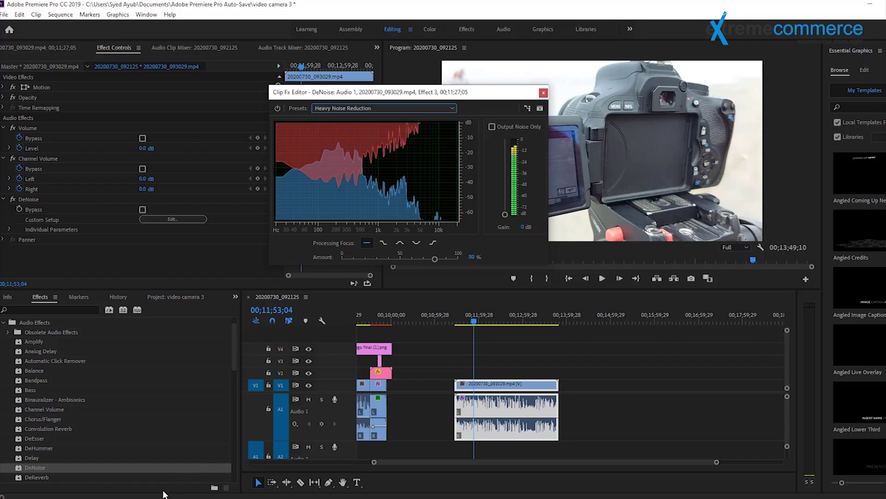
{"action": "mouse_move", "coordinate": [151, 497]}
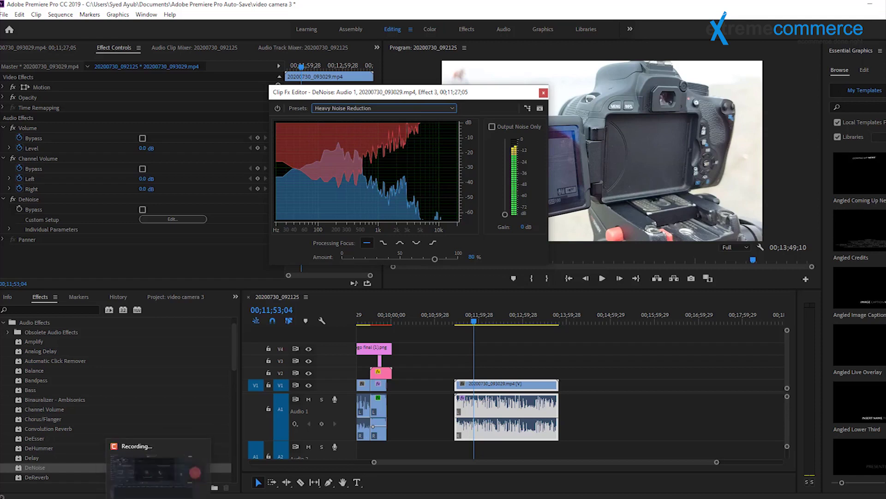
{"action": "left_click", "coordinate": [174, 497]}
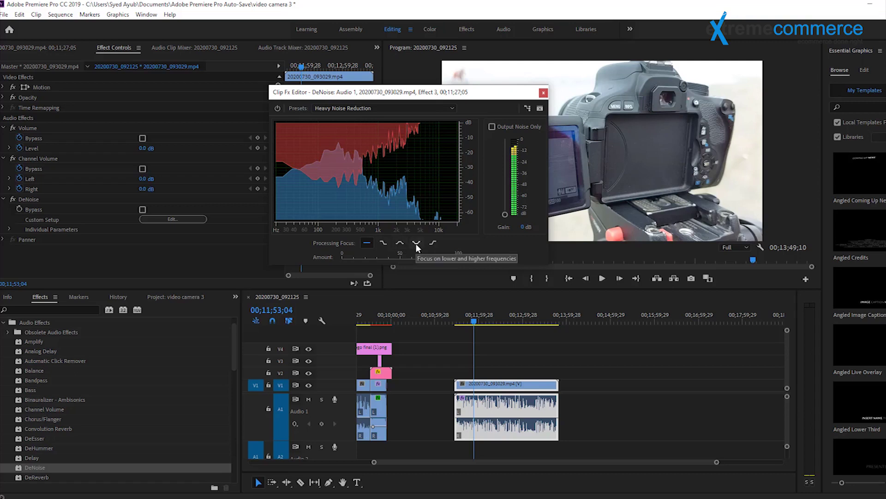
- Try DeNoise's higher-frequency focus, restore the focus on all frequencies with an Amount of 30%, and close the effect editor
{"action": "left_click", "coordinate": [434, 244]}
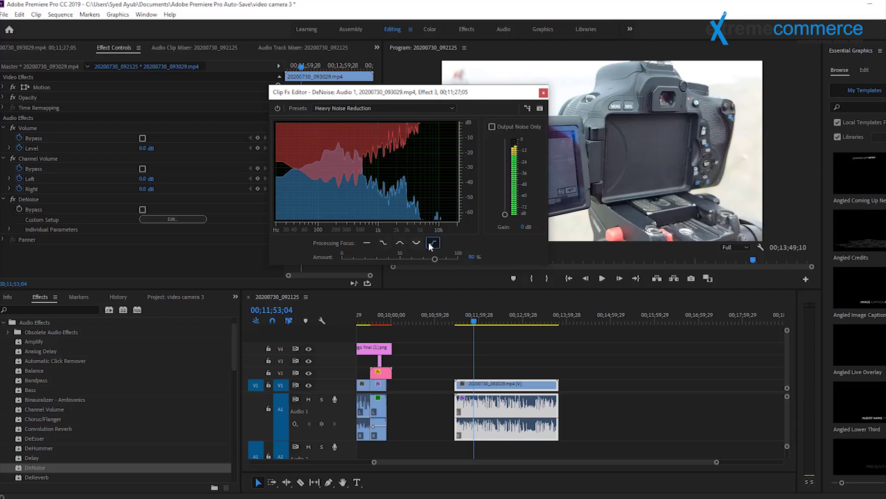
{"action": "left_click", "coordinate": [366, 245]}
{"action": "left_click_drag", "start_coordinate": [435, 259], "coordinate": [377, 260]}
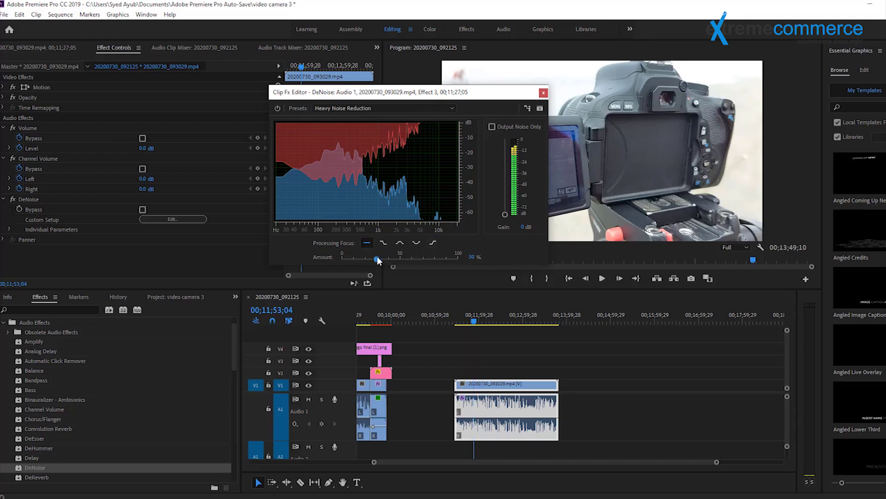
{"action": "left_click", "coordinate": [543, 93]}
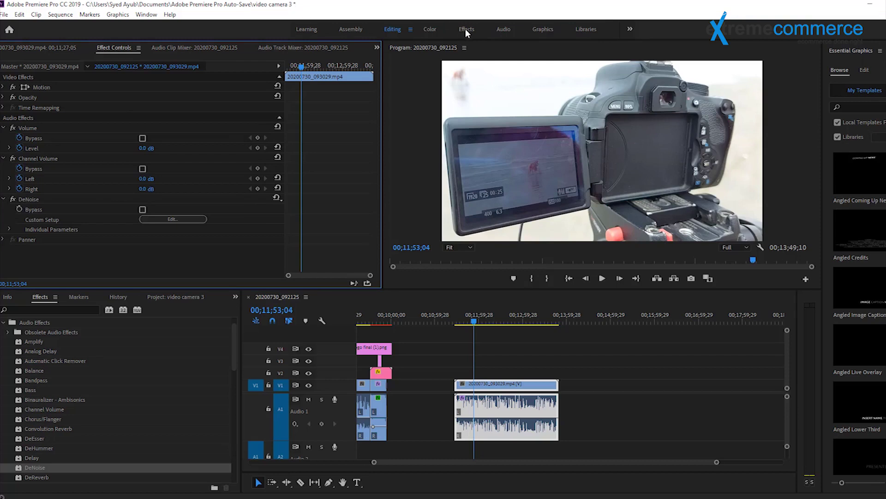
- Switch to the Effects workspace and save the project
{"action": "key", "text": "alt+shift+0"}
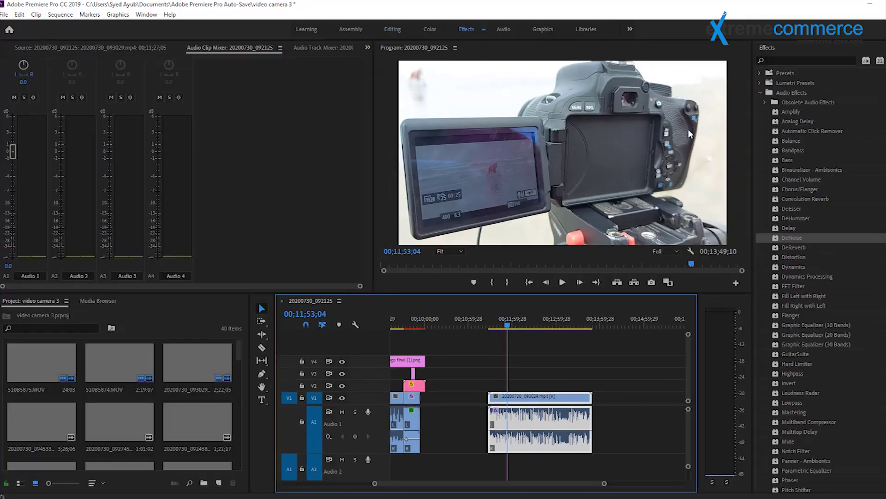
{"action": "key", "text": "ctrl+s"}
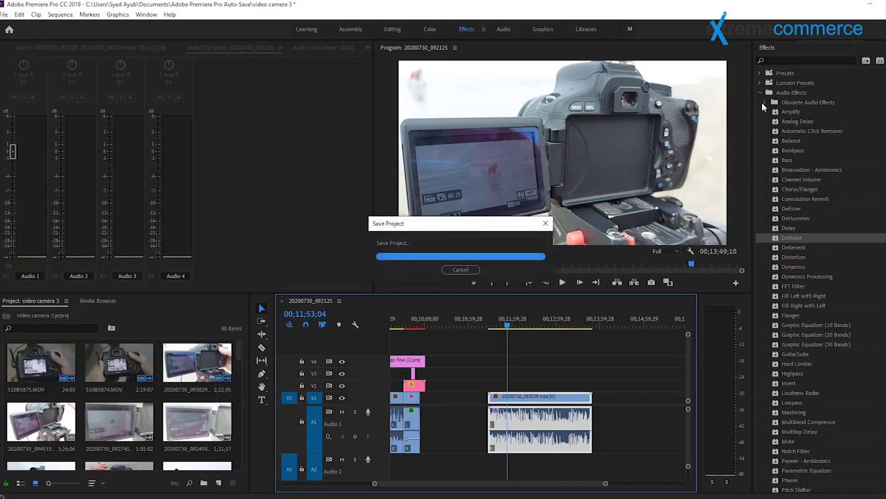
- Find Hard Limiter among the Audio Effects and apply it to the audio of the 20200730_093029.mp4 clip
{"action": "left_click", "coordinate": [765, 103]}
{"action": "left_click", "coordinate": [765, 103]}
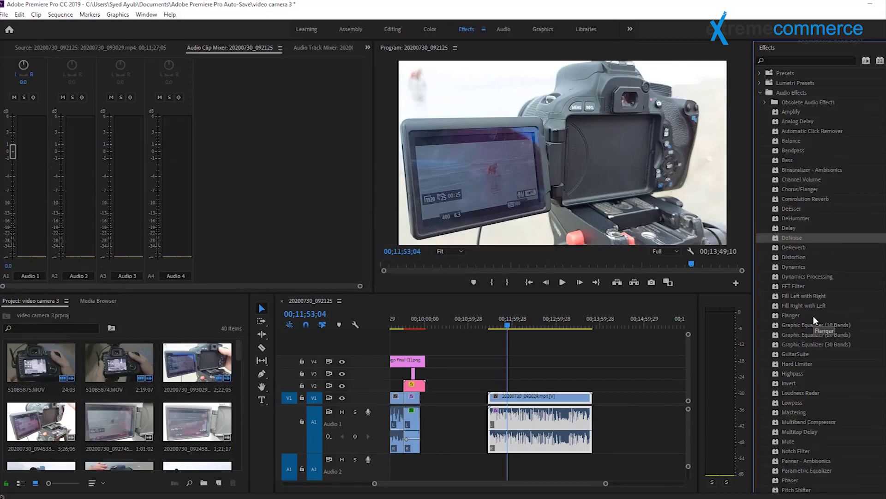
{"action": "scroll", "coordinate": [814, 315], "scroll_direction": "down", "scroll_amount": 5}
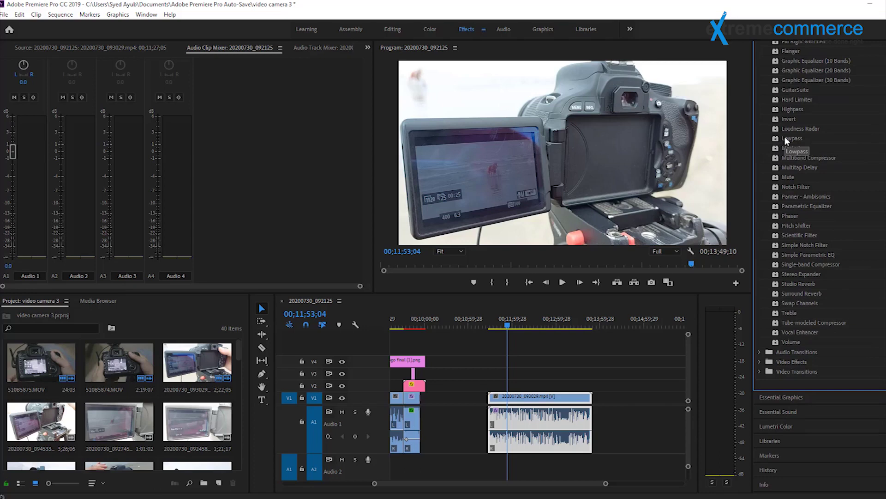
{"action": "left_click_drag", "start_coordinate": [788, 100], "coordinate": [560, 422]}
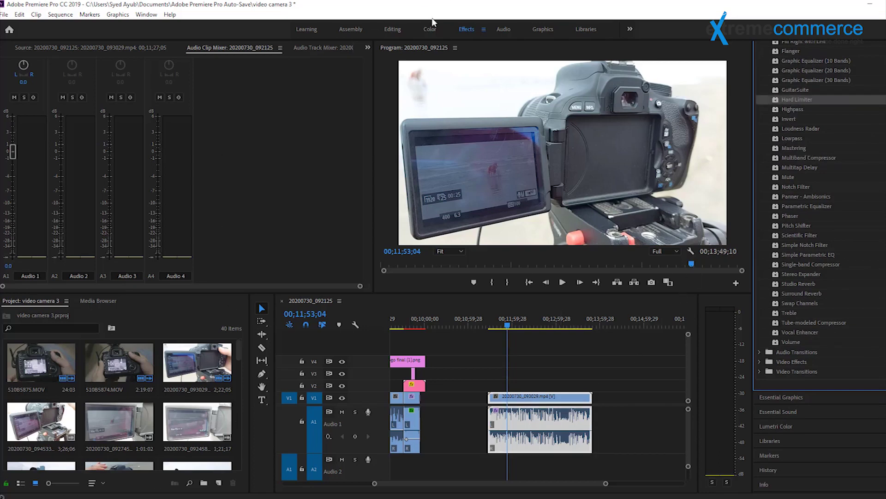
- Return to the Editing workspace, play the clip with Hard Limiter to 00;11;57;17, and show the Audio Track Mixer
{"action": "left_click", "coordinate": [391, 29]}
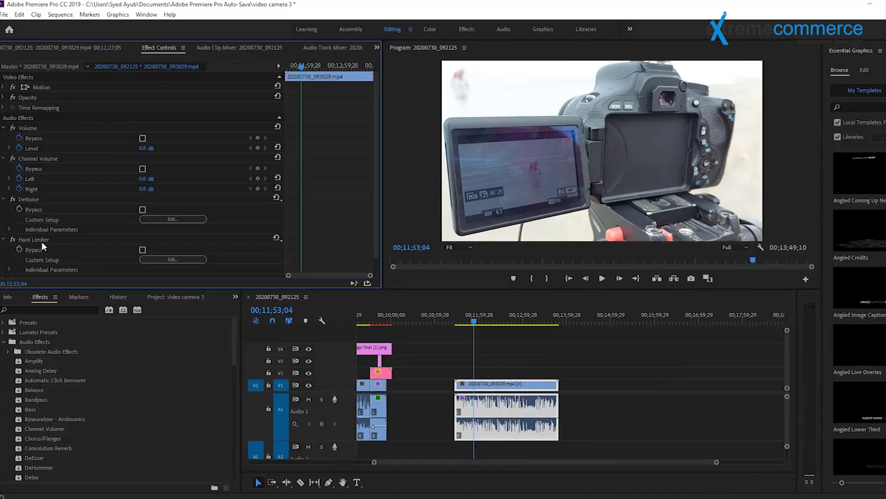
{"action": "scroll", "coordinate": [65, 245], "scroll_direction": "down", "scroll_amount": 1}
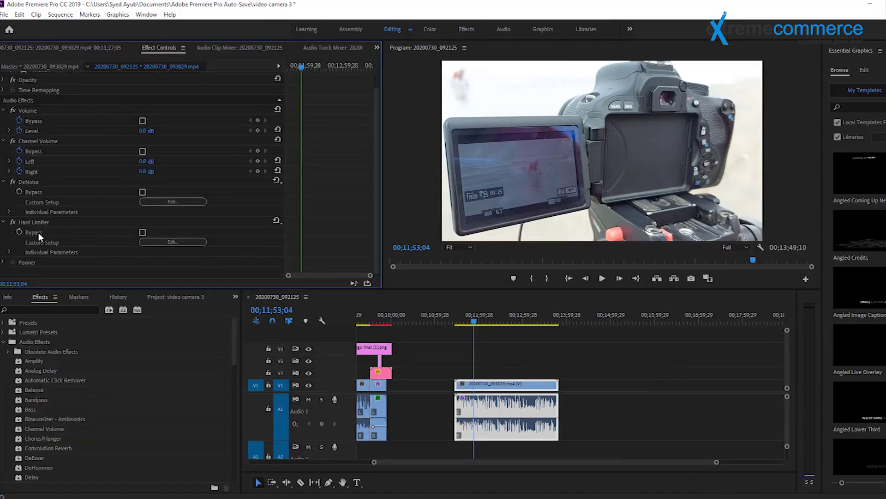
{"action": "left_click", "coordinate": [602, 278]}
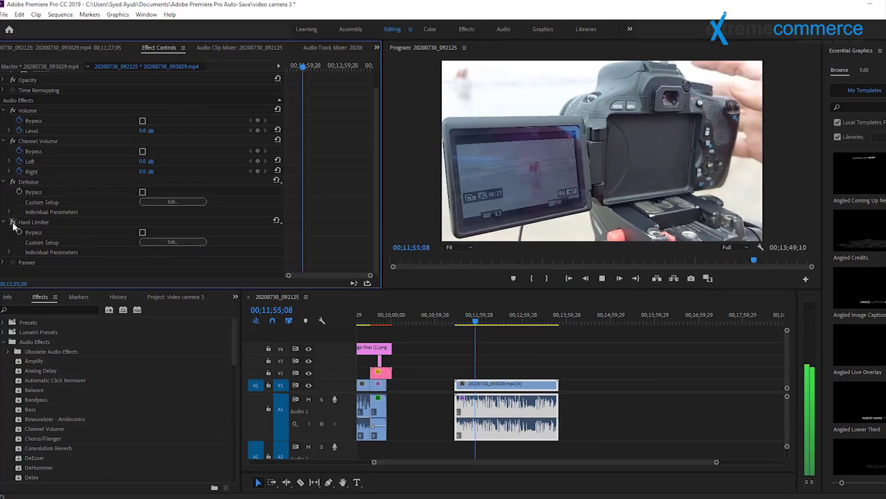
{"action": "left_click", "coordinate": [602, 278]}
{"action": "left_click", "coordinate": [346, 49]}
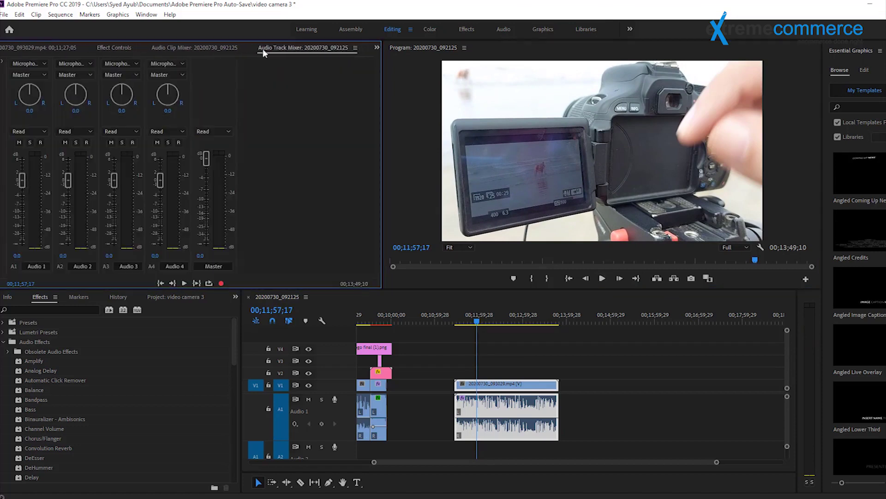
- Play the clip to 00;11;58;12 with the Audio Track Mixer showing, and open the clip's Hard Limiter custom setup
{"action": "left_click", "coordinate": [604, 279]}
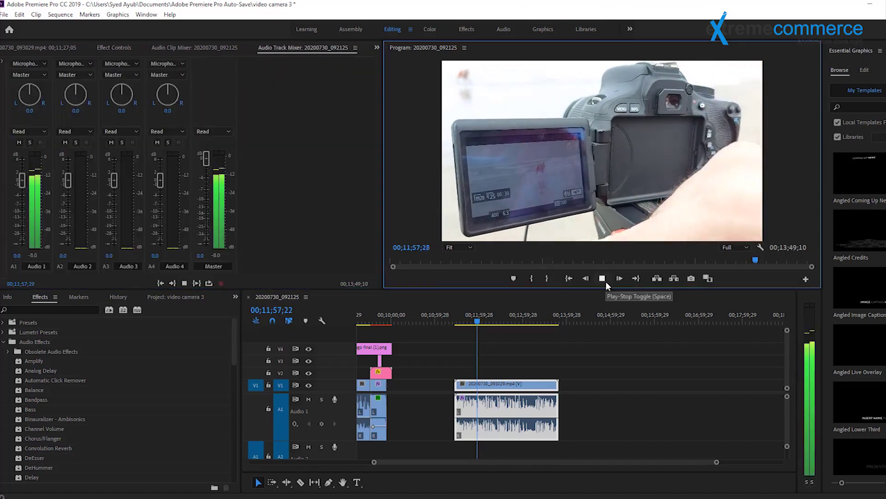
{"action": "left_click", "coordinate": [605, 282]}
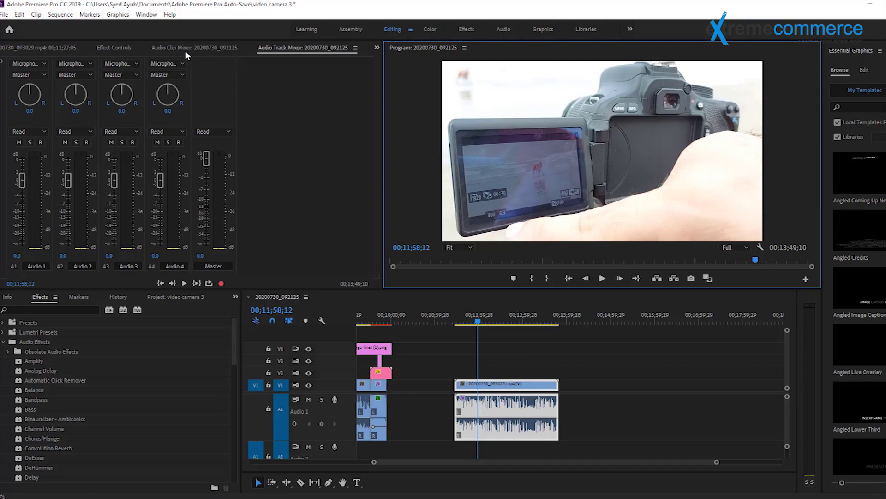
{"action": "left_click", "coordinate": [95, 49]}
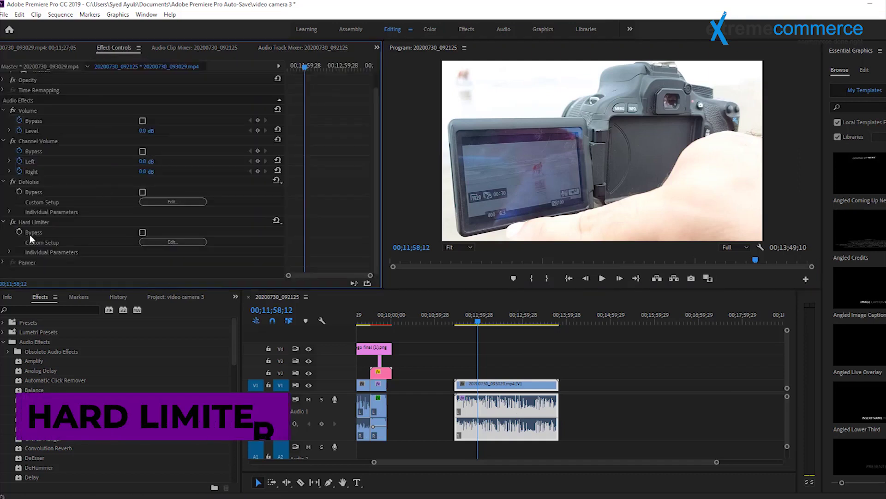
{"action": "left_click", "coordinate": [169, 244]}
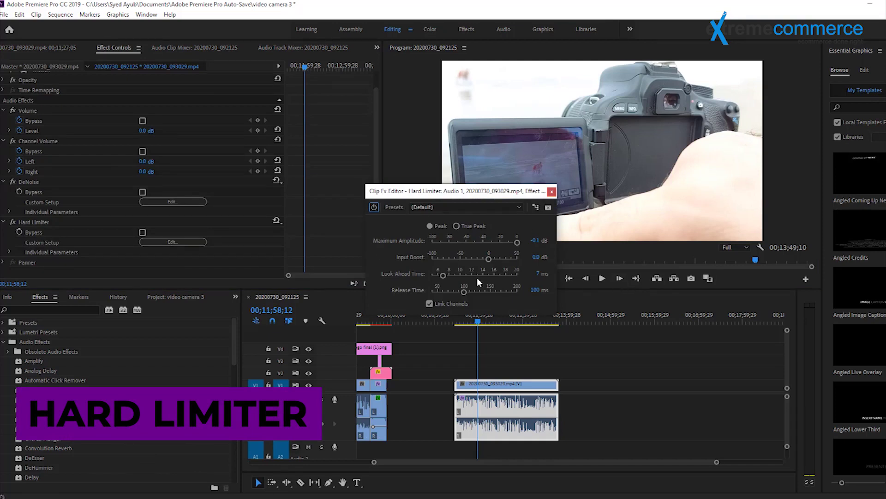
{"action": "left_click_drag", "start_coordinate": [437, 193], "coordinate": [404, 145]}
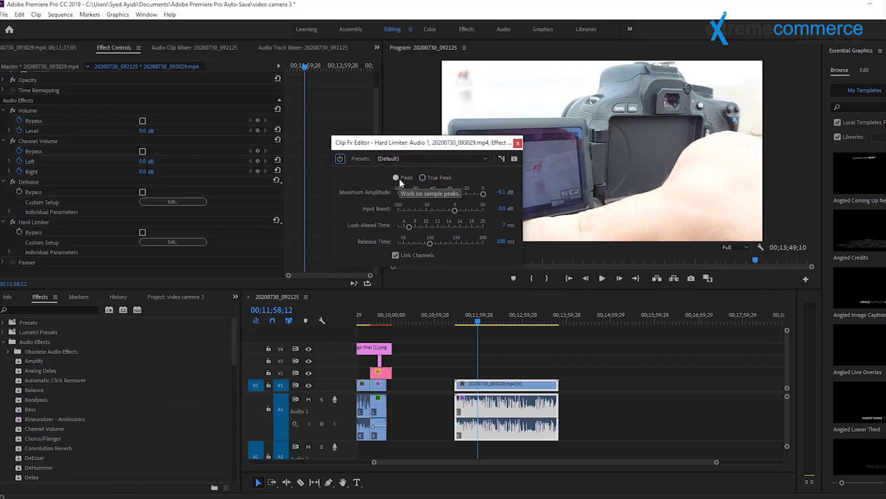
- Try the Hard Limiter presets Limit to -6dB and Limit to -3dB
{"action": "left_click", "coordinate": [416, 159]}
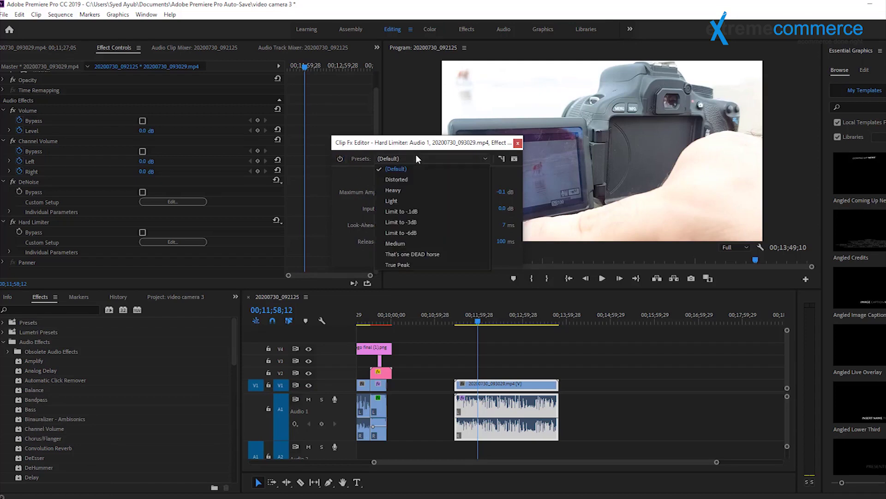
{"action": "left_click", "coordinate": [429, 232]}
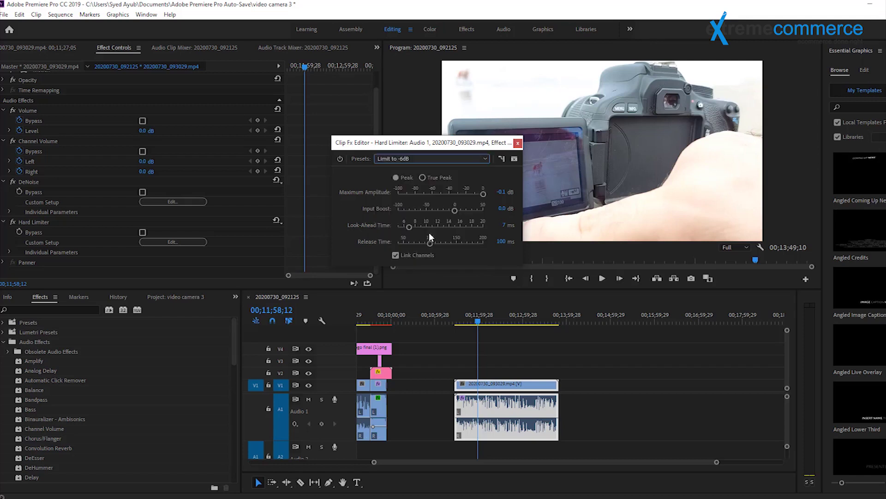
{"action": "left_click", "coordinate": [425, 162]}
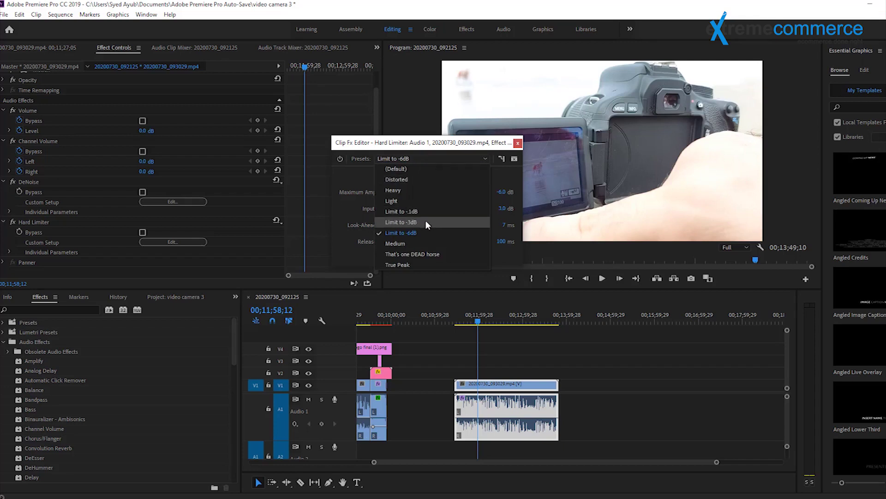
{"action": "left_click", "coordinate": [426, 222]}
- Apply the Limit to -.1dB preset to the Hard Limiter, lower Input Boost to -1.7 dB, and close the effect editor
{"action": "left_click", "coordinate": [427, 159]}
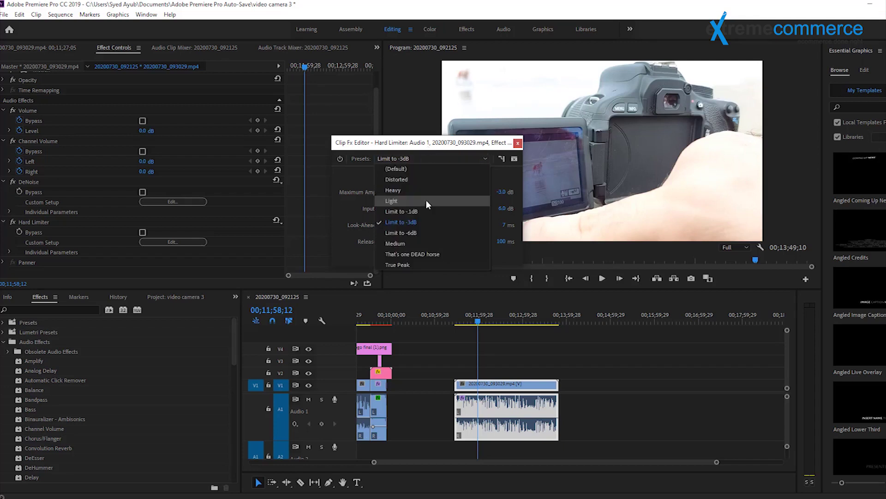
{"action": "left_click", "coordinate": [426, 211]}
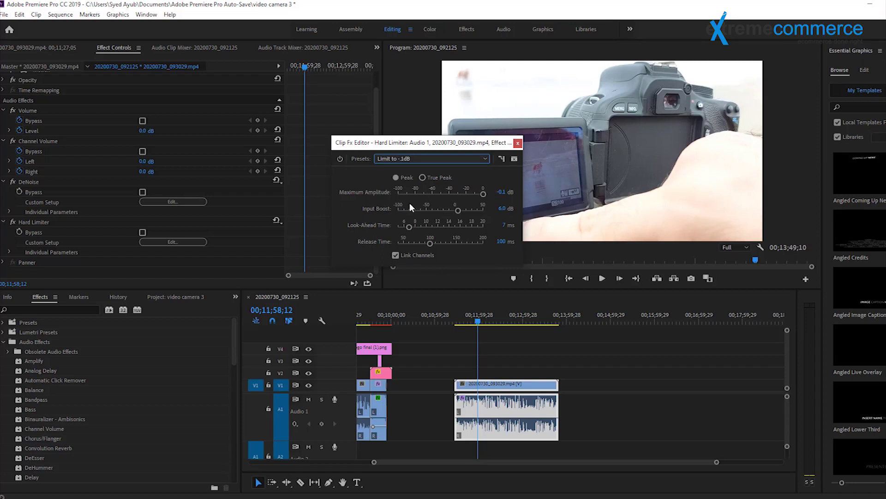
{"action": "left_click_drag", "start_coordinate": [458, 210], "coordinate": [455, 211]}
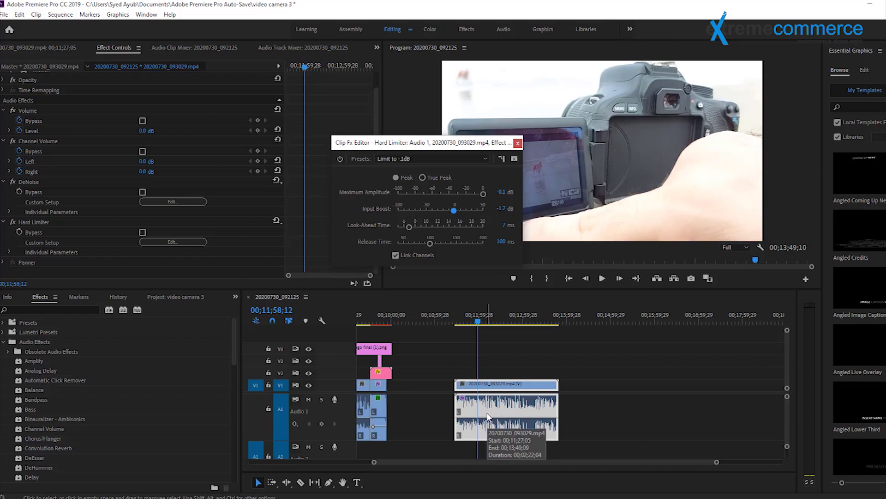
{"action": "left_click", "coordinate": [517, 144]}
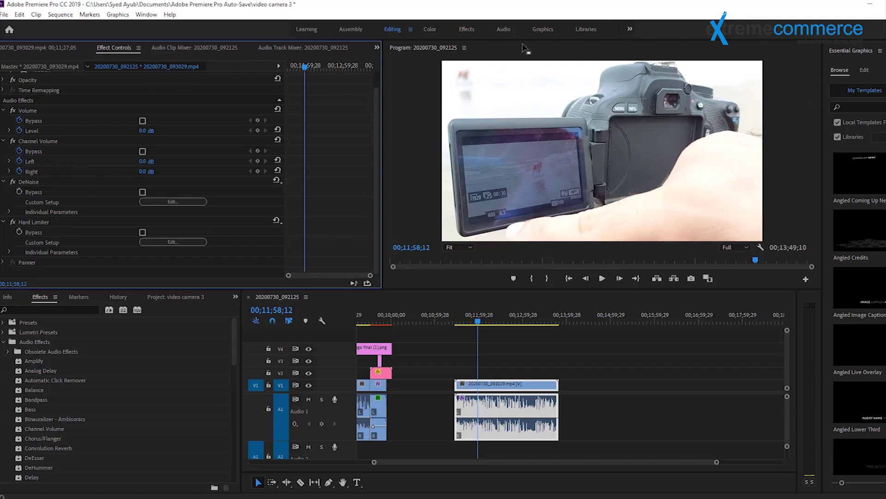
- Switch to the Effects workspace and select Exponential Fade among the Crossfade audio transitions
{"action": "left_click", "coordinate": [504, 29]}
{"action": "left_click", "coordinate": [470, 30]}
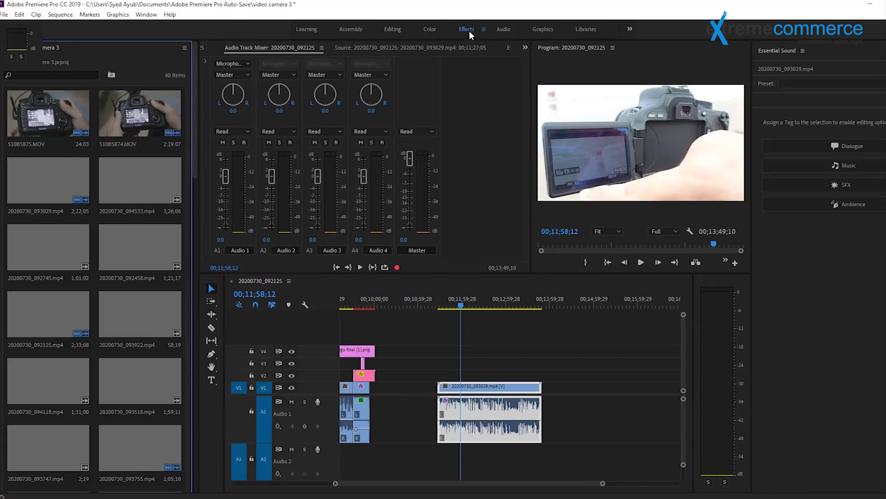
{"action": "left_click", "coordinate": [469, 29]}
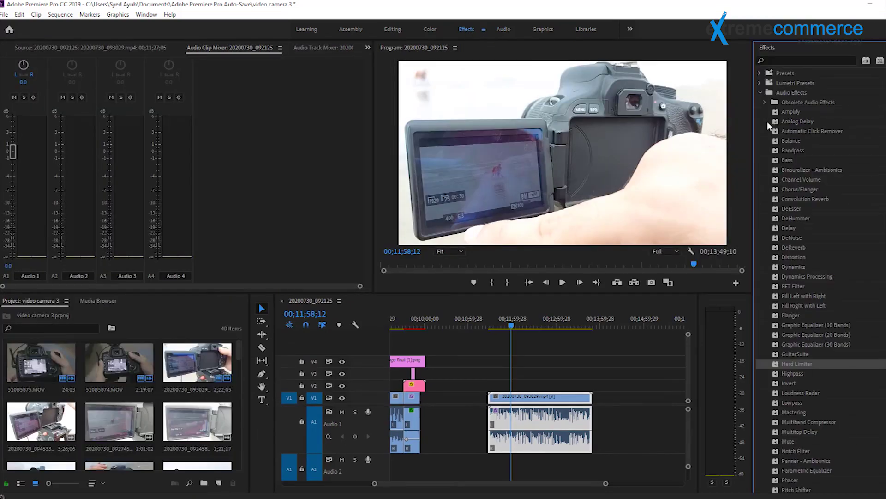
{"action": "left_click", "coordinate": [764, 103]}
{"action": "left_click", "coordinate": [761, 93]}
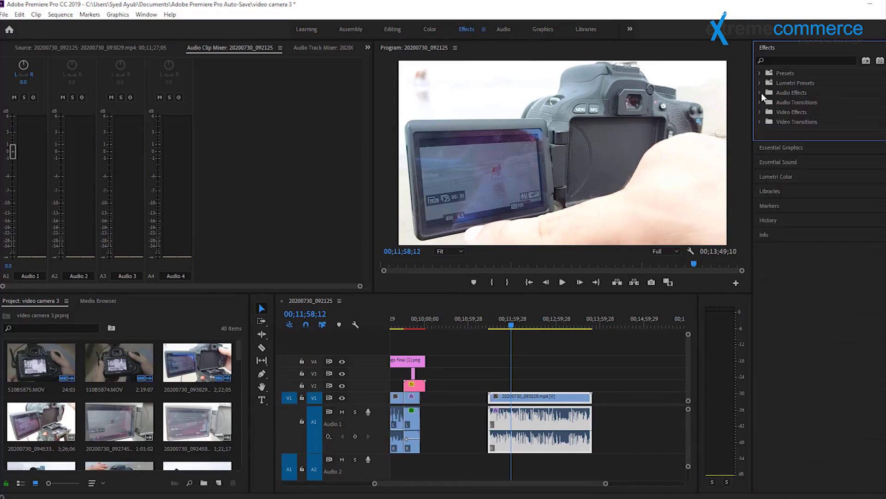
{"action": "left_click", "coordinate": [760, 103]}
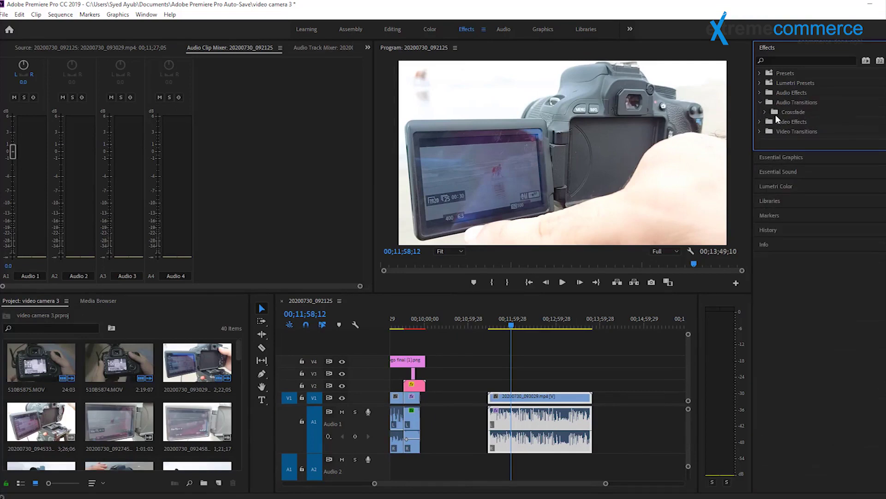
{"action": "left_click", "coordinate": [765, 113]}
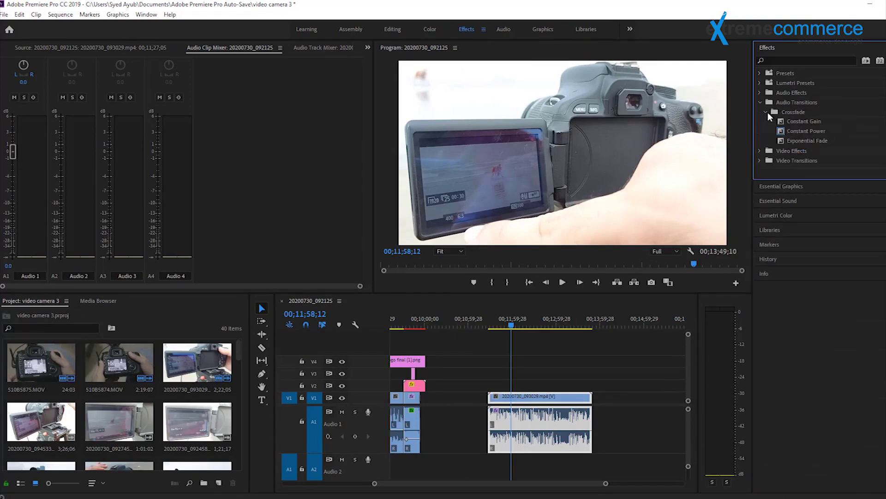
{"action": "left_click", "coordinate": [788, 137]}
- Play the end of the 20200730_093029.mp4 clip to hear how its audio stops, and return the playhead to 00;13;40;05
{"action": "left_click_drag", "start_coordinate": [511, 322], "coordinate": [586, 322]}
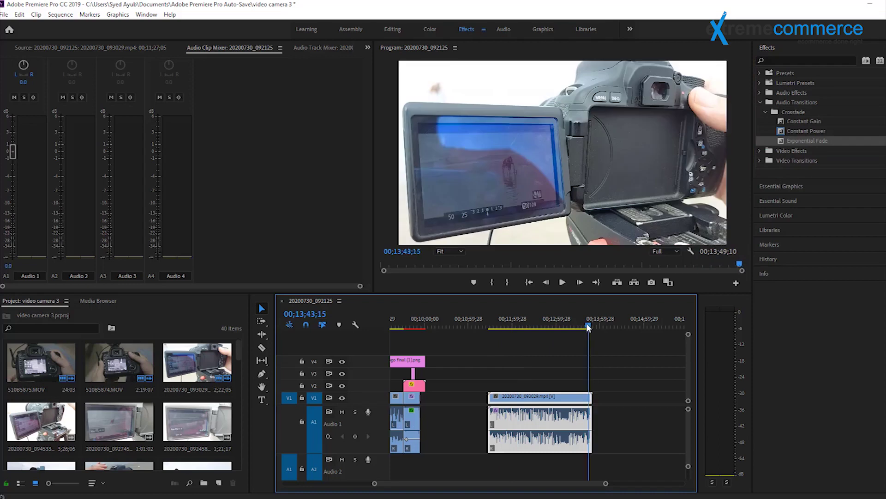
{"action": "left_click", "coordinate": [563, 283]}
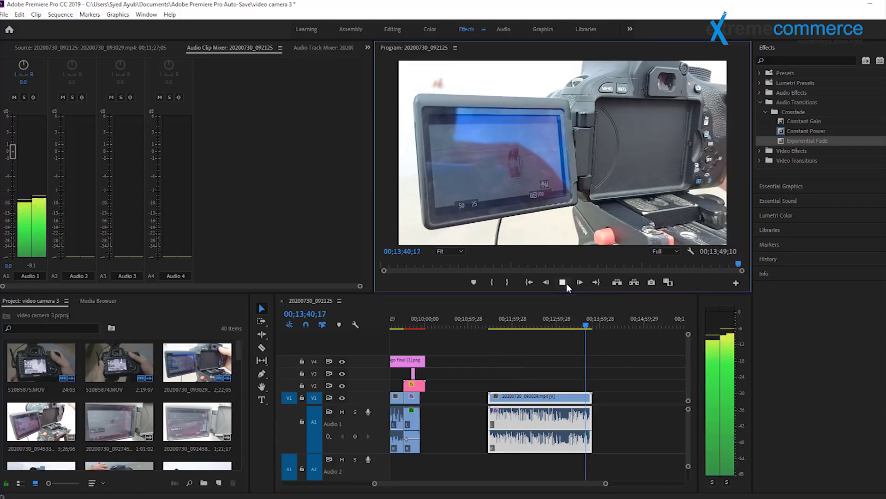
{"action": "left_click", "coordinate": [590, 325]}
{"action": "left_click_drag", "start_coordinate": [592, 326], "coordinate": [593, 327]}
{"action": "left_click", "coordinate": [563, 282]}
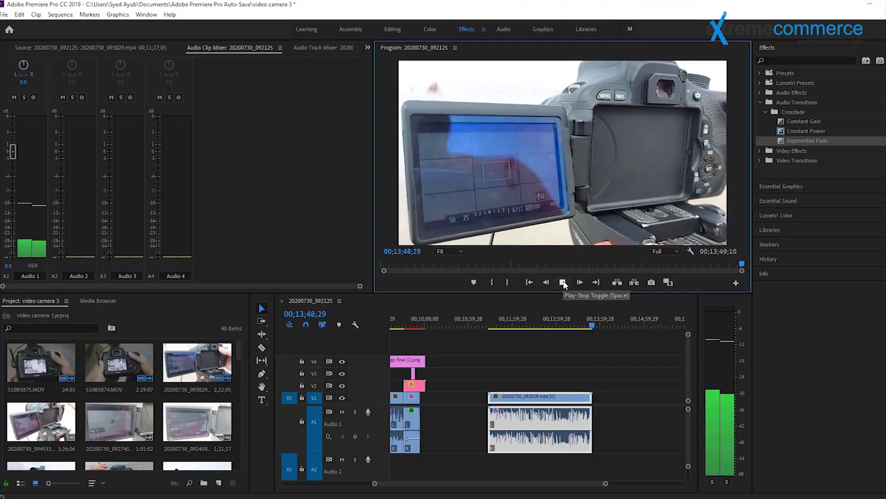
{"action": "left_click_drag", "start_coordinate": [593, 326], "coordinate": [585, 326]}
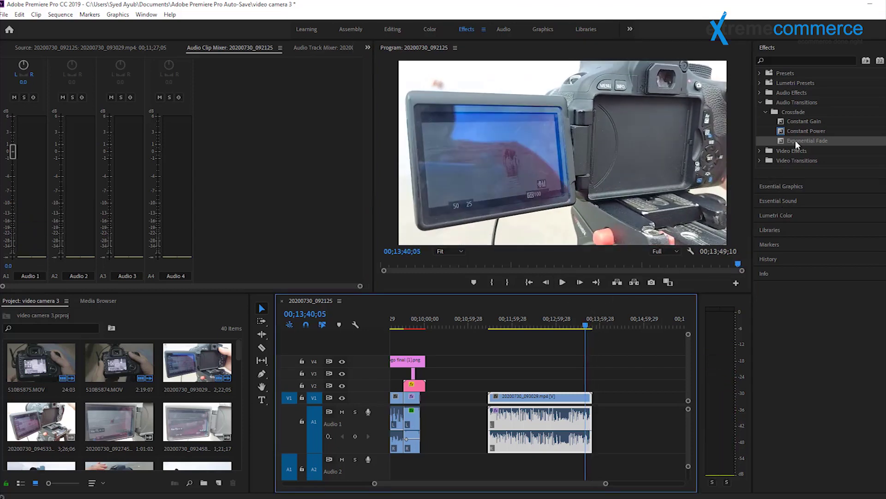
- Apply the Exponential Fade transition to the end of the 20200730_093029.mp4 clip's audio
{"action": "left_click_drag", "start_coordinate": [796, 140], "coordinate": [595, 439]}
{"action": "left_click_drag", "start_coordinate": [605, 483], "coordinate": [550, 485]}
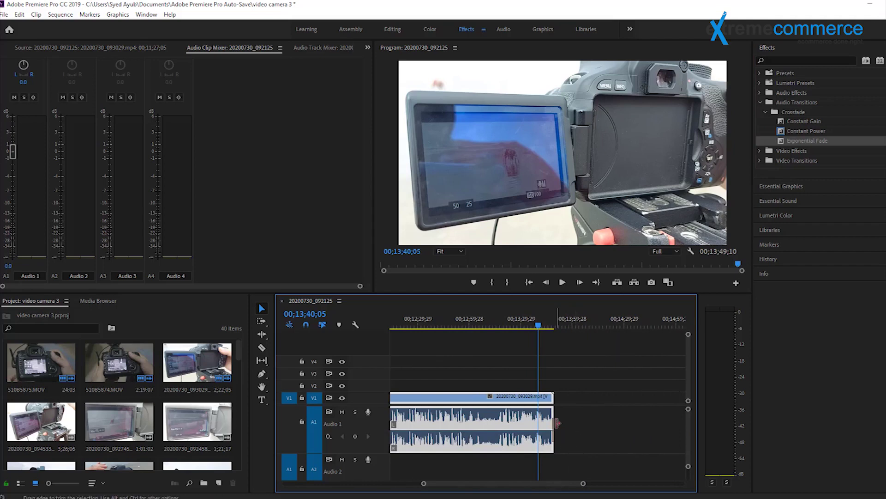
{"action": "left_click", "coordinate": [550, 423]}
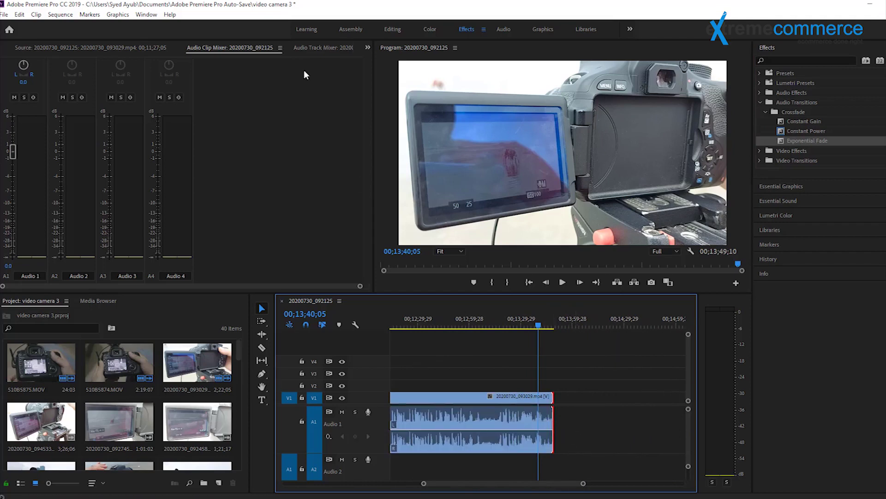
{"action": "left_click_drag", "start_coordinate": [582, 484], "coordinate": [548, 484]}
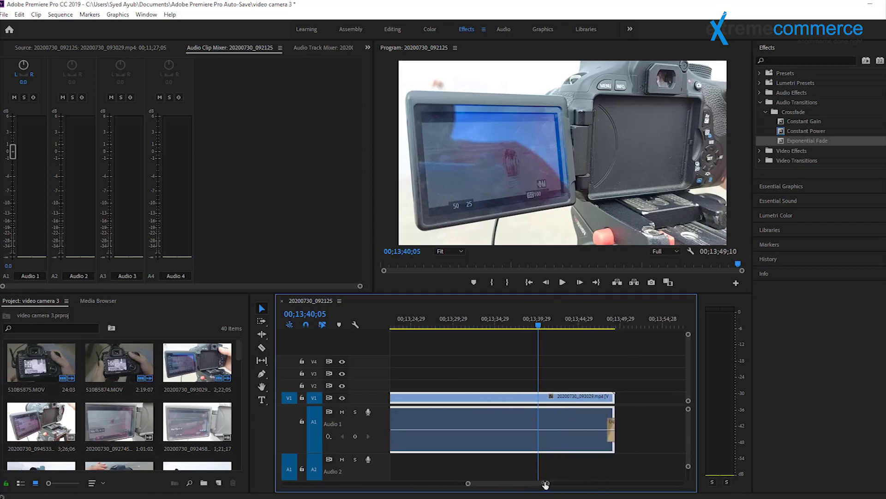
- Set the duration of the Exponential Fade at the clip's end to 40 frames and check the duration
{"action": "double_click", "coordinate": [611, 432]}
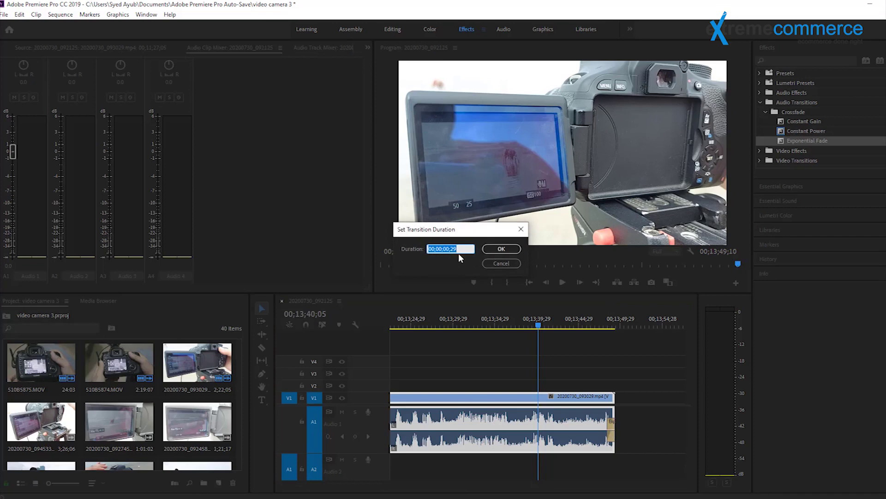
{"action": "left_click", "coordinate": [500, 249]}
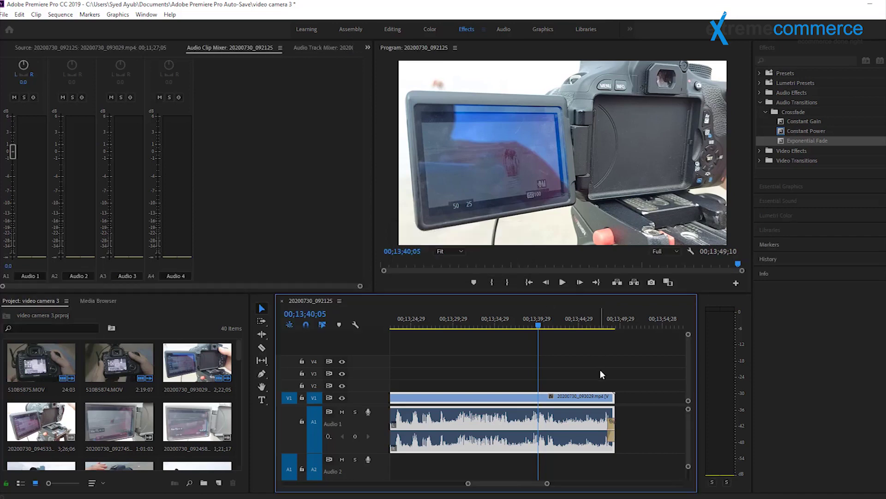
{"action": "left_click_drag", "start_coordinate": [587, 327], "coordinate": [601, 328]}
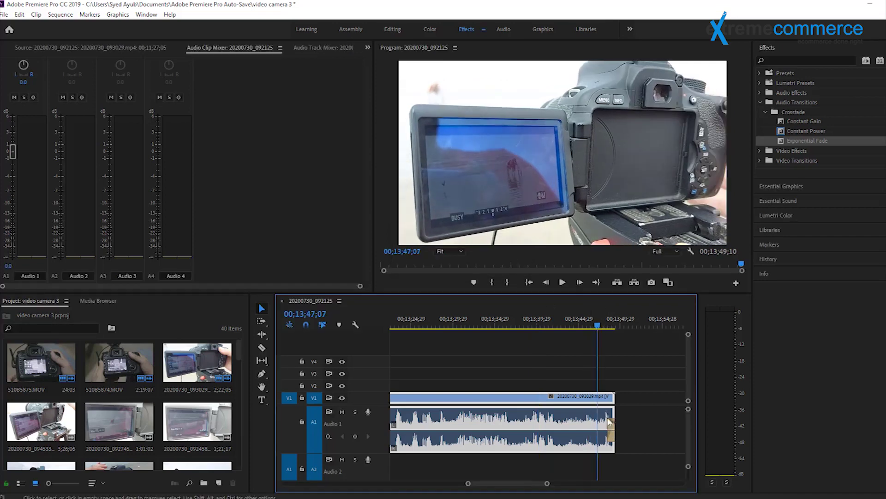
{"action": "double_click", "coordinate": [610, 436]}
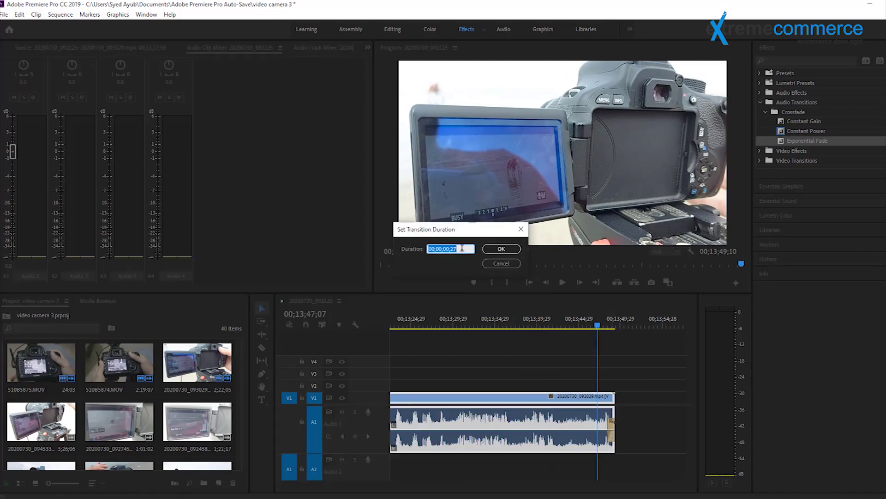
{"action": "type", "text": "40"}
{"action": "key", "text": "Return"}
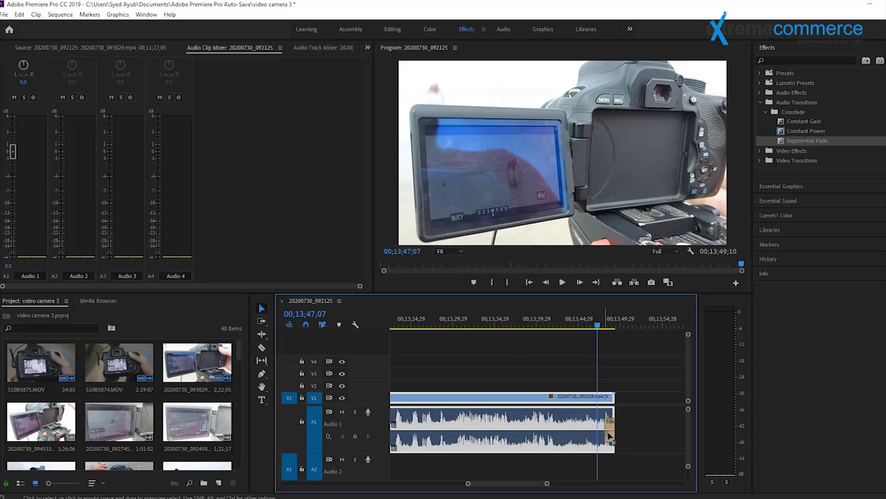
{"action": "double_click", "coordinate": [611, 436]}
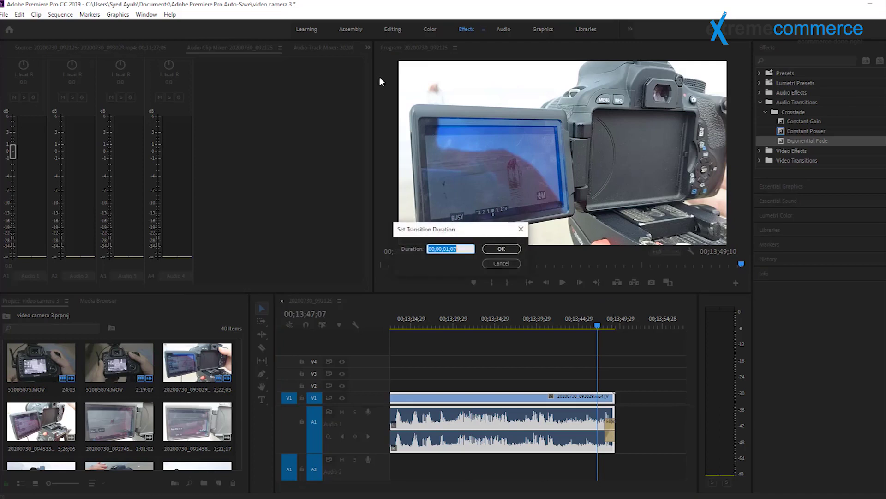
{"action": "left_click", "coordinate": [501, 264]}
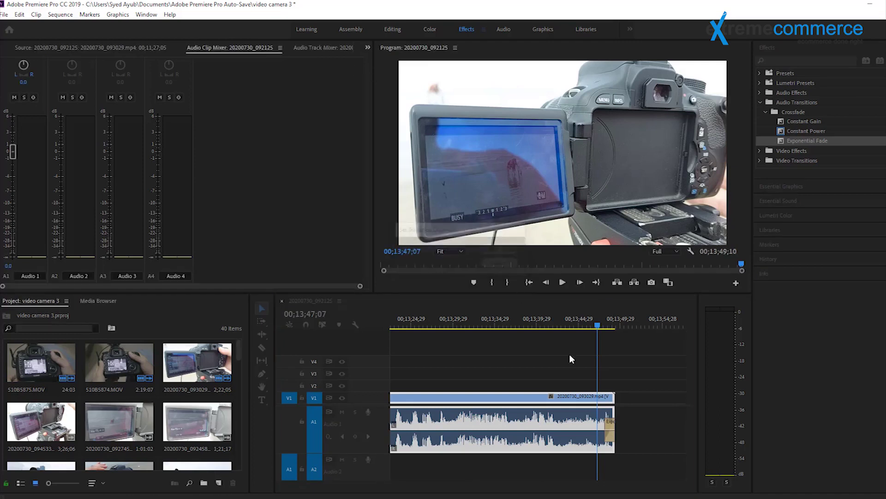
- Play the last seconds of the clip to hear the Exponential Fade, and leave the playhead at 00;13;48;12
{"action": "left_click", "coordinate": [597, 327]}
{"action": "left_click", "coordinate": [562, 282]}
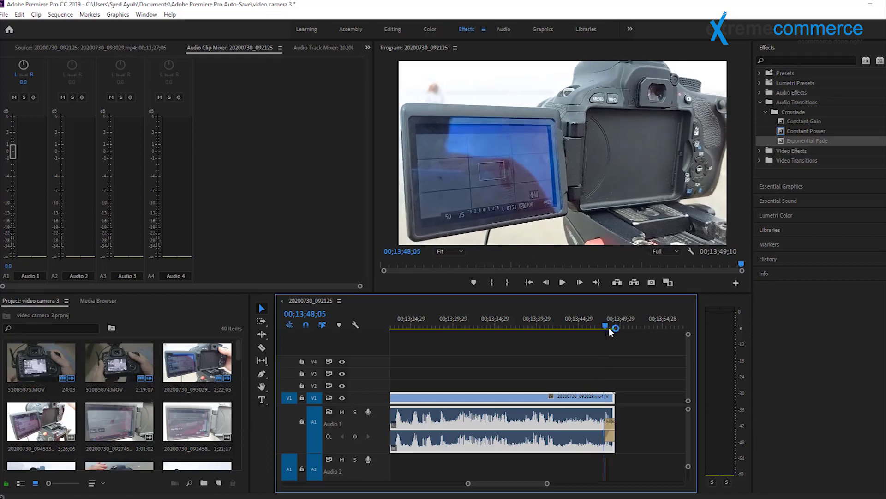
{"action": "left_click", "coordinate": [563, 282]}
{"action": "mouse_move", "coordinate": [605, 326]}
{"action": "left_mouse_down"}
{"action": "mouse_move", "coordinate": [589, 328]}
{"action": "mouse_move", "coordinate": [608, 329]}
{"action": "left_mouse_up"}
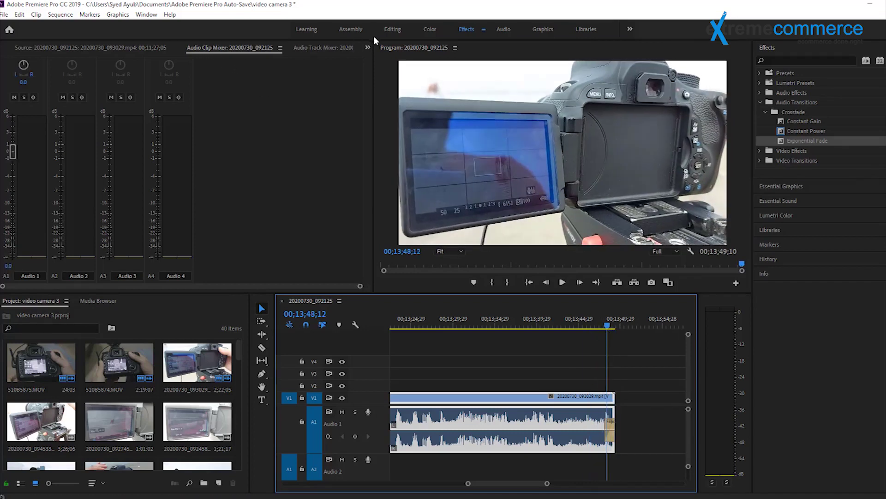
- Switch to the Editing workspace and lengthen the Exponential Fade at the end of the 20200730_093029.mp4 clip to 00;00;02;01
{"action": "left_click", "coordinate": [390, 29]}
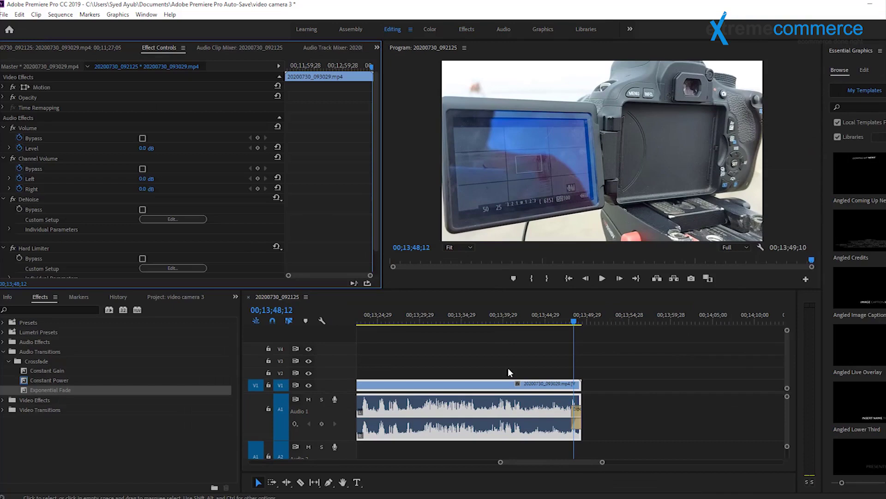
{"action": "double_click", "coordinate": [577, 413]}
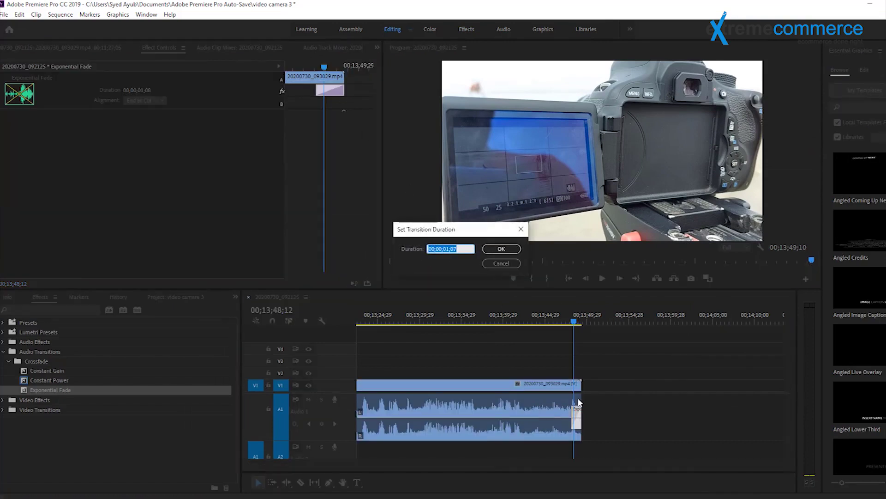
{"action": "left_click", "coordinate": [502, 263]}
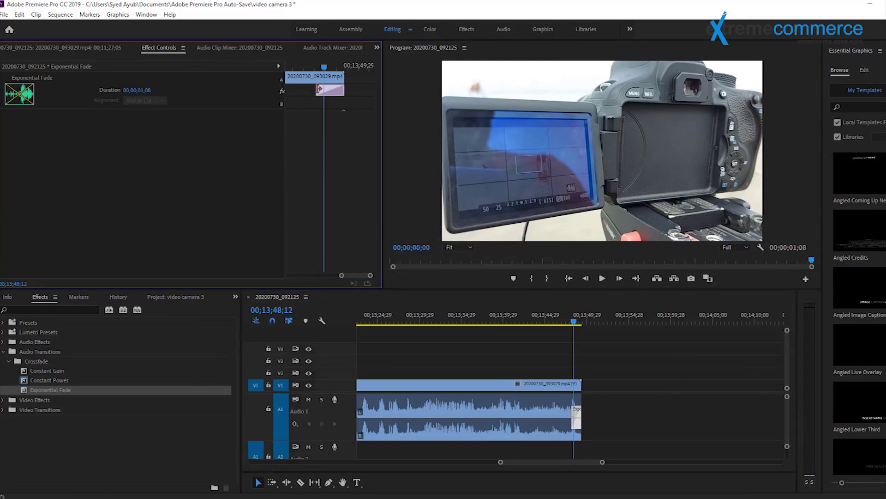
{"action": "left_click_drag", "start_coordinate": [318, 89], "coordinate": [299, 88]}
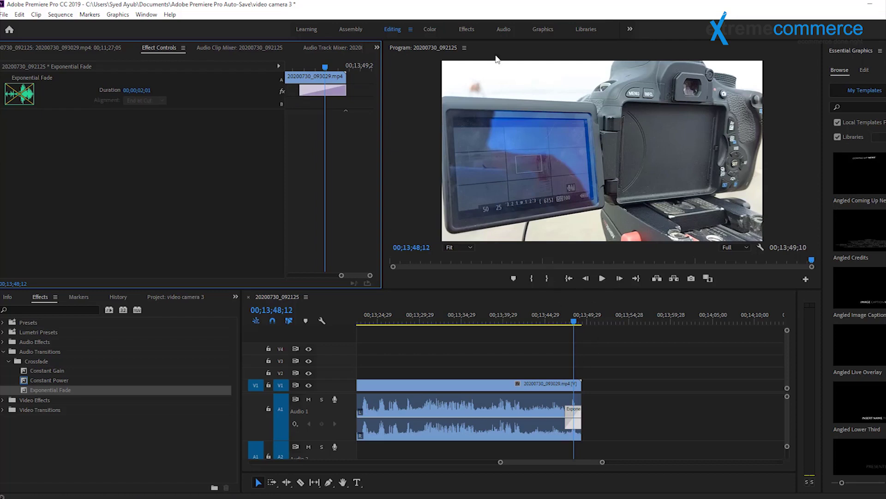
- Replace the Exponential Fade at the end of the 20200730_093029.mp4 clip's audio with the Constant Power transition
{"action": "left_click", "coordinate": [28, 381]}
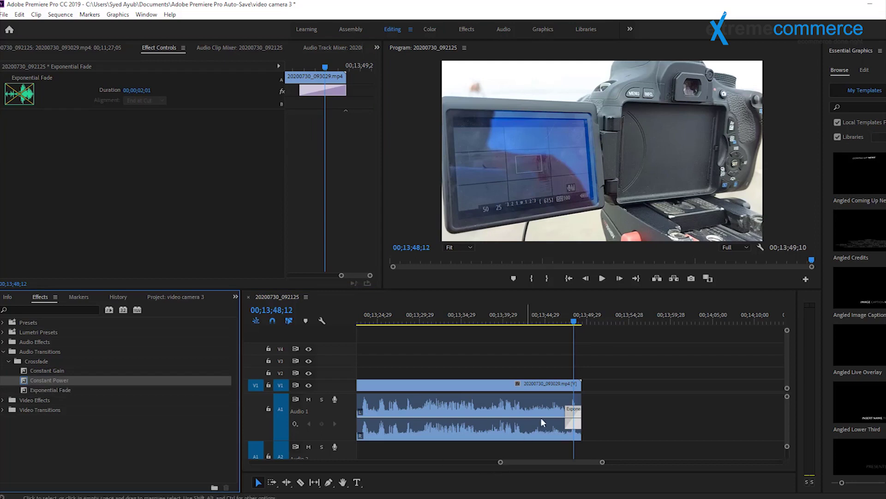
{"action": "left_click", "coordinate": [578, 418]}
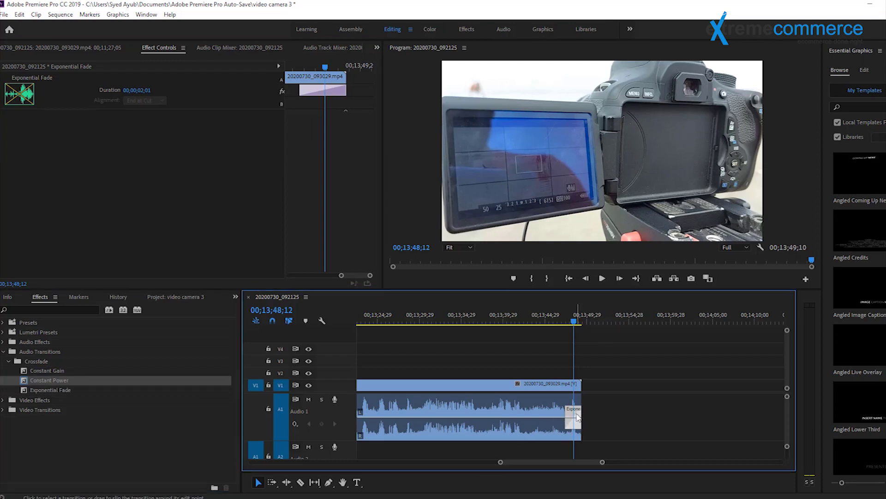
{"action": "key", "text": "Delete"}
{"action": "left_click_drag", "start_coordinate": [44, 383], "coordinate": [572, 419]}
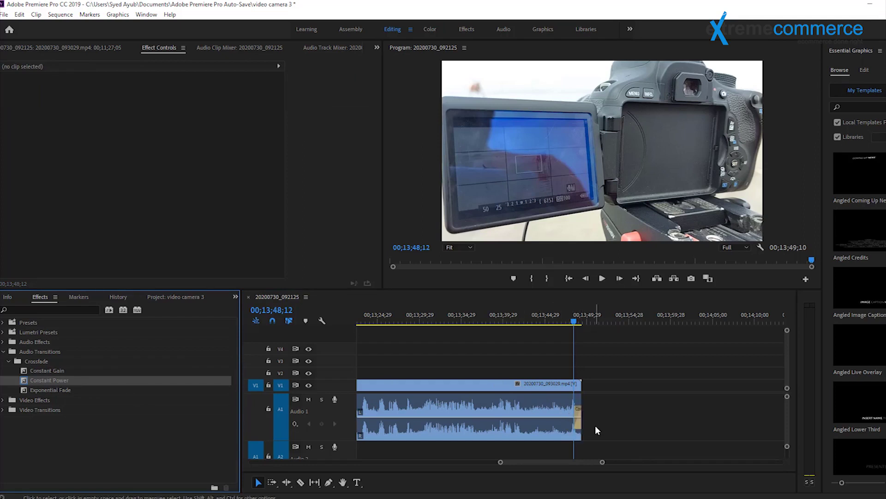
- Play the end of the clip to hear the Constant Power transition, and leave the playhead at 00;13;47;00
{"action": "left_click_drag", "start_coordinate": [576, 318], "coordinate": [567, 318]}
{"action": "left_click", "coordinate": [602, 278]}
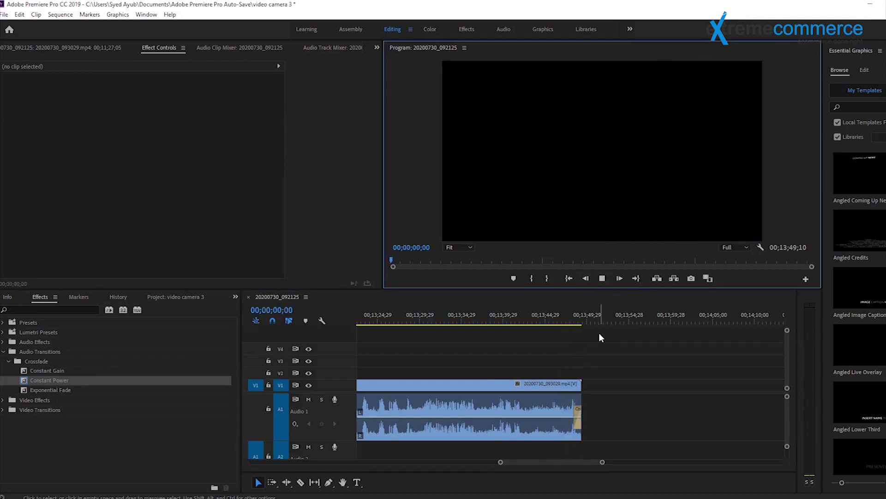
{"action": "left_click", "coordinate": [568, 322]}
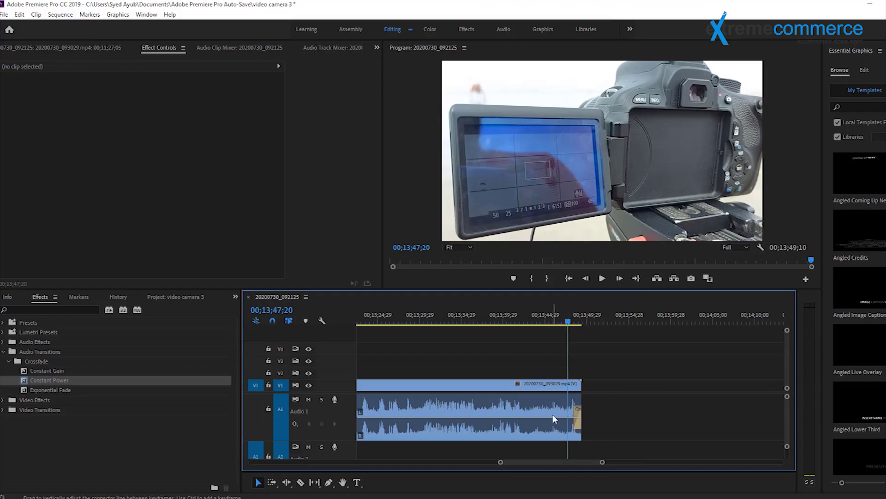
{"action": "mouse_move", "coordinate": [569, 322]}
{"action": "left_mouse_down"}
{"action": "mouse_move", "coordinate": [577, 322]}
{"action": "mouse_move", "coordinate": [562, 324]}
{"action": "left_mouse_up"}
- Clear the Constant Power transition from the clip's end and apply the Constant Gain transition there
{"action": "left_click_drag", "start_coordinate": [52, 372], "coordinate": [581, 423]}
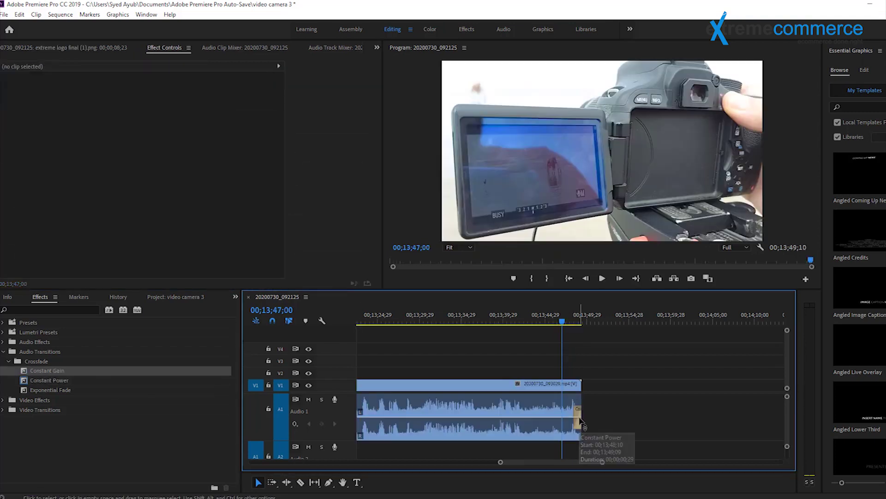
{"action": "double_click", "coordinate": [579, 422]}
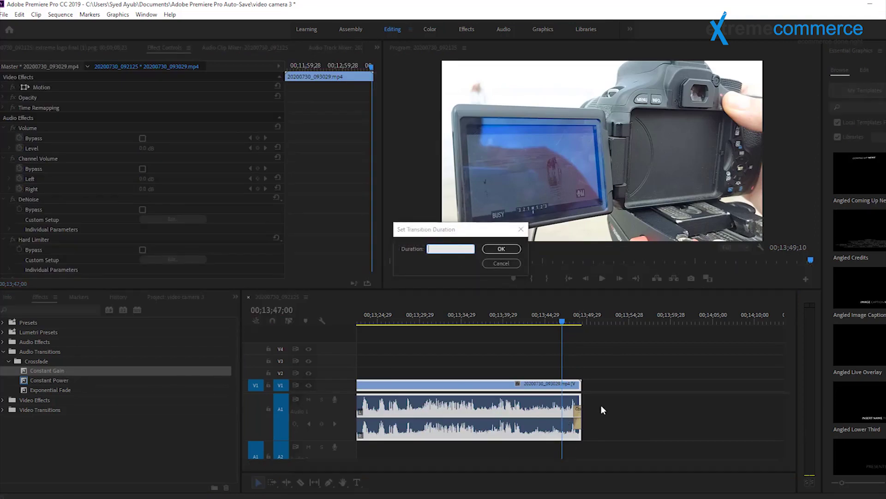
{"action": "left_click", "coordinate": [511, 264]}
{"action": "left_click", "coordinate": [578, 412]}
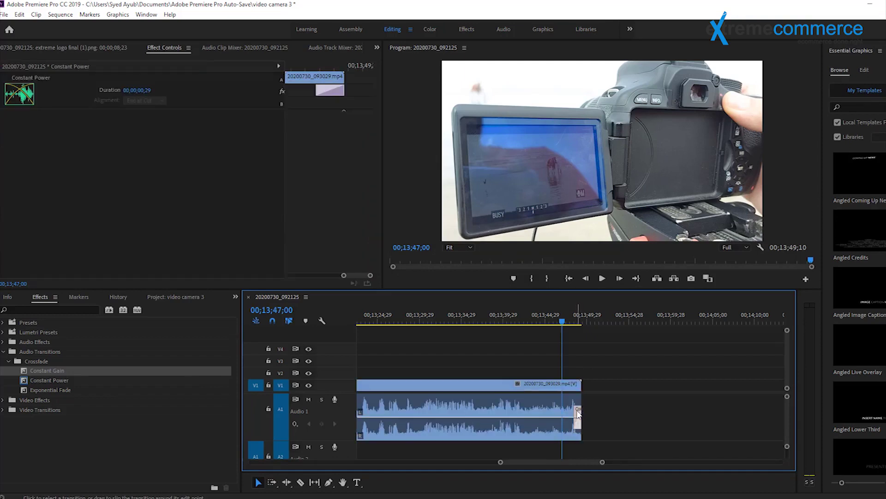
{"action": "right_click", "coordinate": [578, 412]}
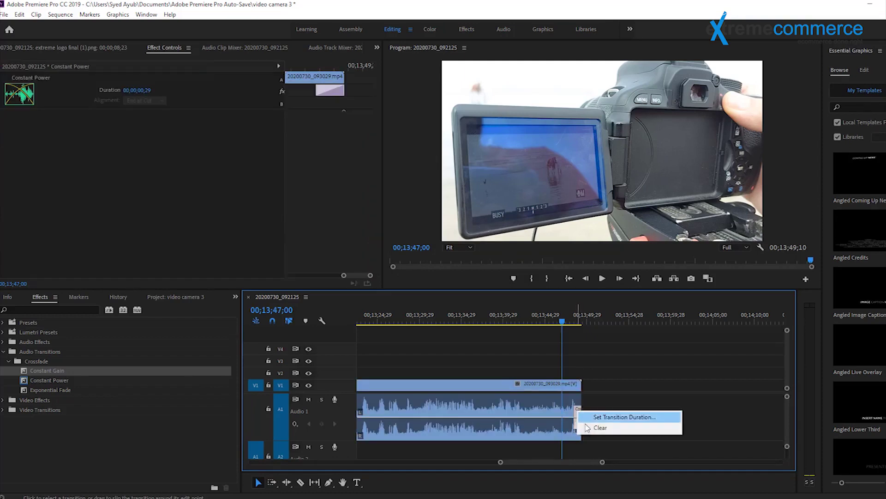
{"action": "left_click", "coordinate": [588, 430]}
{"action": "left_click", "coordinate": [39, 372]}
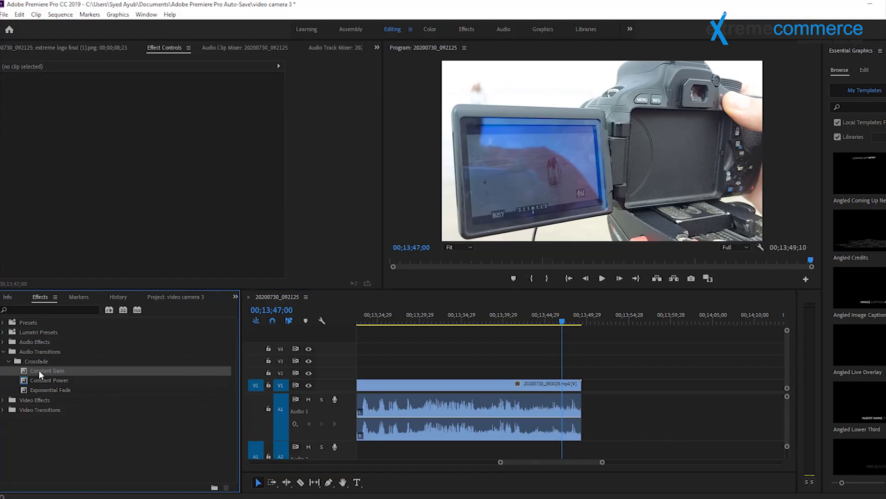
{"action": "left_click_drag", "start_coordinate": [38, 370], "coordinate": [584, 422]}
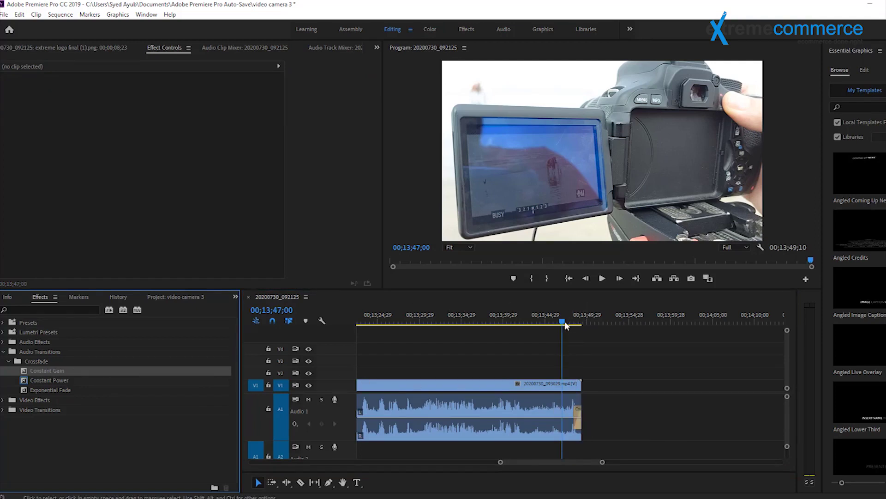
- Lengthen the Constant Gain transition at the clip's end to 00;00;01;26
{"action": "left_click", "coordinate": [578, 412]}
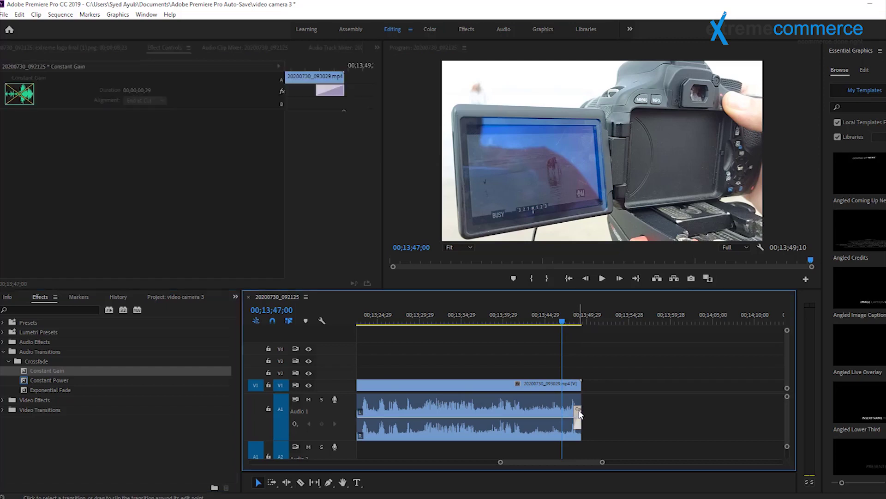
{"action": "double_click", "coordinate": [578, 412]}
{"action": "left_click", "coordinate": [501, 249]}
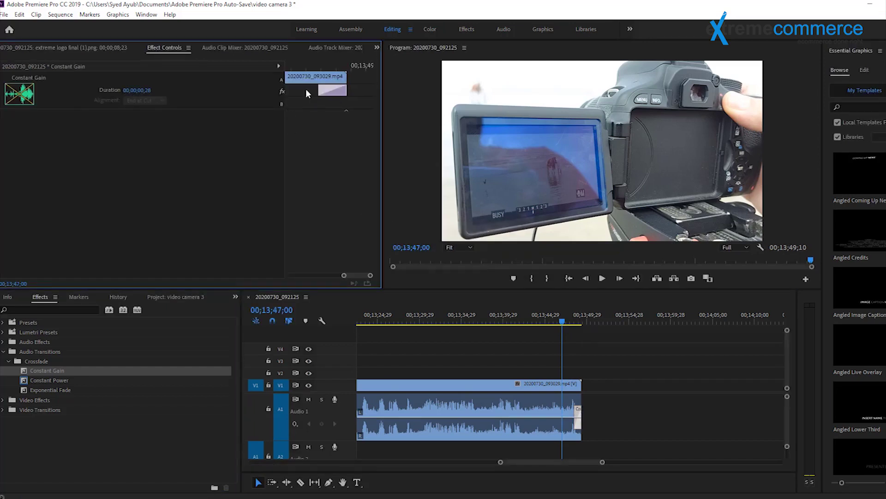
{"action": "left_click_drag", "start_coordinate": [318, 90], "coordinate": [288, 90]}
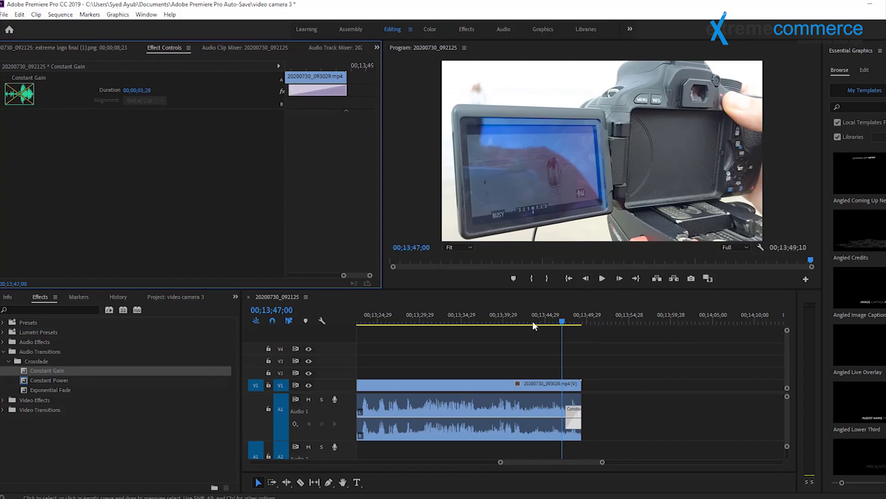
- Play the last seconds of the clip to hear the Constant Gain transition, and return the playhead to 00;13;47;20
{"action": "left_click", "coordinate": [602, 278]}
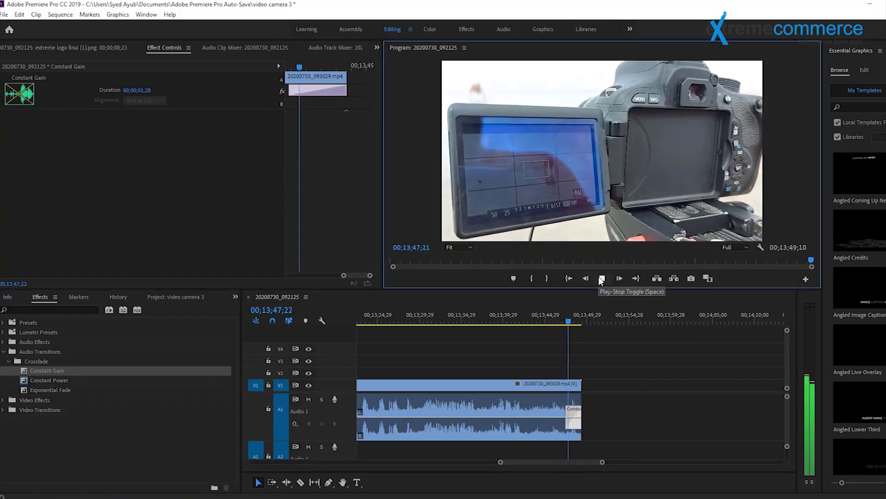
{"action": "left_click", "coordinate": [602, 278]}
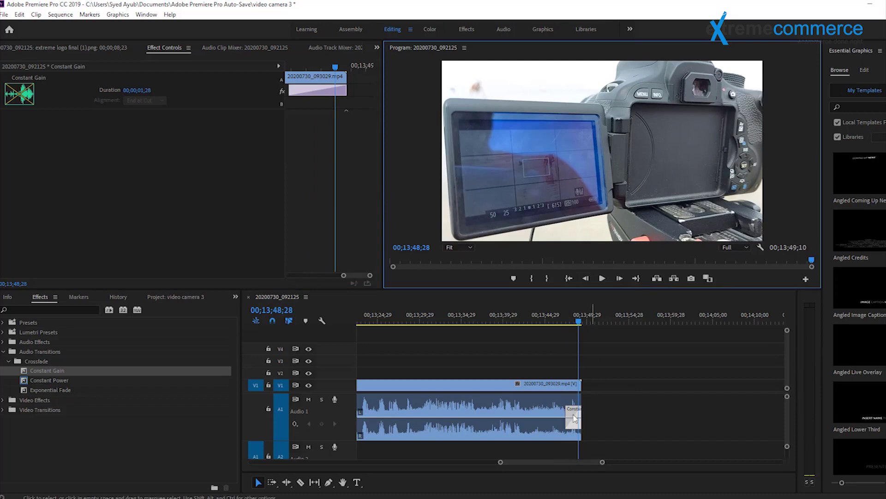
{"action": "mouse_move", "coordinate": [578, 326]}
{"action": "left_mouse_down"}
{"action": "mouse_move", "coordinate": [564, 326]}
{"action": "mouse_move", "coordinate": [573, 326]}
{"action": "left_mouse_up"}
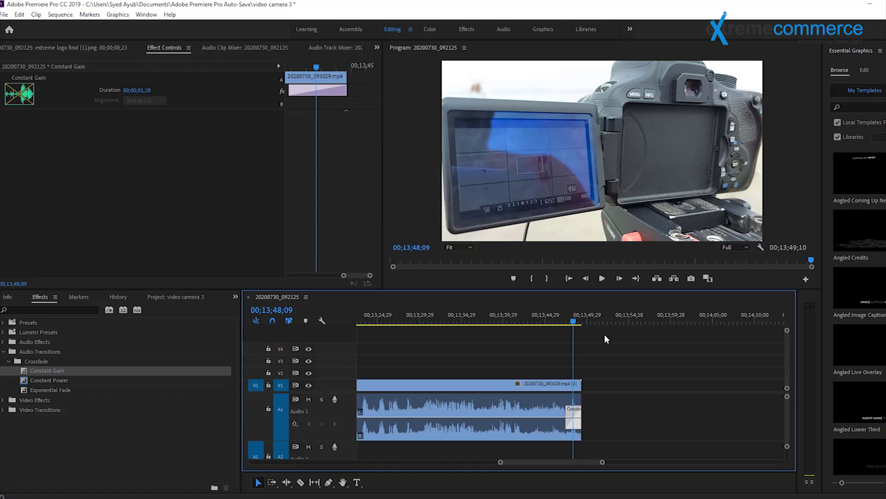
{"action": "mouse_move", "coordinate": [575, 326]}
{"action": "left_mouse_down"}
{"action": "mouse_move", "coordinate": [560, 325]}
{"action": "mouse_move", "coordinate": [568, 325]}
{"action": "left_mouse_up"}
- Examine the Audio Track Mixer levels while playing several parts of the 20200730_093029.mp4 clip, and leave the playhead at 00;13;34;09
{"action": "left_click_drag", "start_coordinate": [603, 462], "coordinate": [722, 461]}
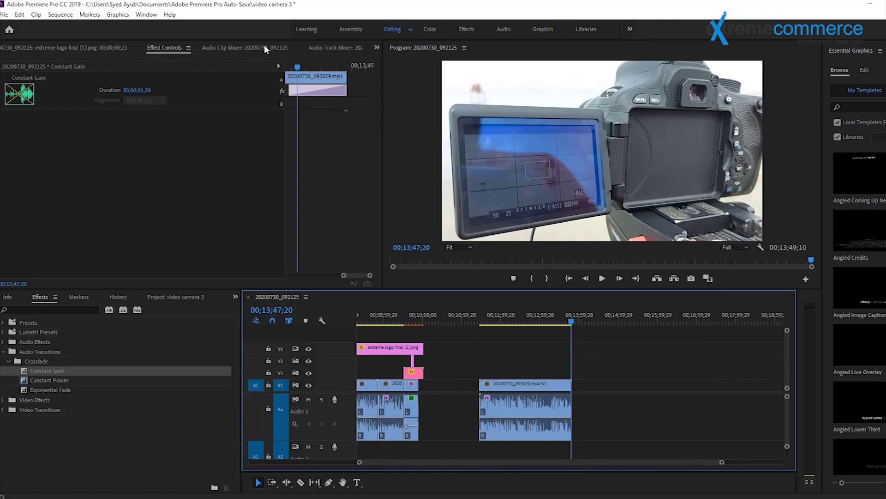
{"action": "left_click", "coordinate": [328, 48]}
{"action": "left_click", "coordinate": [546, 320]}
{"action": "left_click", "coordinate": [603, 279]}
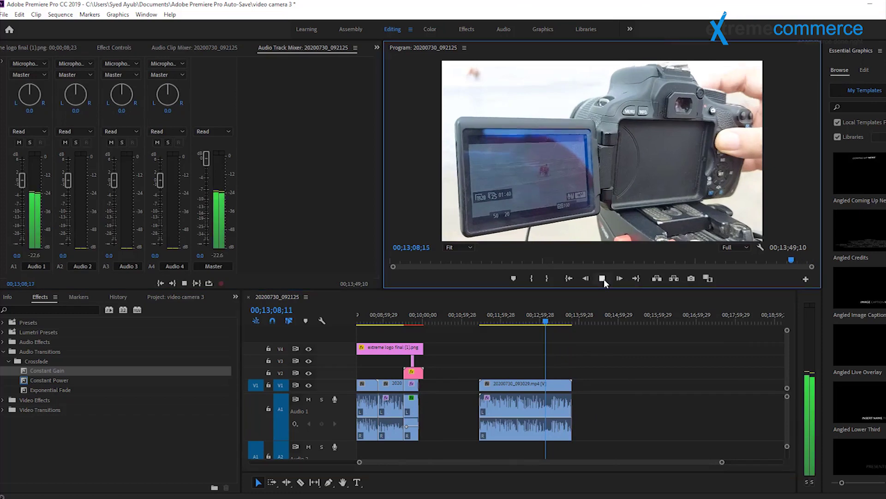
{"action": "left_click_drag", "start_coordinate": [542, 324], "coordinate": [564, 322]}
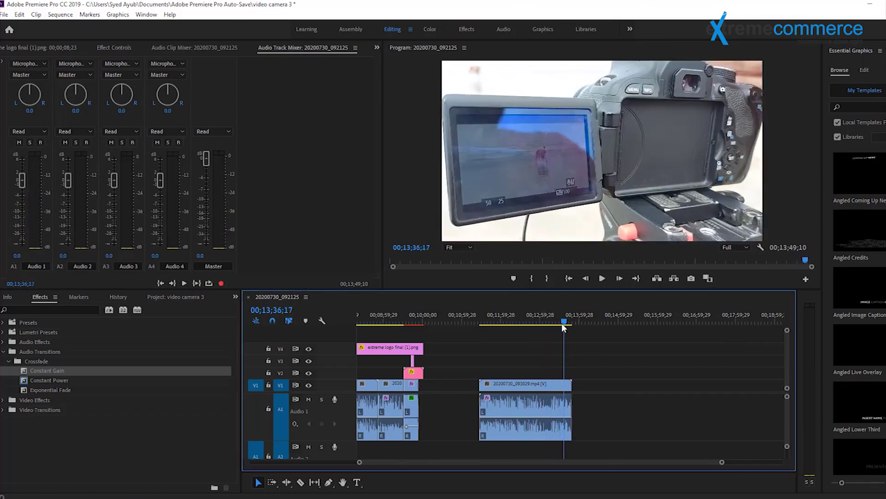
{"action": "left_click", "coordinate": [605, 277]}
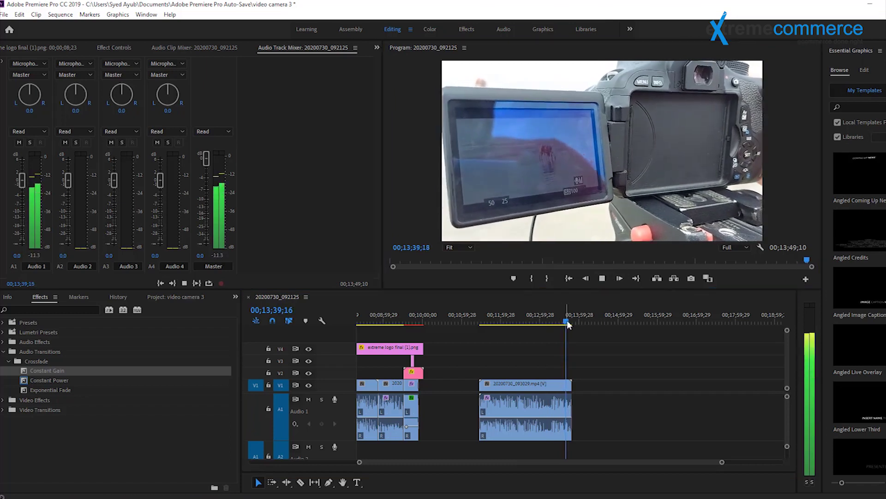
{"action": "left_click", "coordinate": [568, 320]}
{"action": "left_click", "coordinate": [605, 279]}
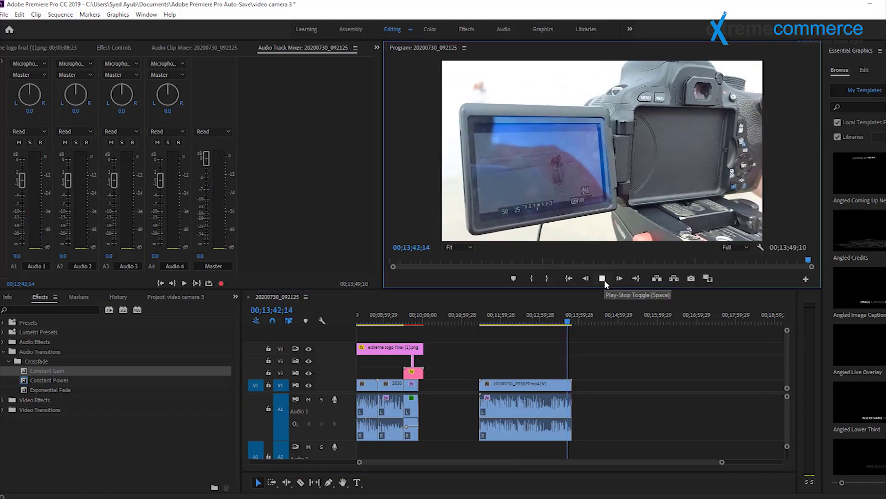
{"action": "left_click", "coordinate": [573, 320]}
{"action": "left_click", "coordinate": [569, 320]}
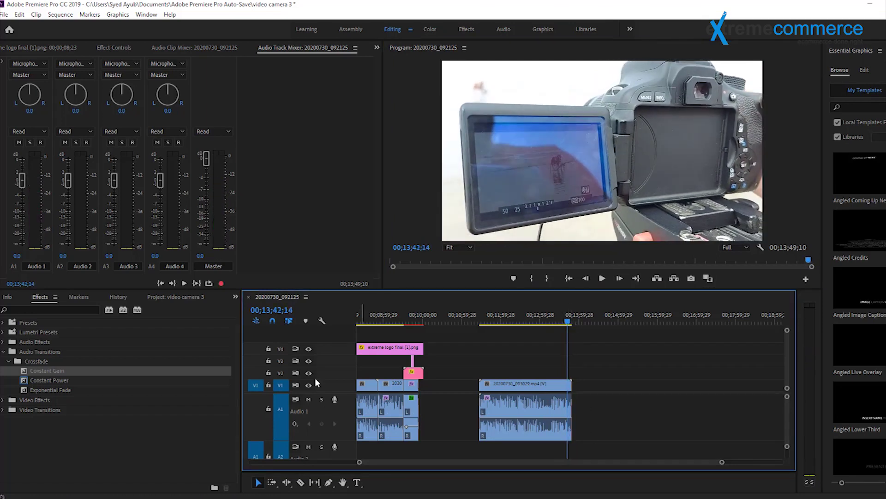
{"action": "left_click", "coordinate": [564, 323]}
{"action": "left_click", "coordinate": [562, 322]}
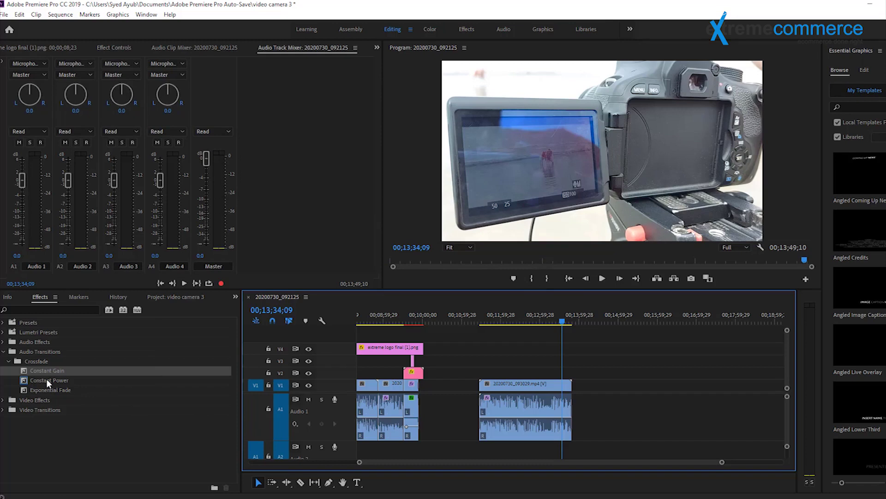
- Switch to the Effects workspace, collapse the Audio Transitions and expand the Audio Effects list
{"action": "left_click", "coordinate": [466, 31]}
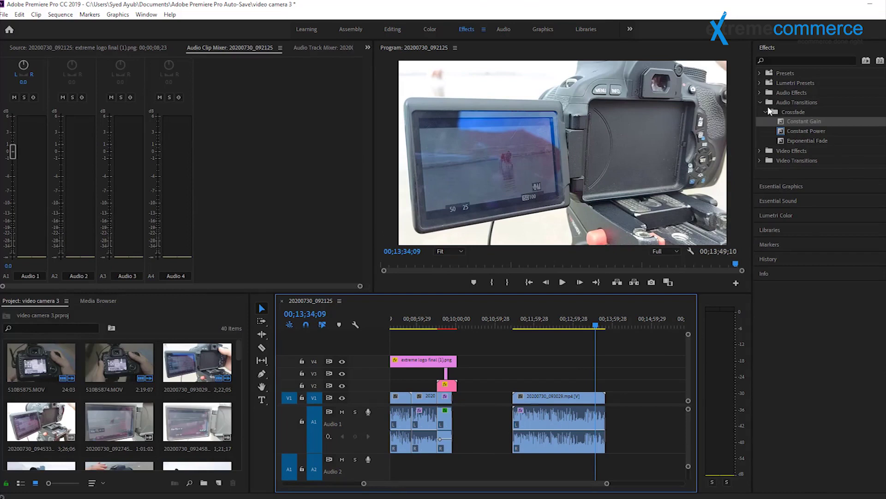
{"action": "left_click", "coordinate": [767, 111]}
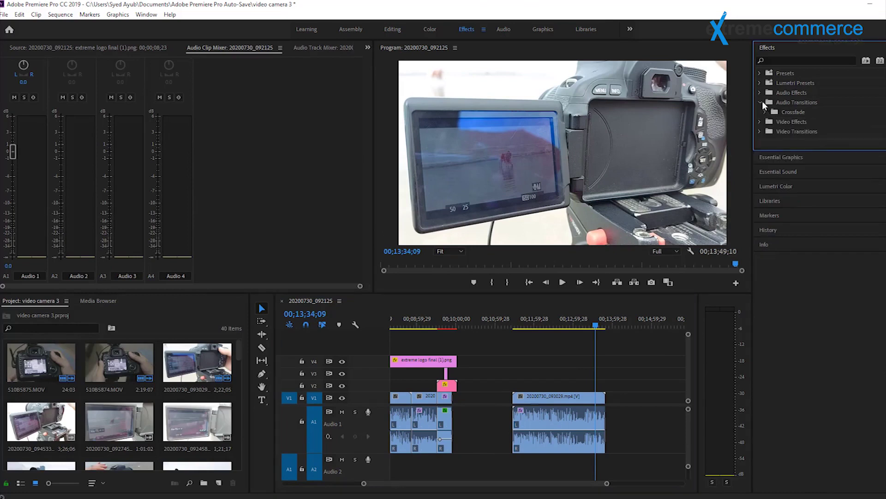
{"action": "left_click", "coordinate": [760, 92]}
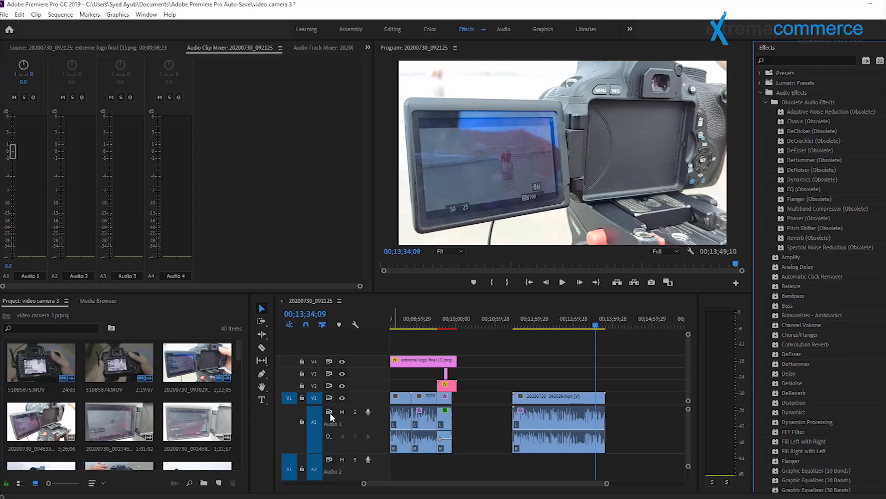
- Show the Audio Track Mixer of the sequence and examine the Master volume fader
{"action": "left_click", "coordinate": [306, 49]}
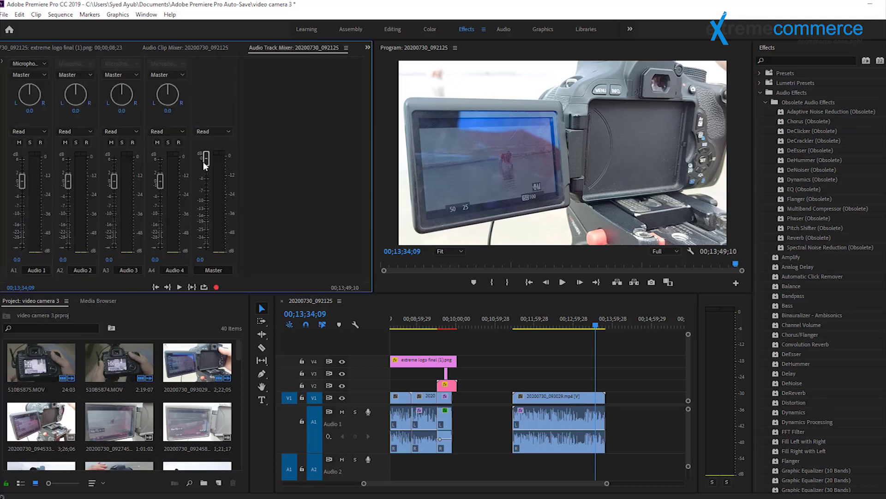
{"action": "mouse_move", "coordinate": [203, 174]}
{"action": "left_mouse_down"}
{"action": "mouse_move", "coordinate": [209, 156]}
{"action": "mouse_move", "coordinate": [211, 175]}
{"action": "left_mouse_up"}
{"action": "left_click_drag", "start_coordinate": [212, 166], "coordinate": [212, 150]}
- Move the playhead to 00;11;59;06 and select the 20200730_093029.mp4 clip with its audio in the sequence
{"action": "left_click_drag", "start_coordinate": [563, 322], "coordinate": [532, 320]}
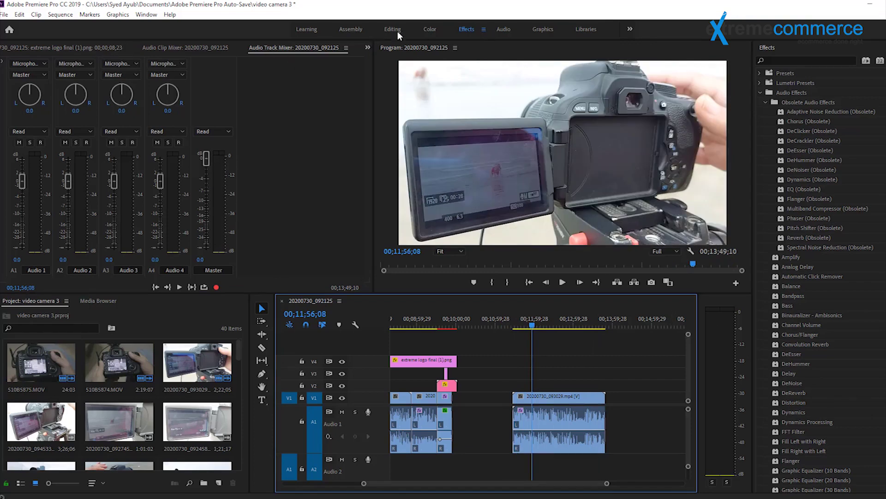
{"action": "left_click", "coordinate": [549, 398]}
{"action": "left_click_drag", "start_coordinate": [533, 326], "coordinate": [534, 325]}
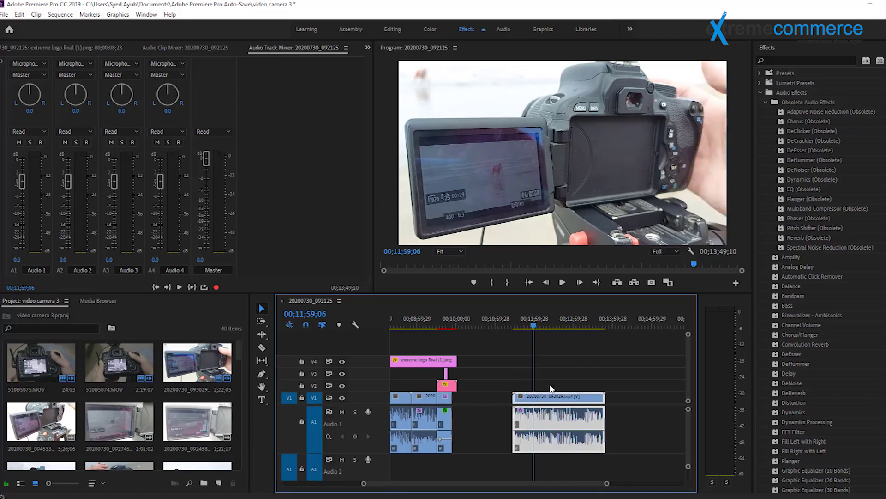
{"action": "right_click", "coordinate": [552, 430]}
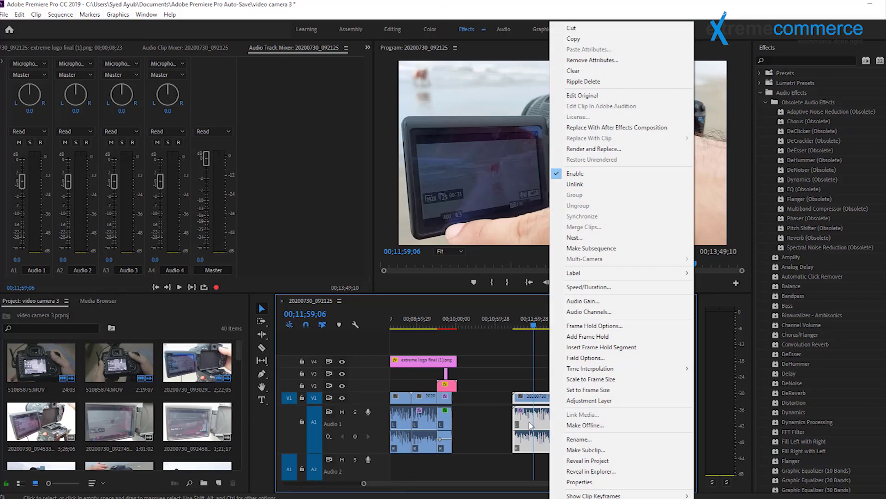
{"action": "left_click", "coordinate": [532, 426]}
{"action": "left_click", "coordinate": [550, 385]}
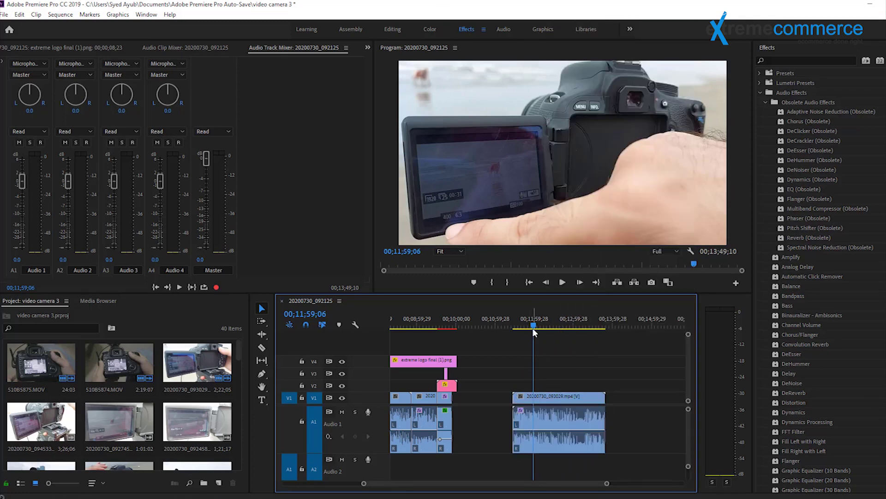
{"action": "left_click", "coordinate": [555, 400]}
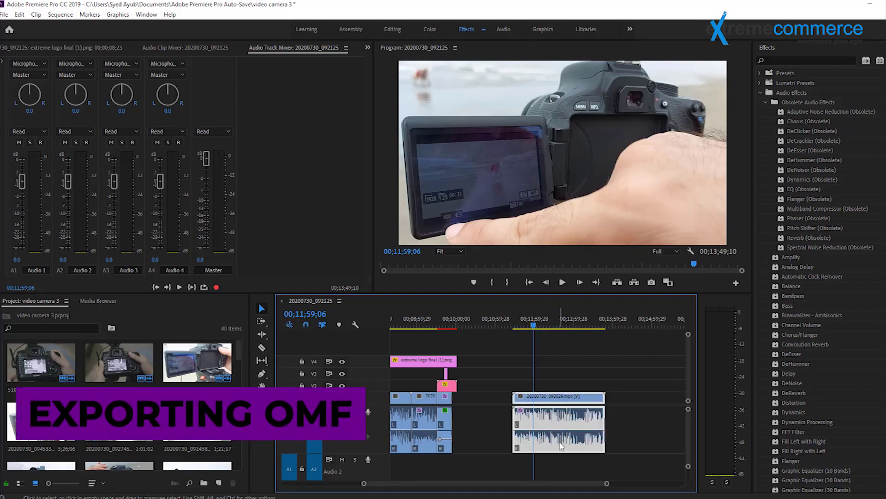
{"action": "left_click", "coordinate": [2, 15]}
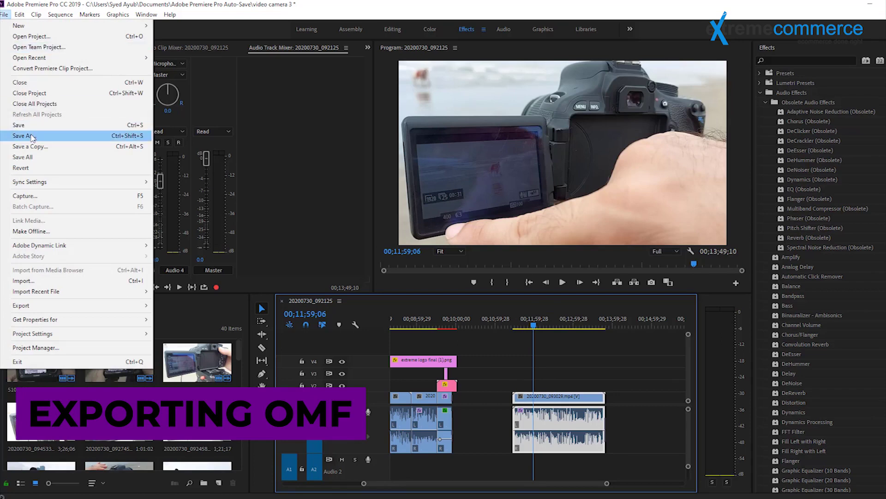
{"action": "double_click", "coordinate": [581, 3]}
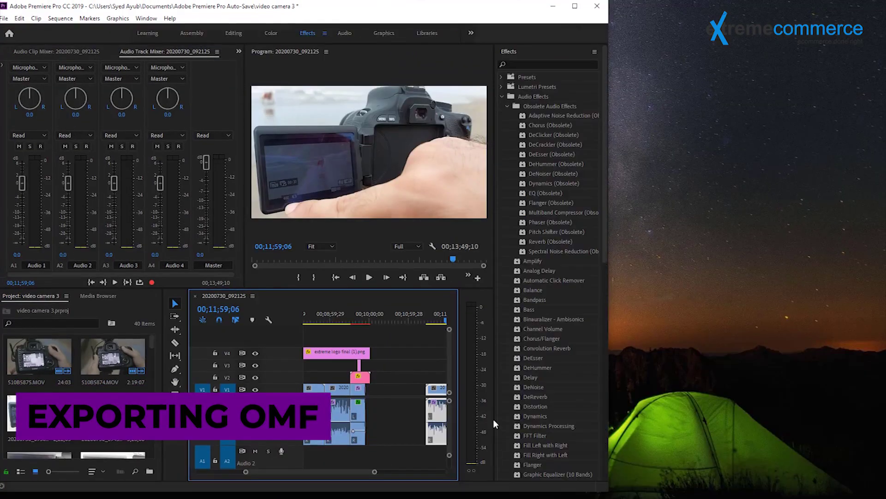
{"action": "double_click", "coordinate": [581, 4]}
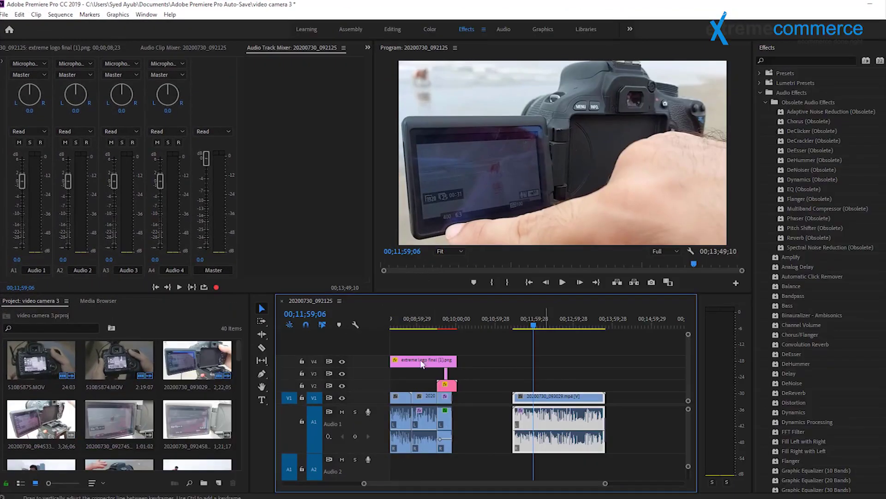
- Examine the OMF export settings of the sequence and close them without exporting
{"action": "left_click", "coordinate": [6, 14]}
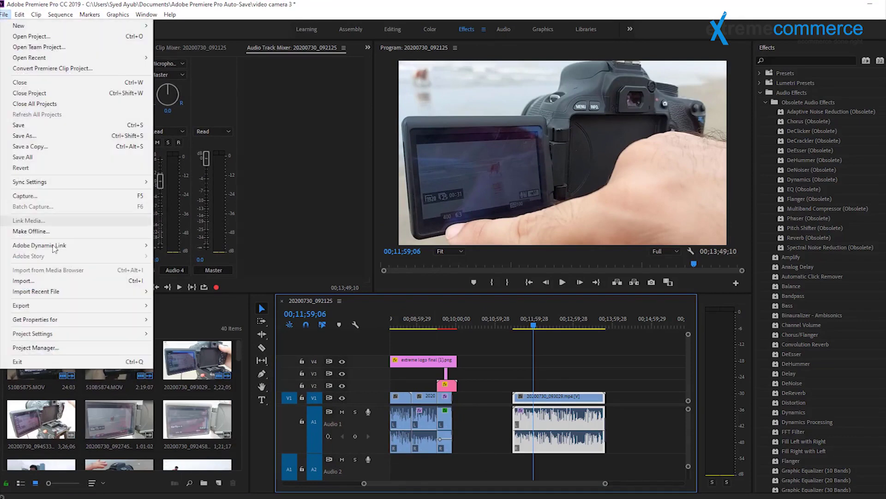
{"action": "mouse_move", "coordinate": [83, 308]}
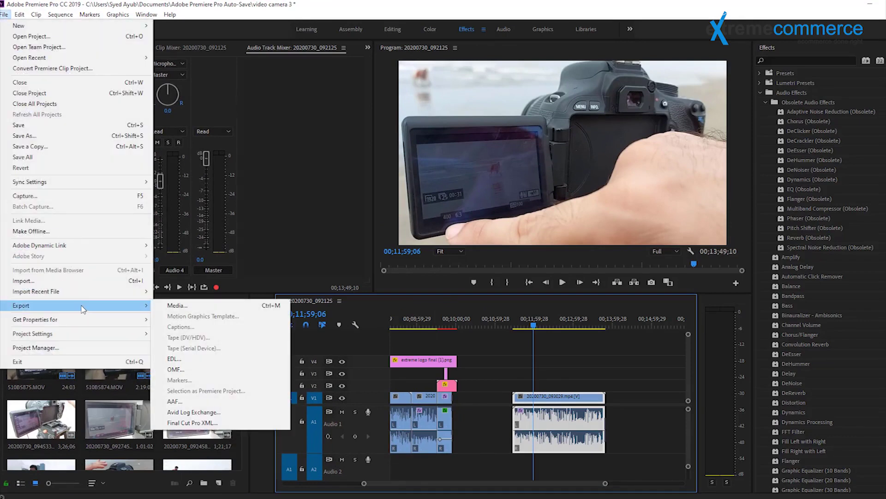
{"action": "left_click", "coordinate": [202, 370]}
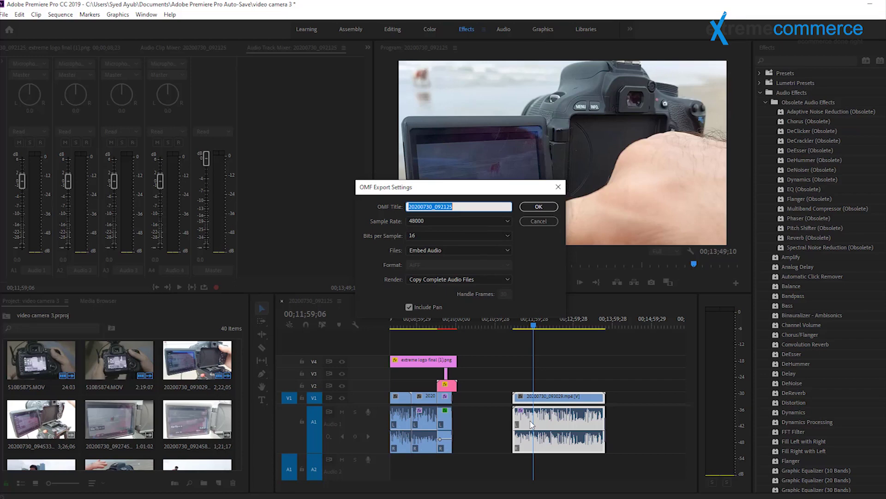
{"action": "left_click", "coordinate": [531, 219]}
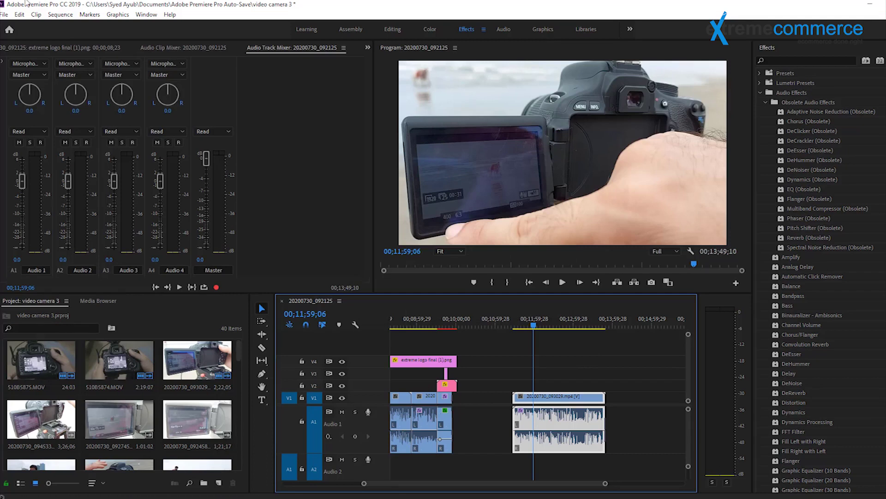
- Start an OMF export of the sequence with the OMF title "test omf"
{"action": "scroll", "coordinate": [562, 483], "scroll_direction": "up", "scroll_amount": 5}
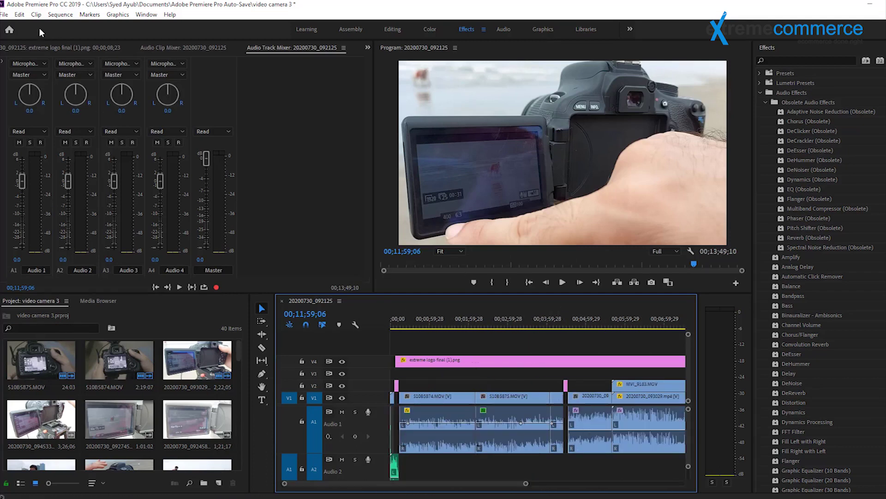
{"action": "left_click", "coordinate": [3, 14]}
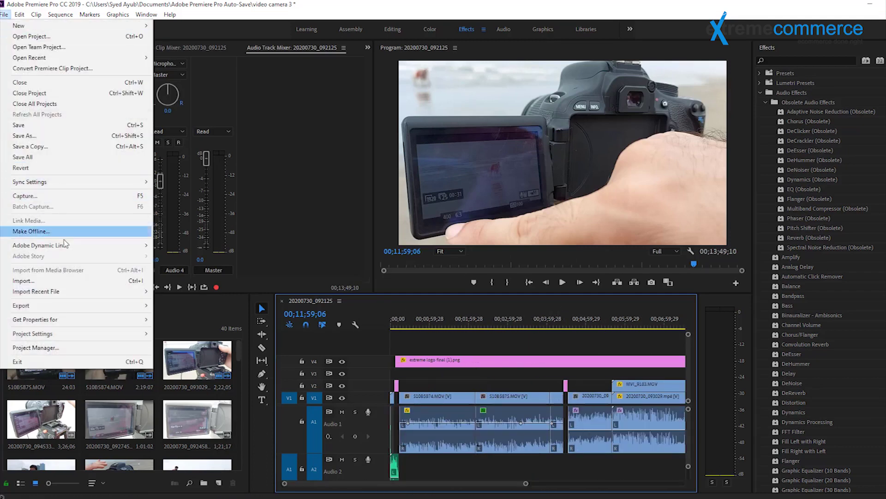
{"action": "mouse_move", "coordinate": [61, 306]}
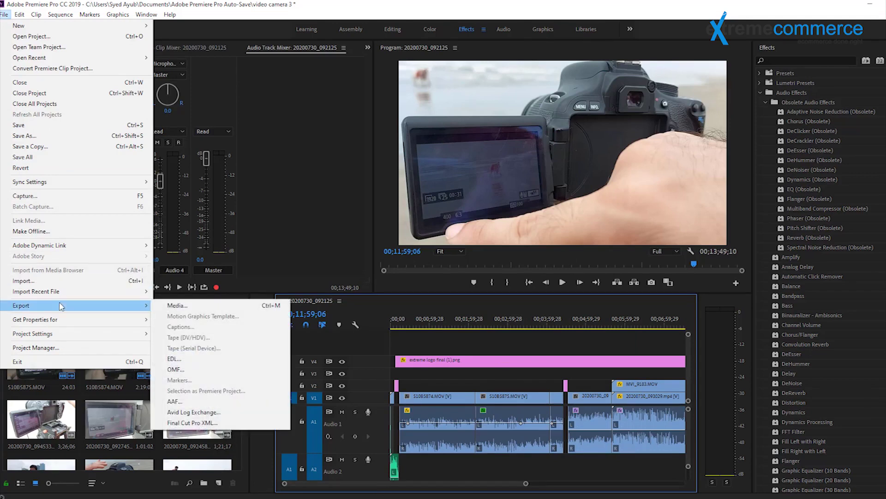
{"action": "left_click", "coordinate": [174, 369]}
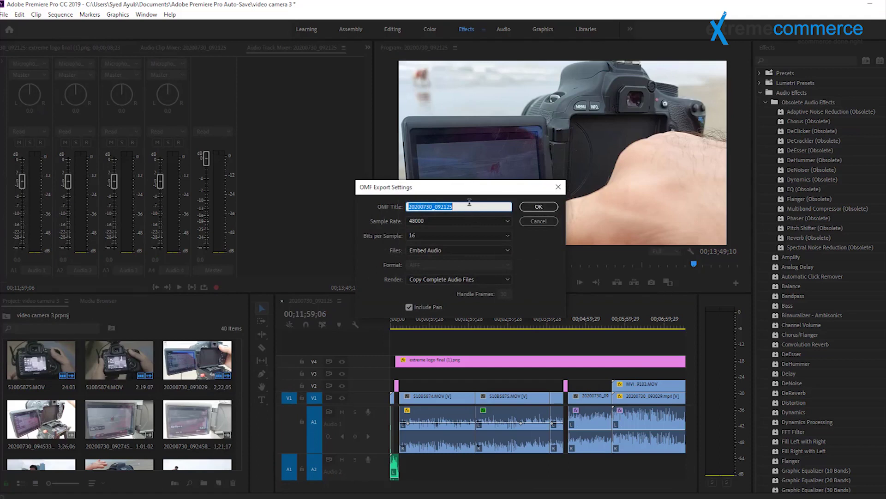
{"action": "type", "text": "test omf"}
- Review the Sample Rate, Bits per Sample and Files choices in the OMF export settings
{"action": "left_click", "coordinate": [501, 221]}
{"action": "left_click", "coordinate": [490, 219]}
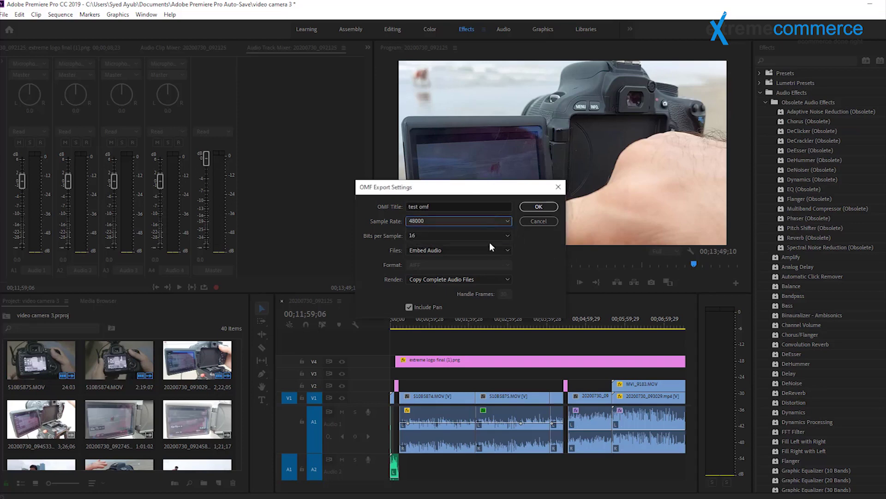
{"action": "left_click", "coordinate": [480, 235]}
{"action": "left_click", "coordinate": [533, 245]}
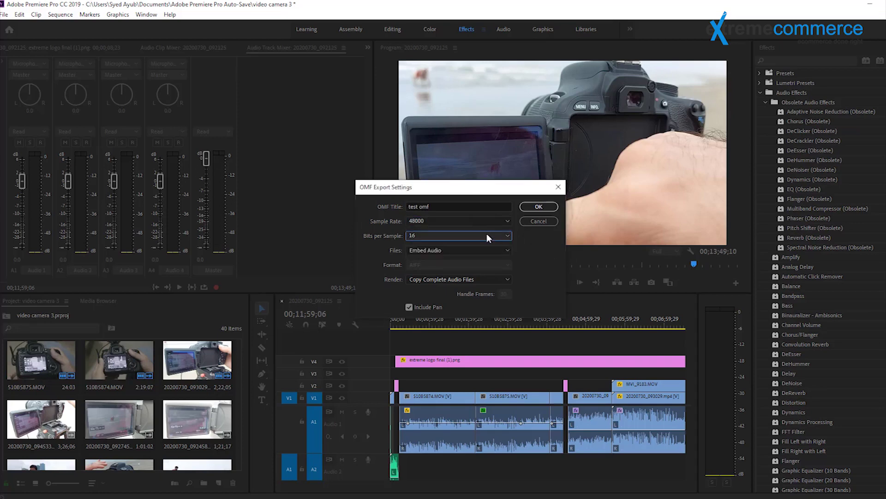
{"action": "left_click", "coordinate": [497, 251]}
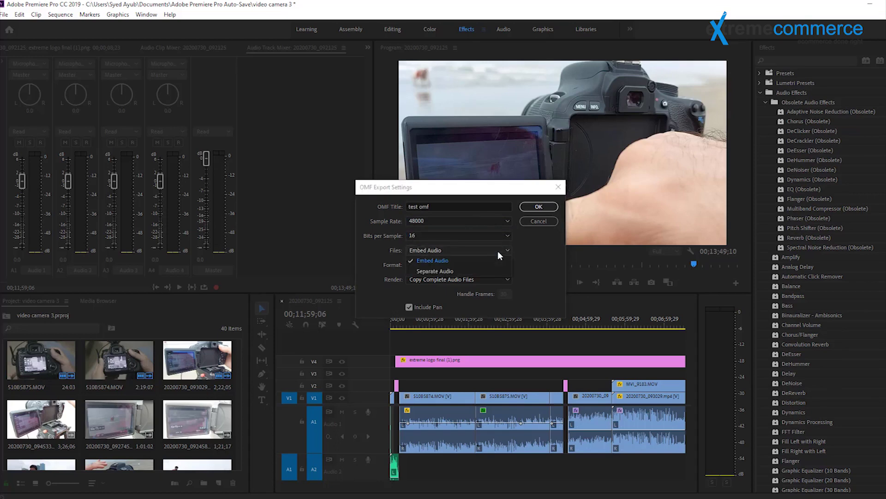
{"action": "left_click", "coordinate": [530, 251]}
{"action": "left_click", "coordinate": [502, 250]}
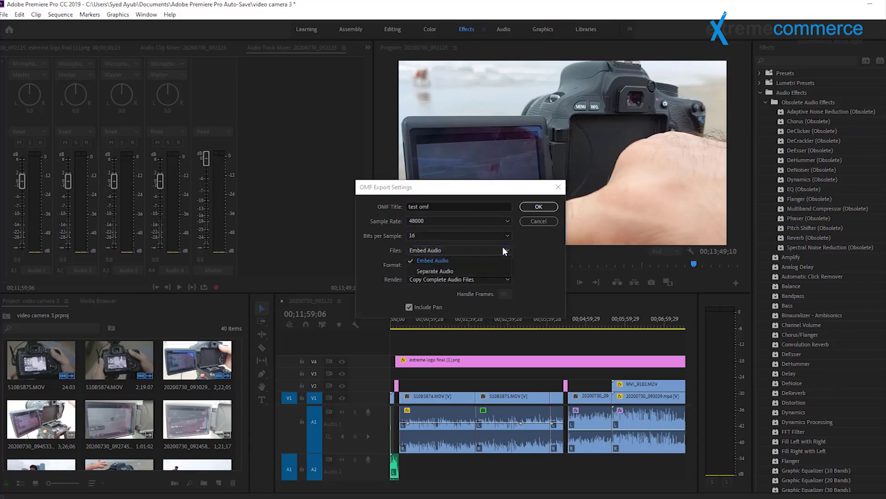
{"action": "left_click", "coordinate": [536, 255]}
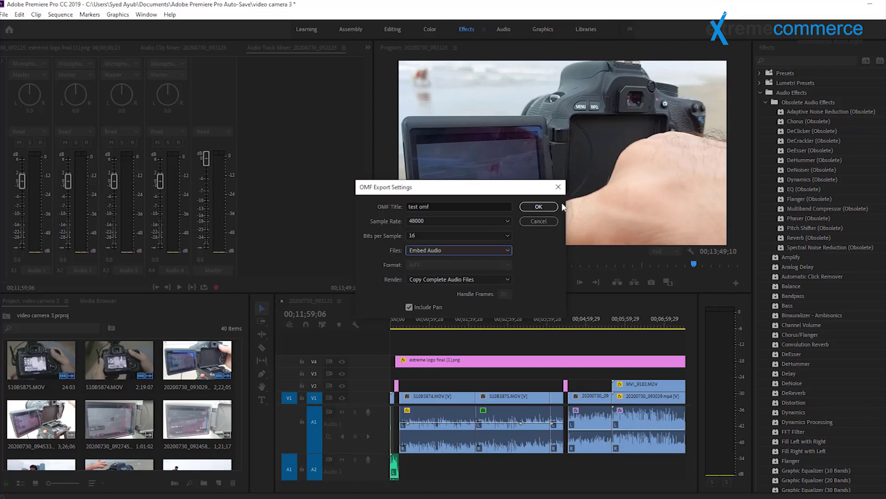
- Accept the OMF export settings and save the sequence as test omf on the Desktop
{"action": "left_click", "coordinate": [538, 208]}
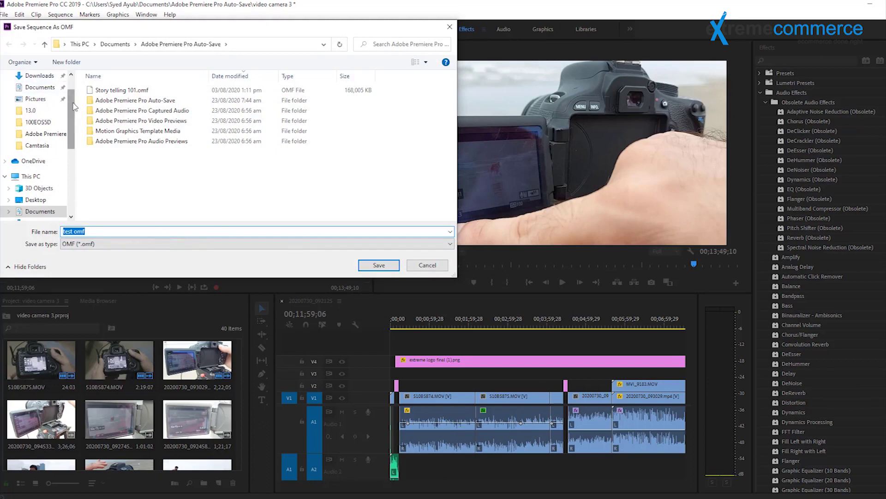
{"action": "scroll", "coordinate": [73, 85], "scroll_direction": "up", "scroll_amount": 1}
{"action": "left_click", "coordinate": [35, 94]}
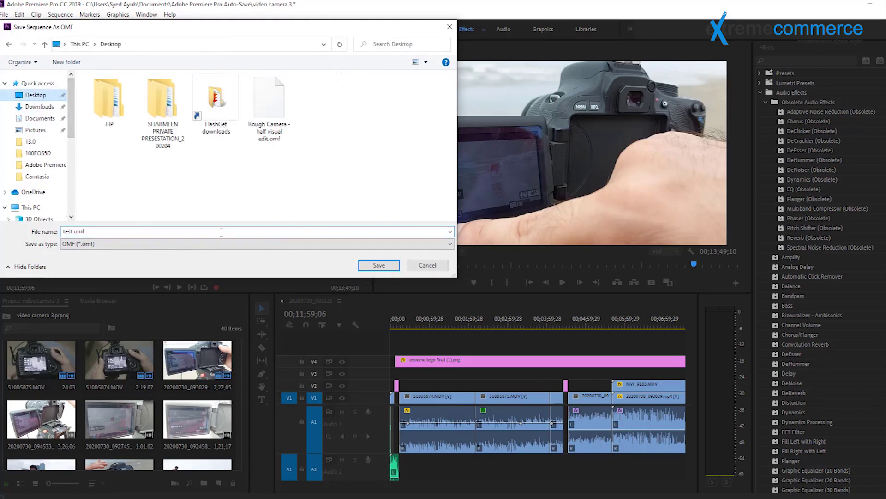
{"action": "left_click", "coordinate": [375, 262]}
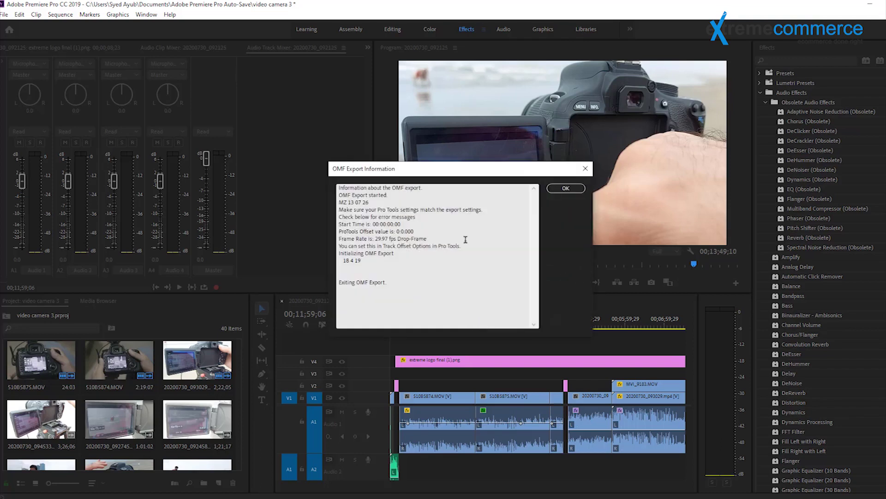
- Examine the OMF Export Information report, including the start time, frame rate and Pro Tools notes
{"action": "left_click_drag", "start_coordinate": [356, 191], "coordinate": [416, 265]}
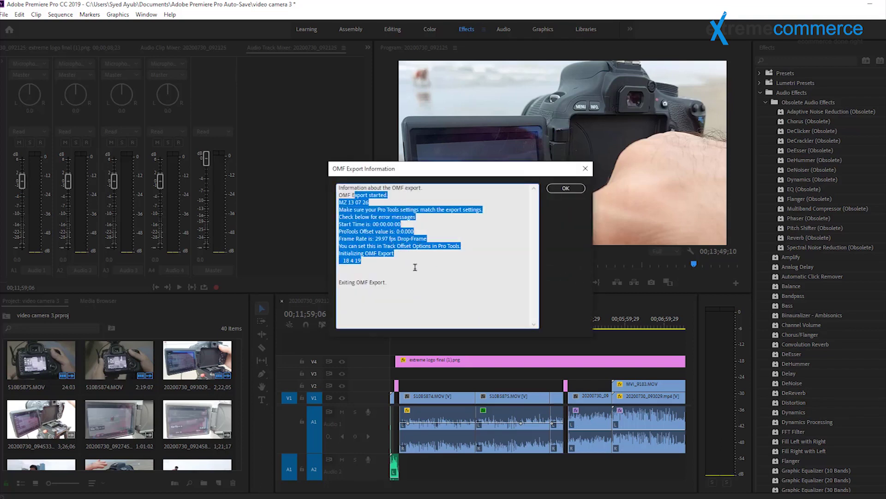
{"action": "left_click", "coordinate": [431, 280]}
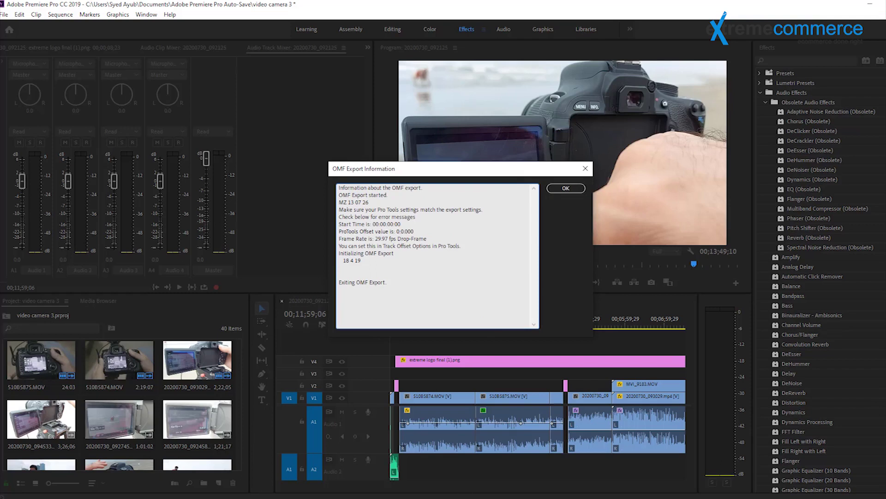
{"action": "left_click_drag", "start_coordinate": [347, 194], "coordinate": [417, 253]}
- Switch to the Windows desktop, move the test omf.omf file to an empty area and point it out
{"action": "right_click", "coordinate": [439, 498]}
{"action": "left_click", "coordinate": [469, 452]}
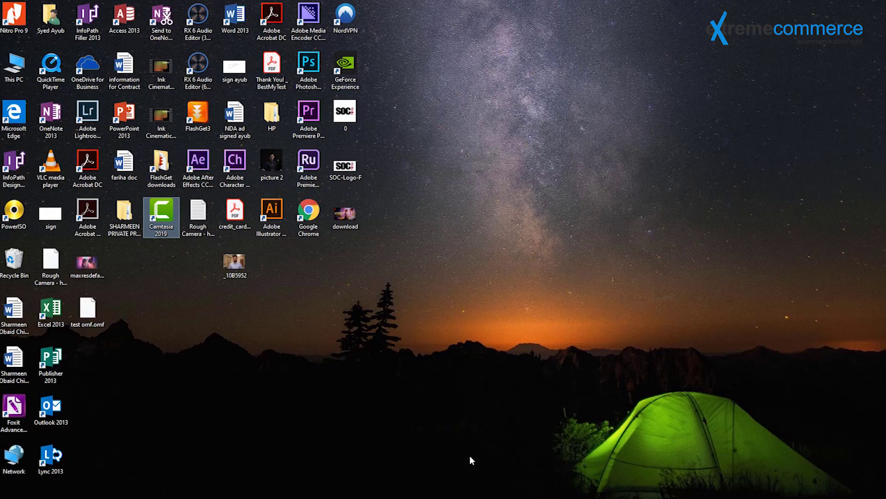
{"action": "left_click_drag", "start_coordinate": [87, 309], "coordinate": [639, 166]}
{"action": "left_click_drag", "start_coordinate": [604, 108], "coordinate": [618, 231]}
{"action": "left_click_drag", "start_coordinate": [562, 122], "coordinate": [653, 215]}
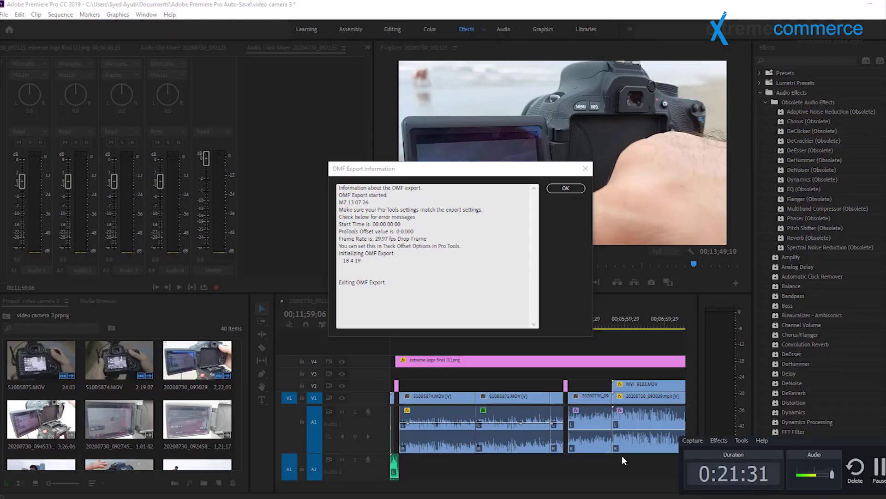
- Return to Premiere Pro and reread the export log from "OMF Export started" to "Initializing OMF Export"
{"action": "left_click_drag", "start_coordinate": [348, 195], "coordinate": [394, 253]}
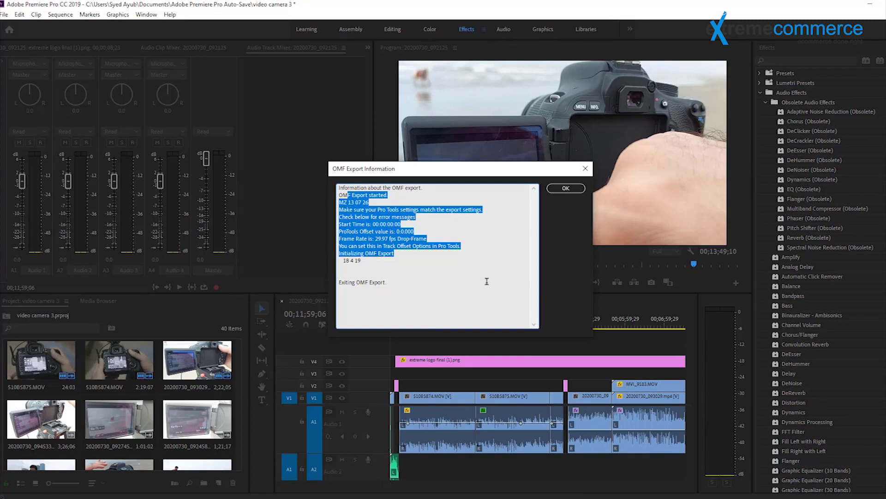
{"action": "left_click", "coordinate": [499, 248]}
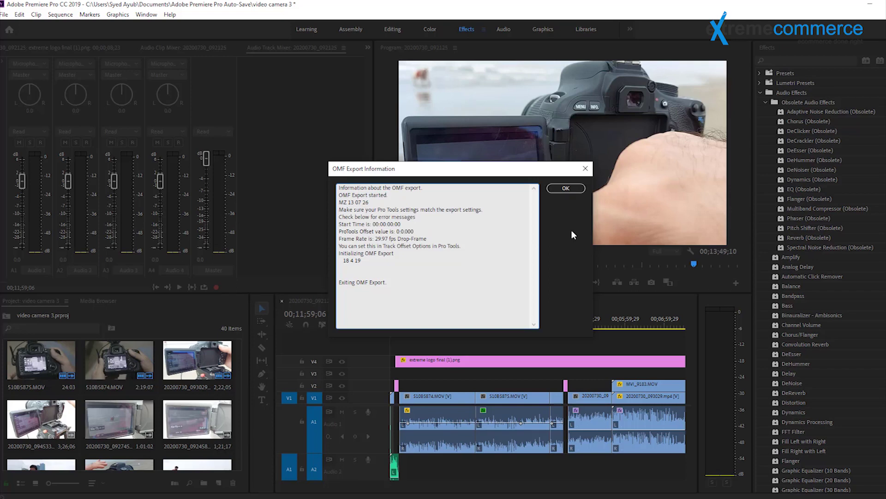